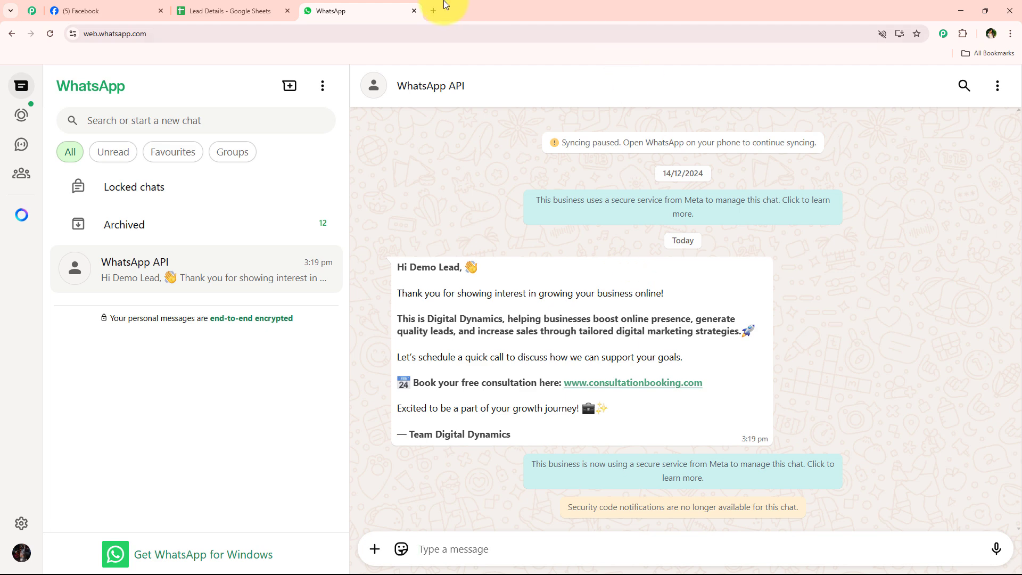
Open pabbly.com/connect in a new browser tab
left_click(429, 5)
type("pabbly.com/connect")
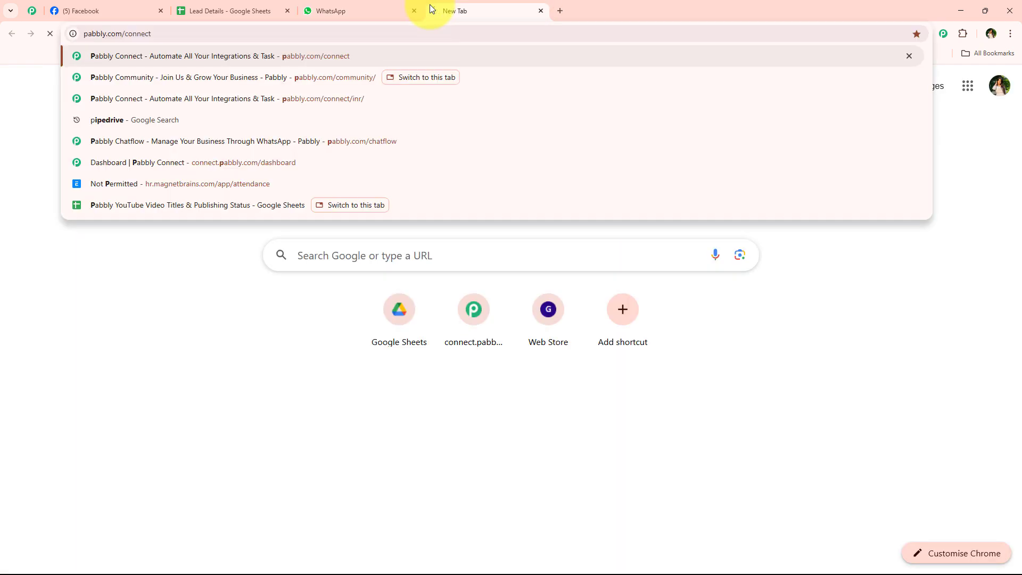
key("Return")
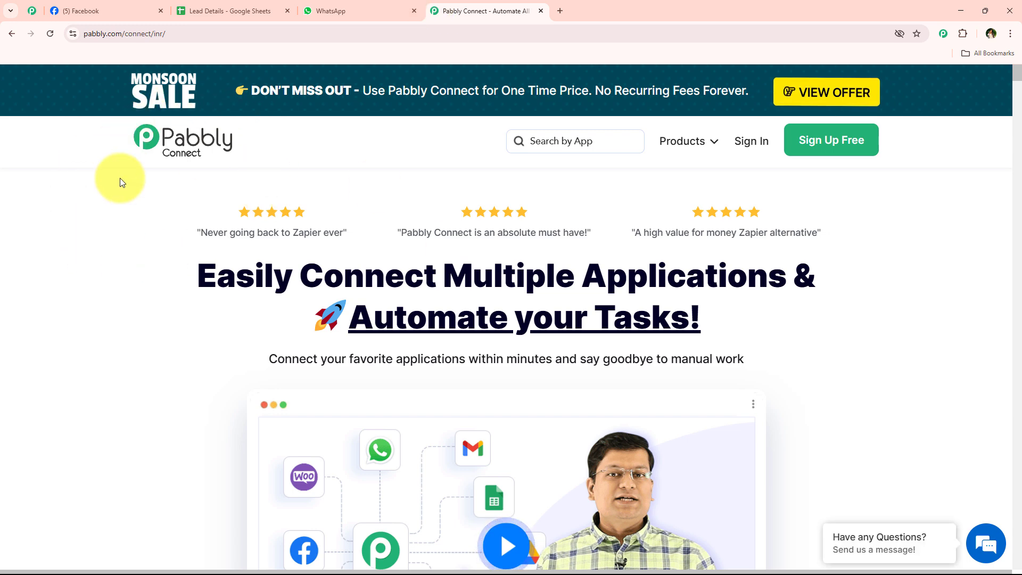
Check the Facebook, Lead Details spreadsheet and WhatsApp Web tabs, then dismiss the Monsoon Sale popup
left_click(120, 4)
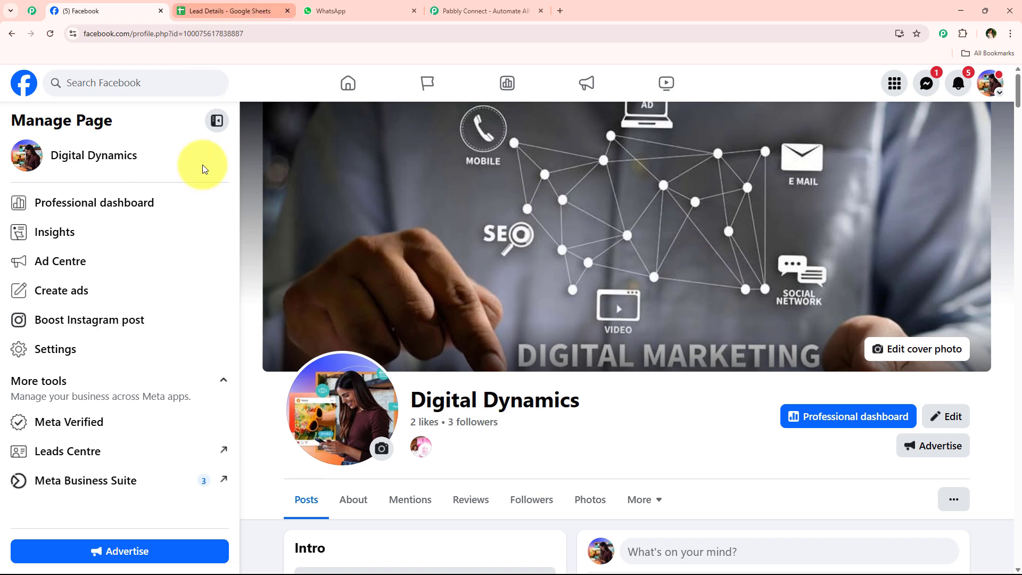
left_click(239, 4)
left_click(395, 4)
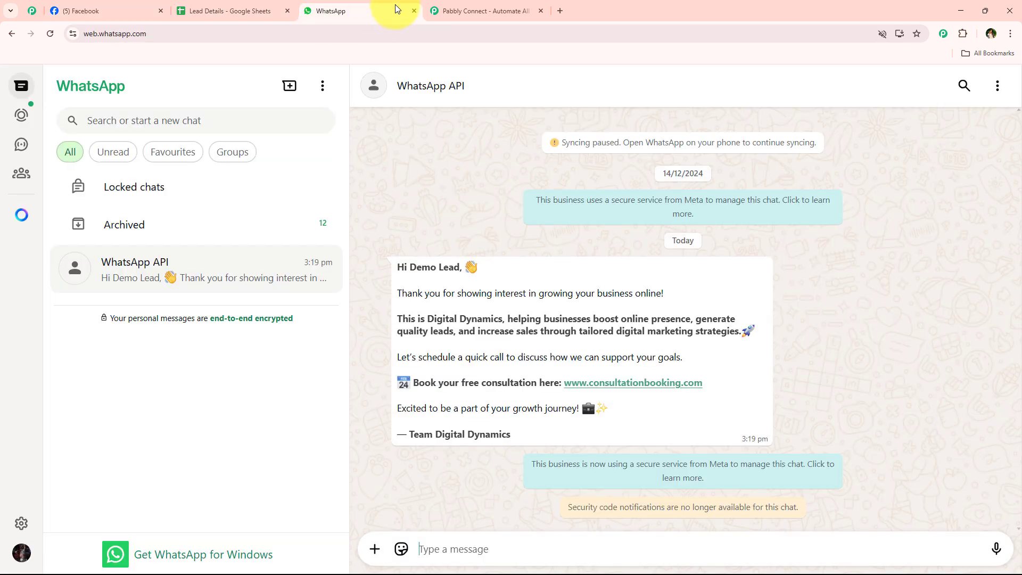
left_click(461, 6)
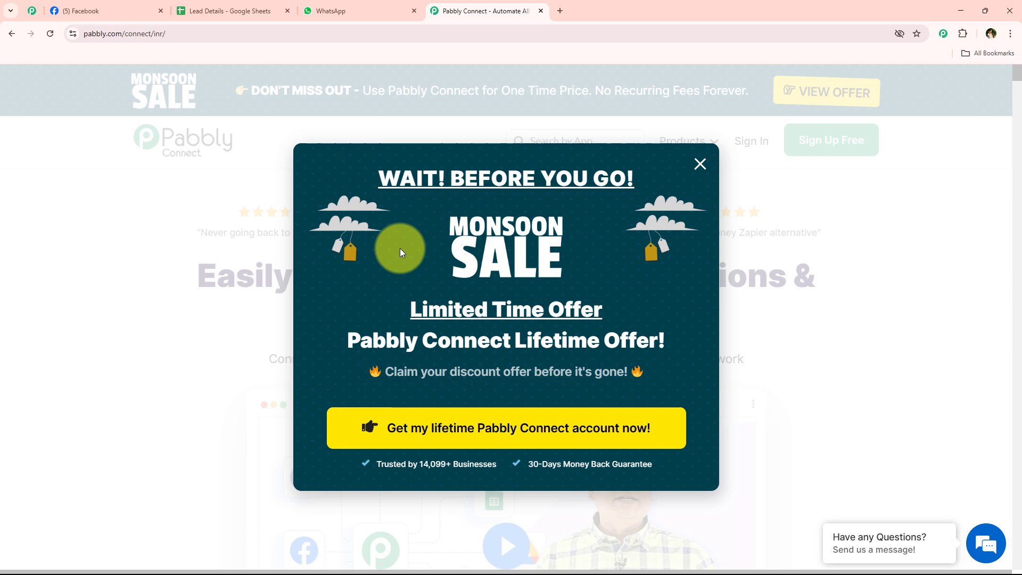
left_click(701, 166)
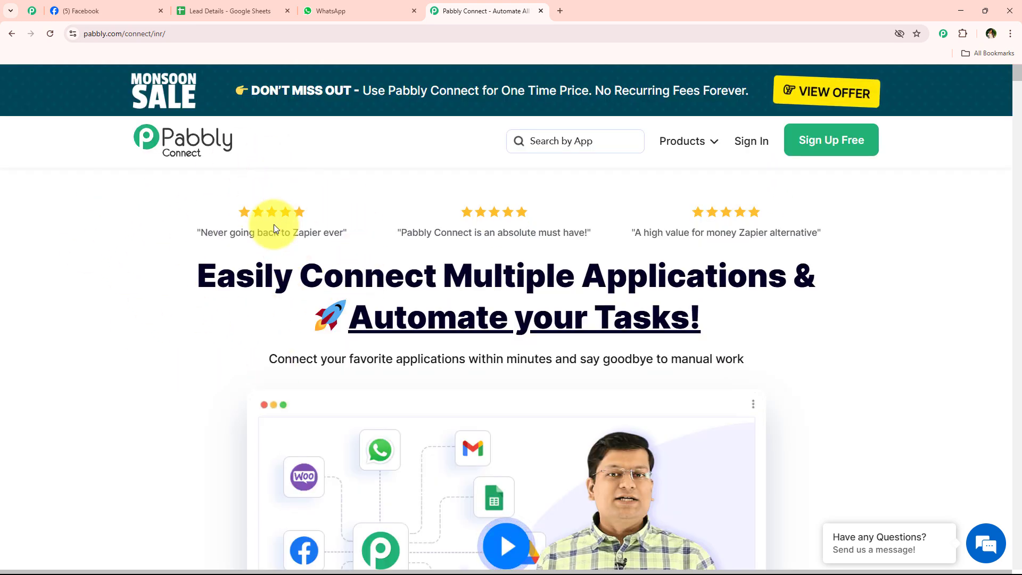
left_click(36, 9)
scroll(129, 227, "down", 5)
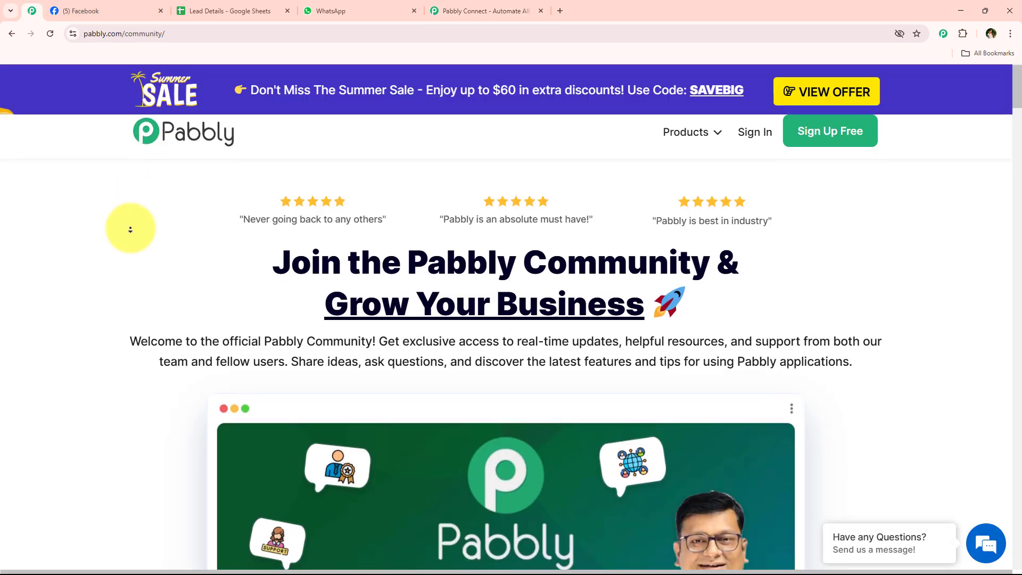
scroll(130, 229, "down", 7)
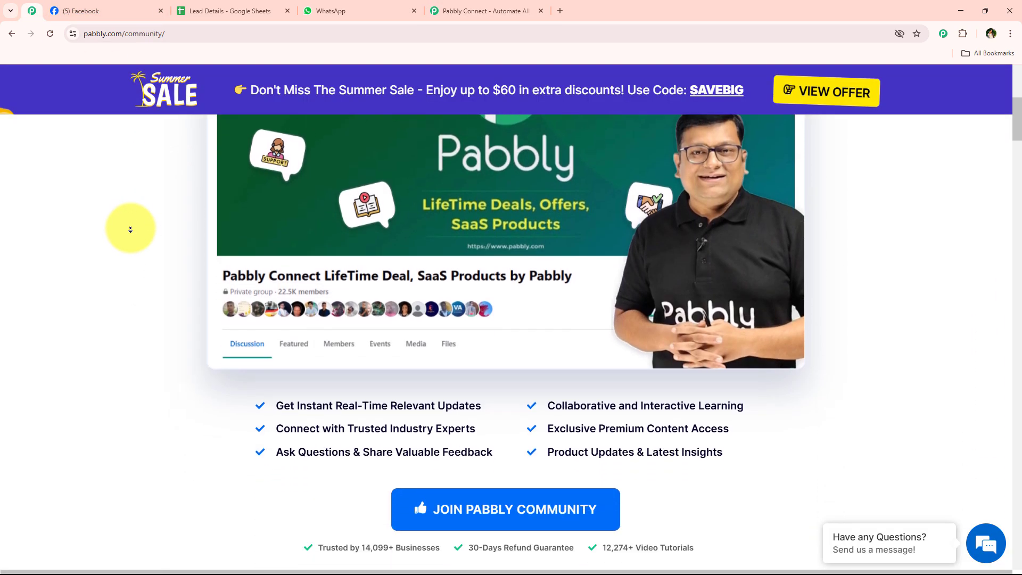
scroll(124, 226, "down", 7)
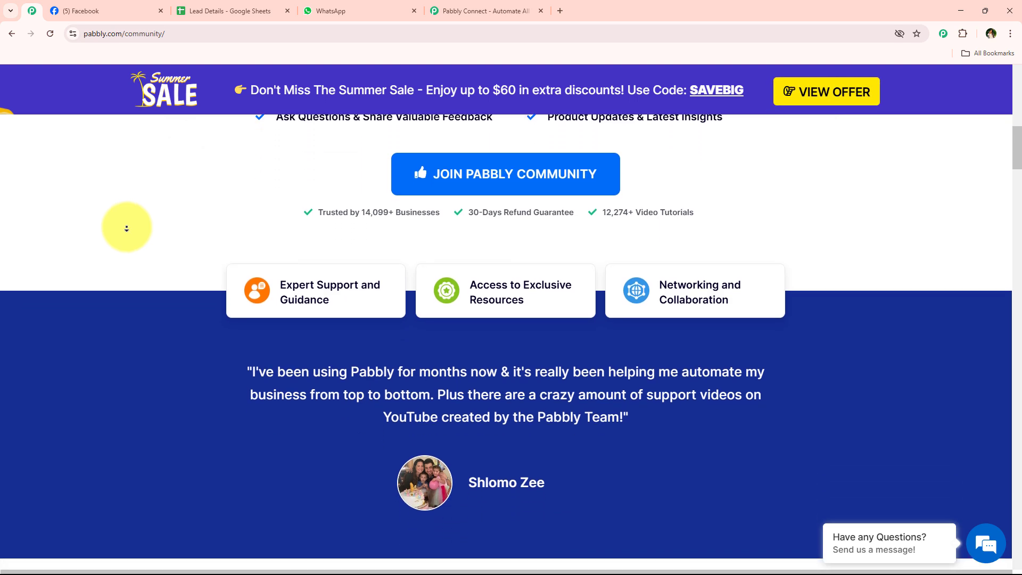
scroll(126, 229, "down", 7)
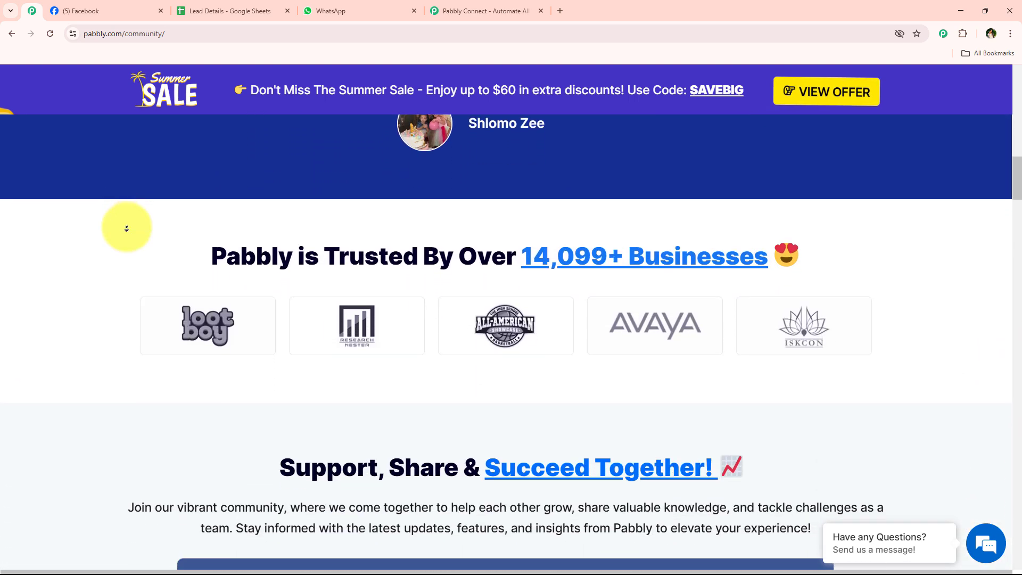
scroll(126, 228, "down", 7)
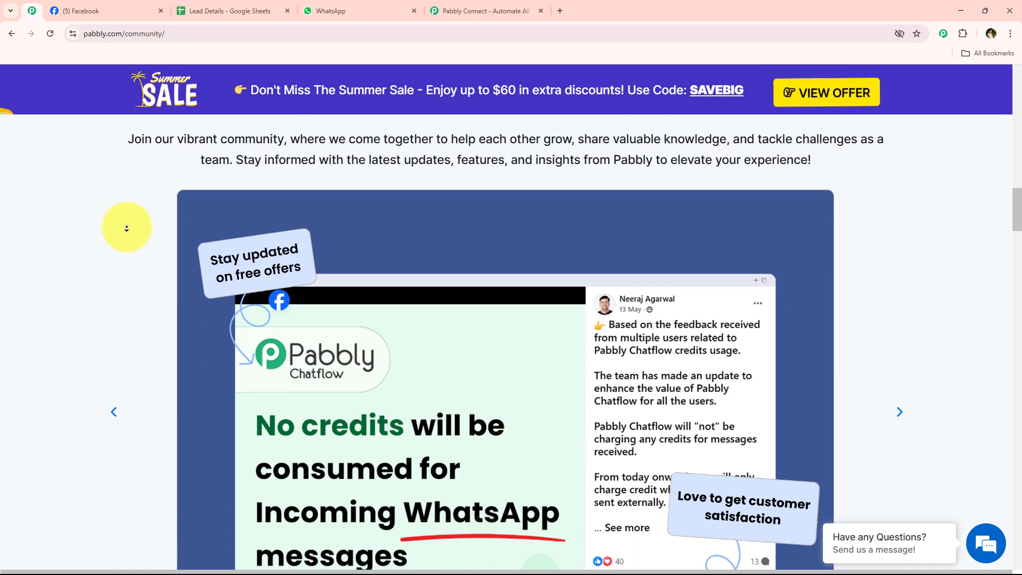
scroll(127, 228, "down", 7)
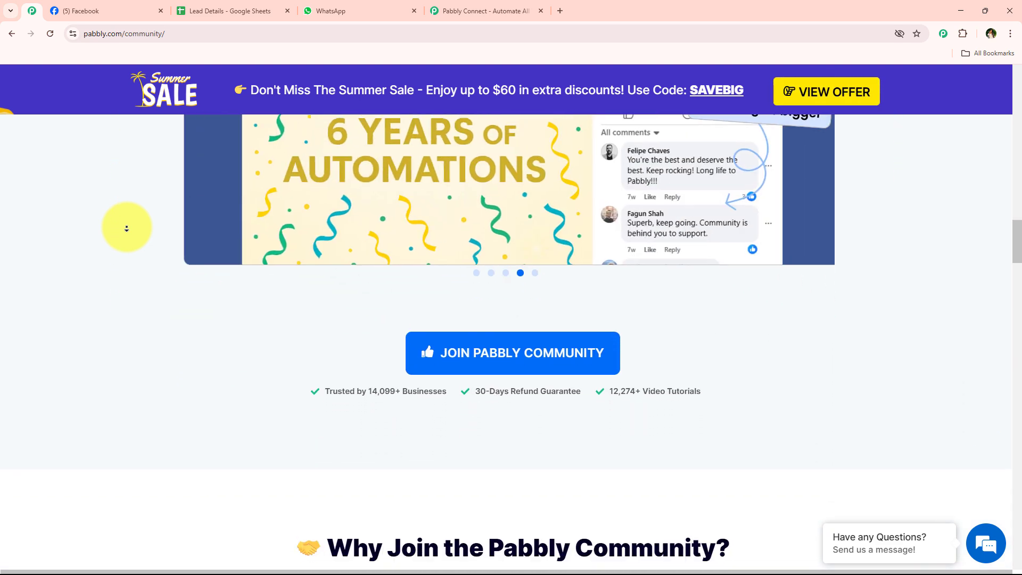
scroll(126, 228, "down", 7)
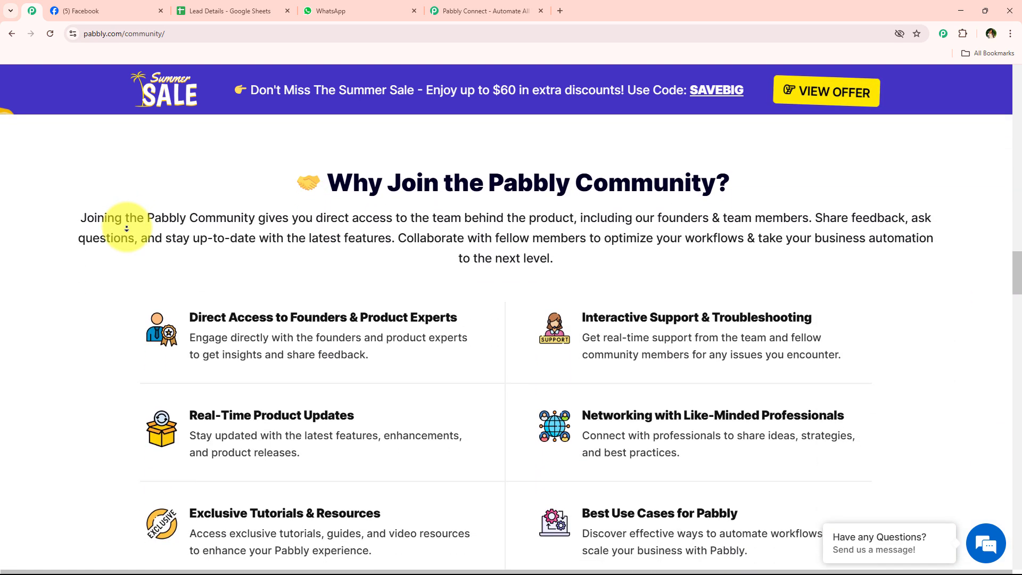
scroll(127, 228, "down", 7)
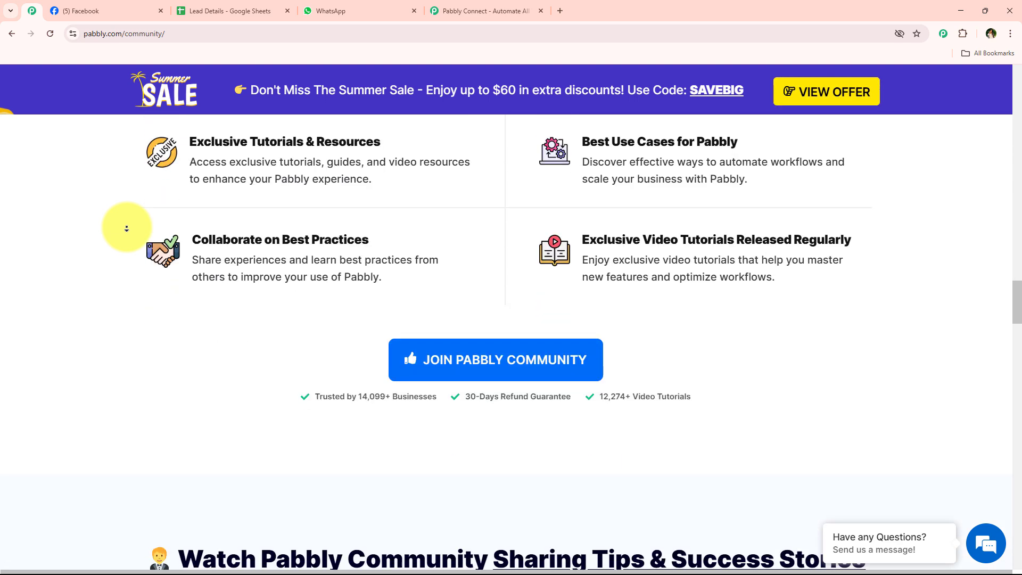
scroll(127, 229, "down", 7)
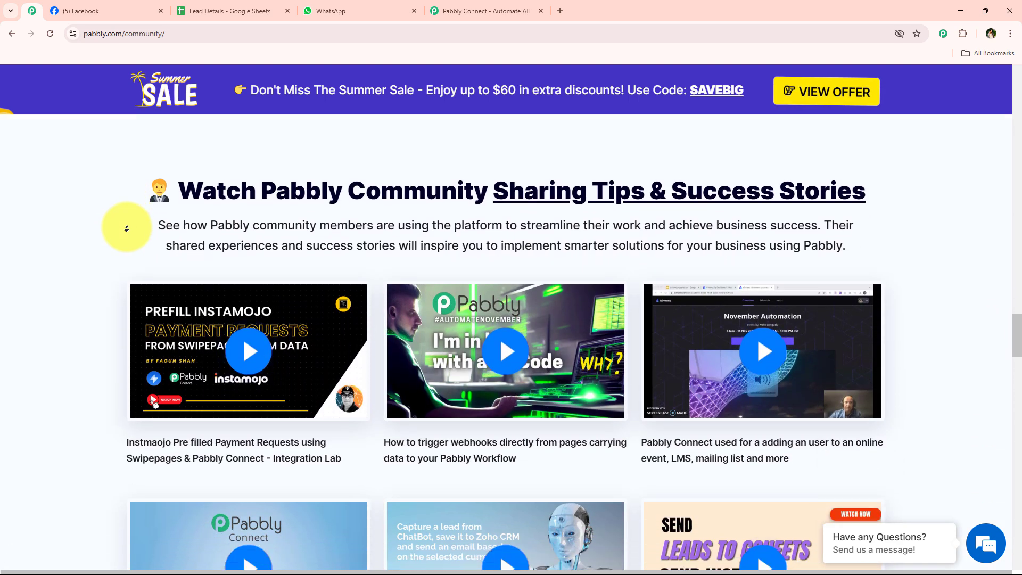
scroll(127, 228, "down", 7)
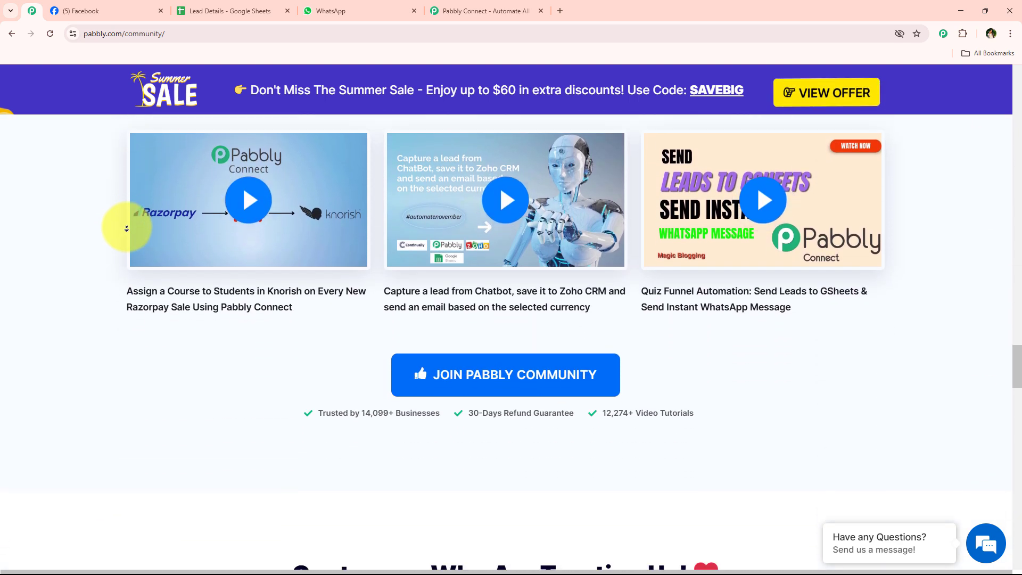
scroll(126, 228, "down", 4)
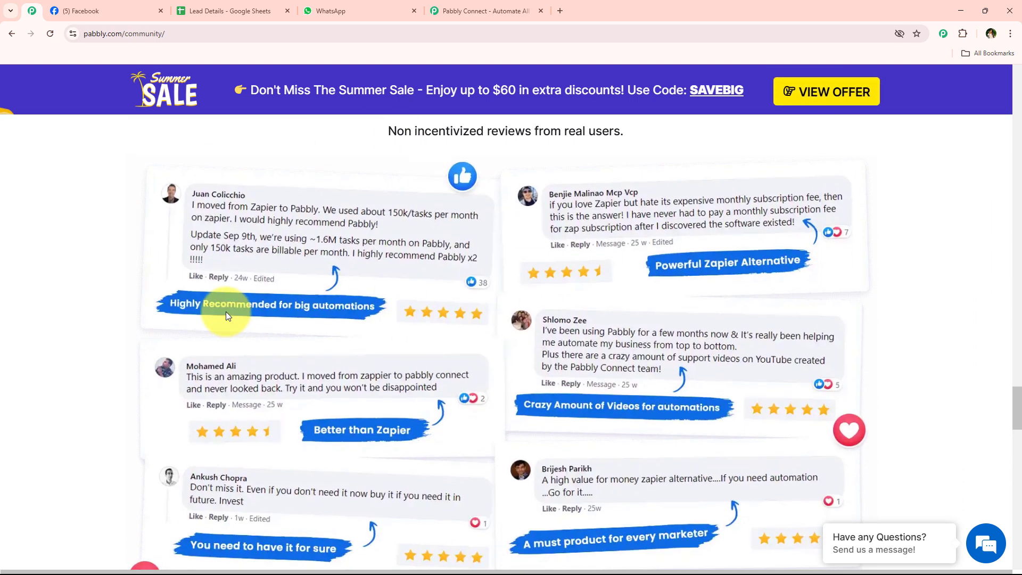
left_click(513, 4)
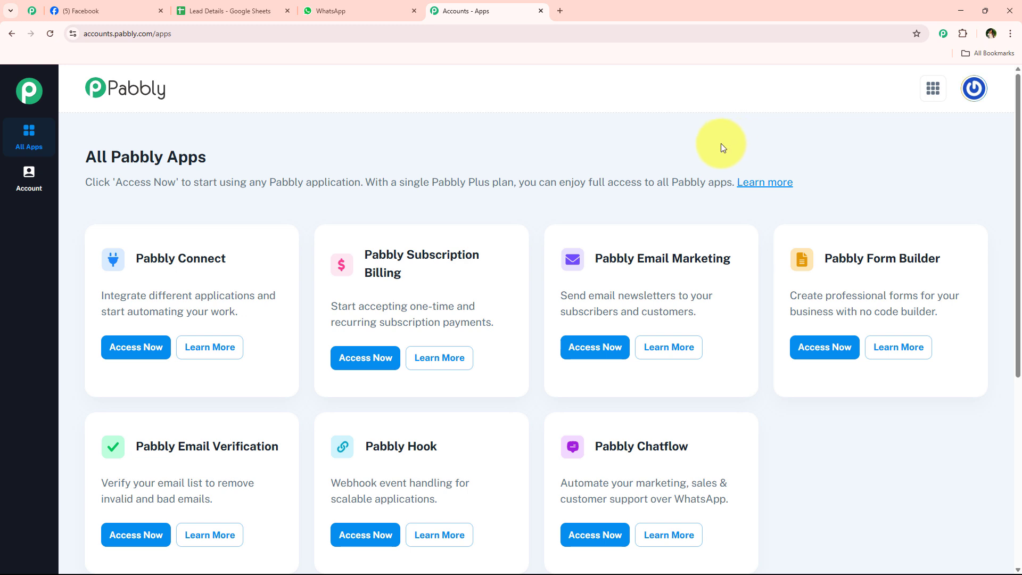
Launch Pabbly Connect from its Access Now button on the All Pabbly Apps page
left_click(149, 348)
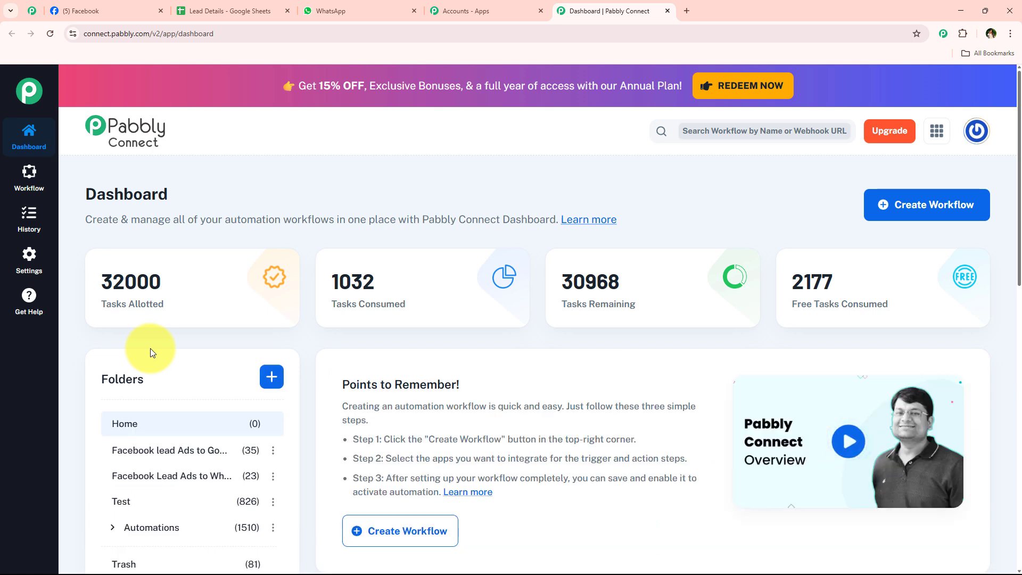
Start a classic workflow, paste in the new name, file it under Automations and create it
left_click(925, 215)
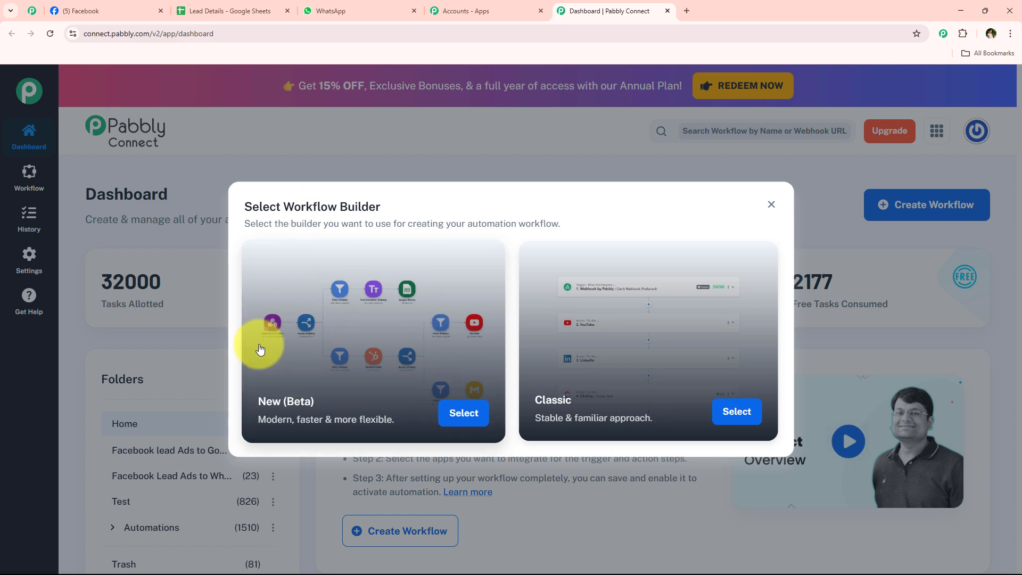
left_click(729, 412)
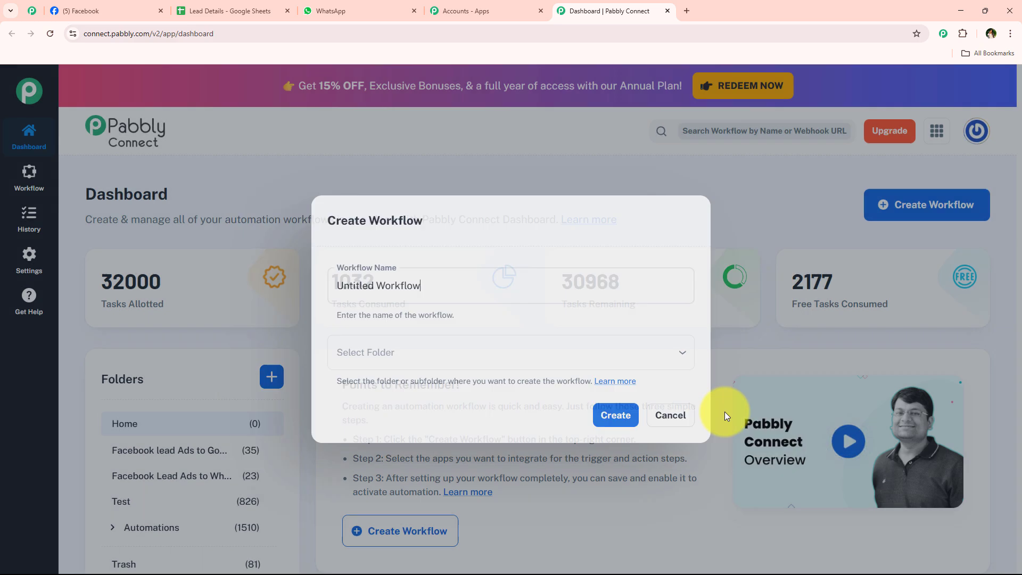
left_click_drag(528, 286, 277, 306)
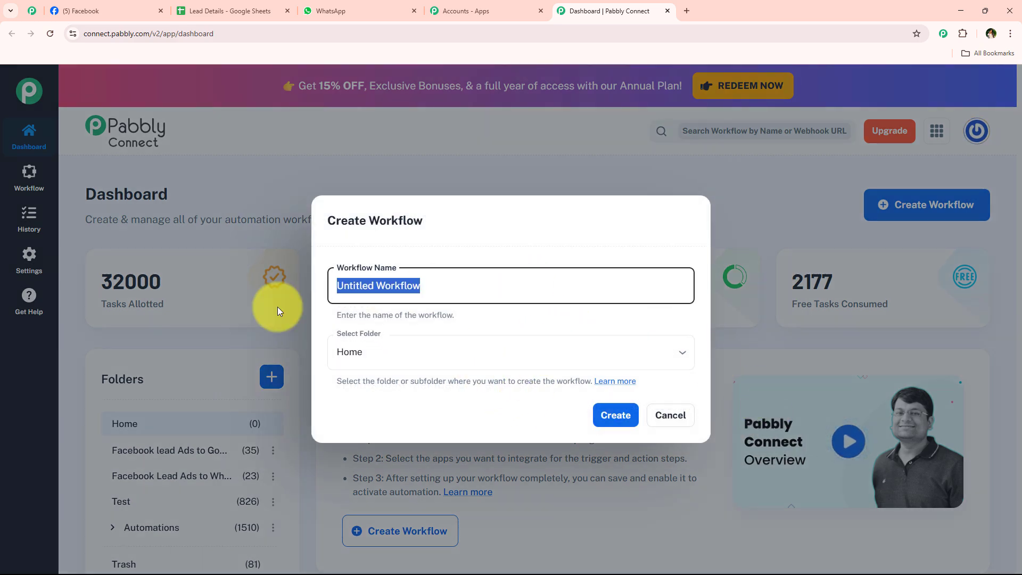
type("Auto-Add Facebook Leads to Google Sheets & Send WhatsApp Messages")
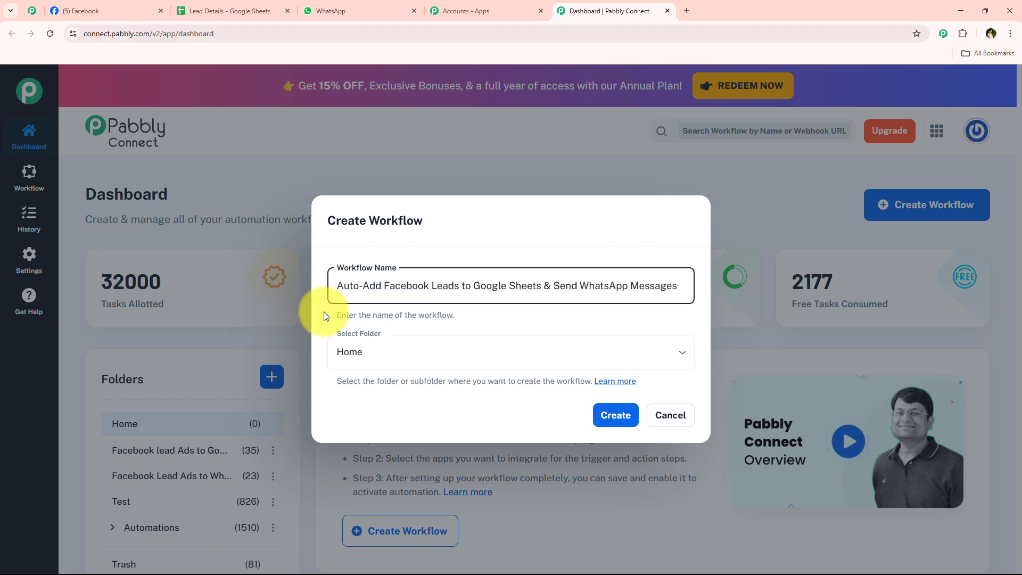
left_click(369, 362)
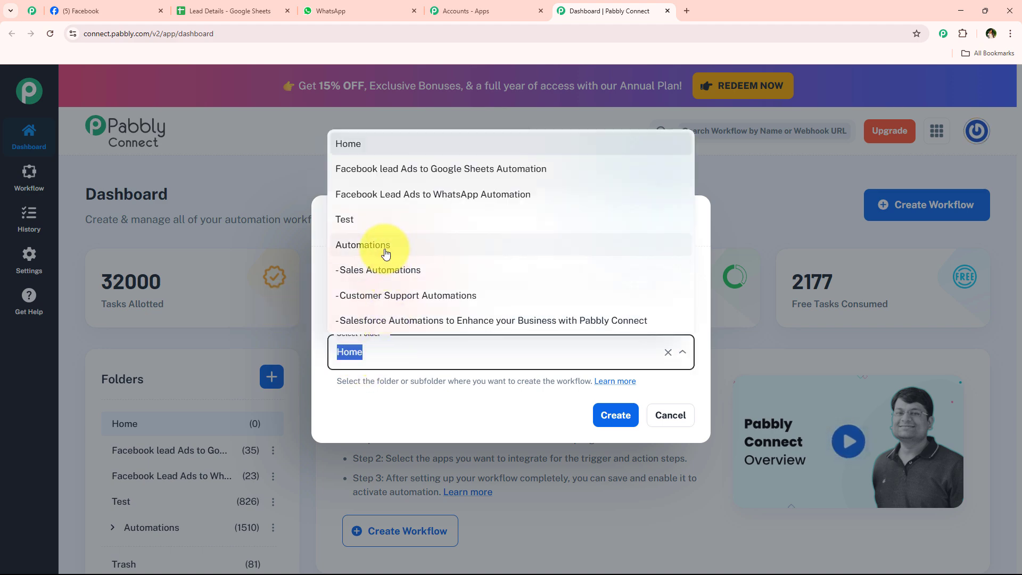
left_click(387, 251)
left_click(613, 416)
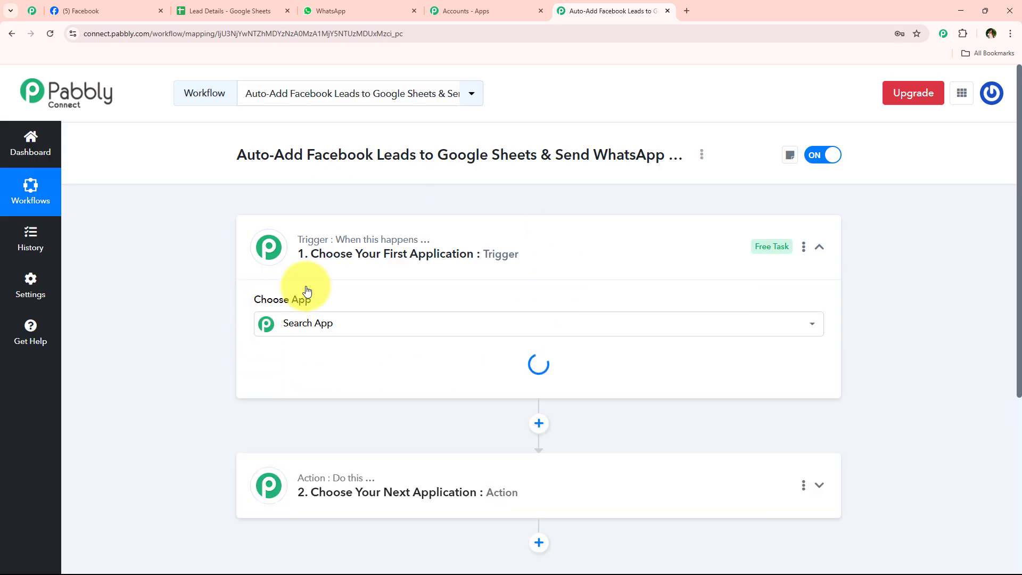
Search the trigger app list for 'Face' and glance over the other open tabs
left_click(540, 248)
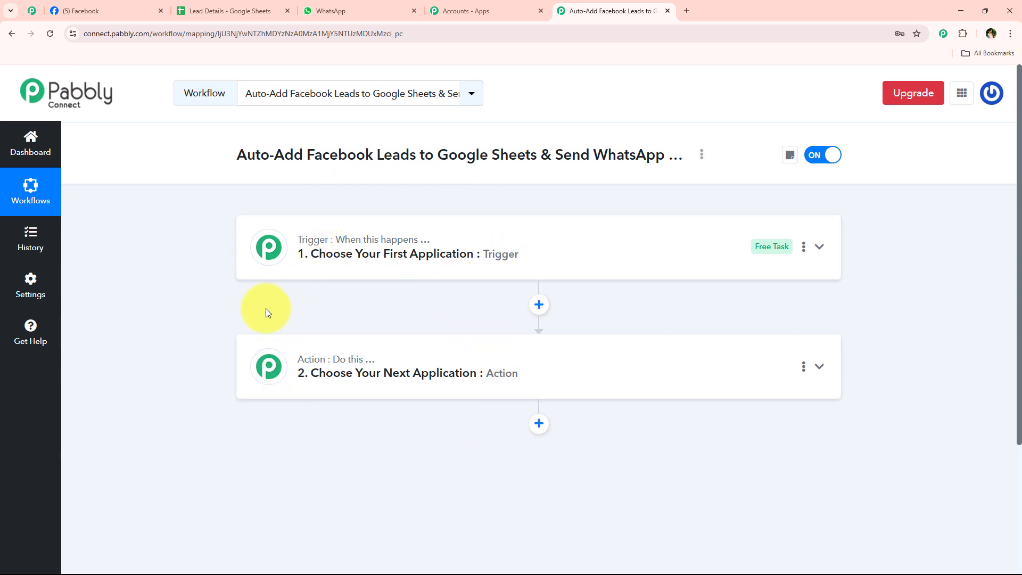
left_click(388, 242)
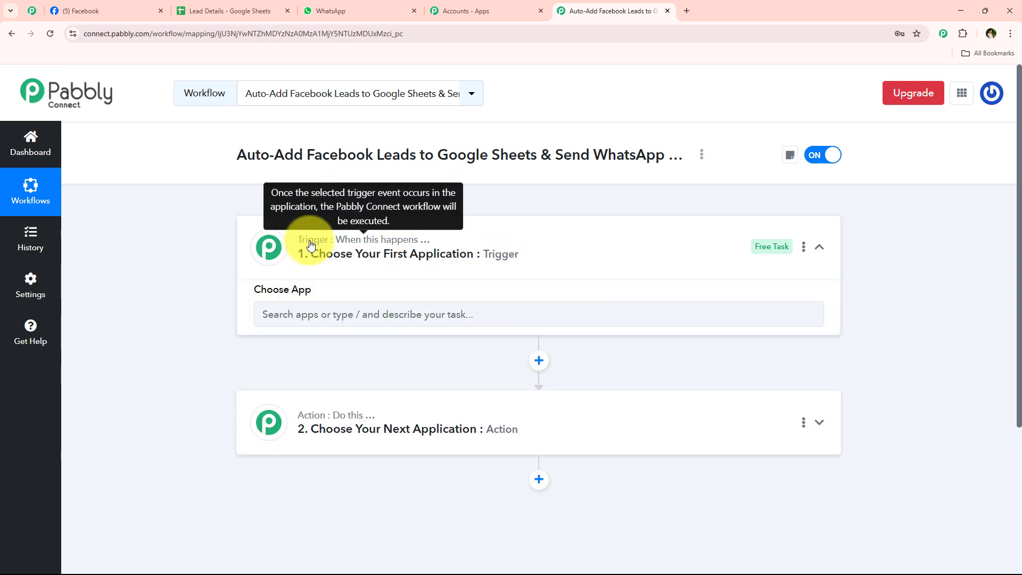
left_click(360, 326)
type("F")
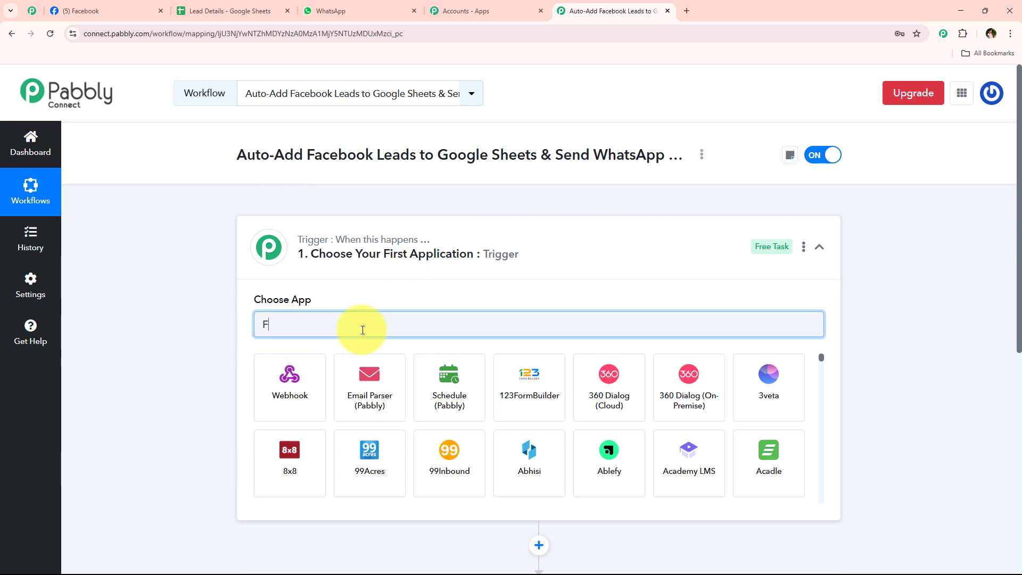
type("ace")
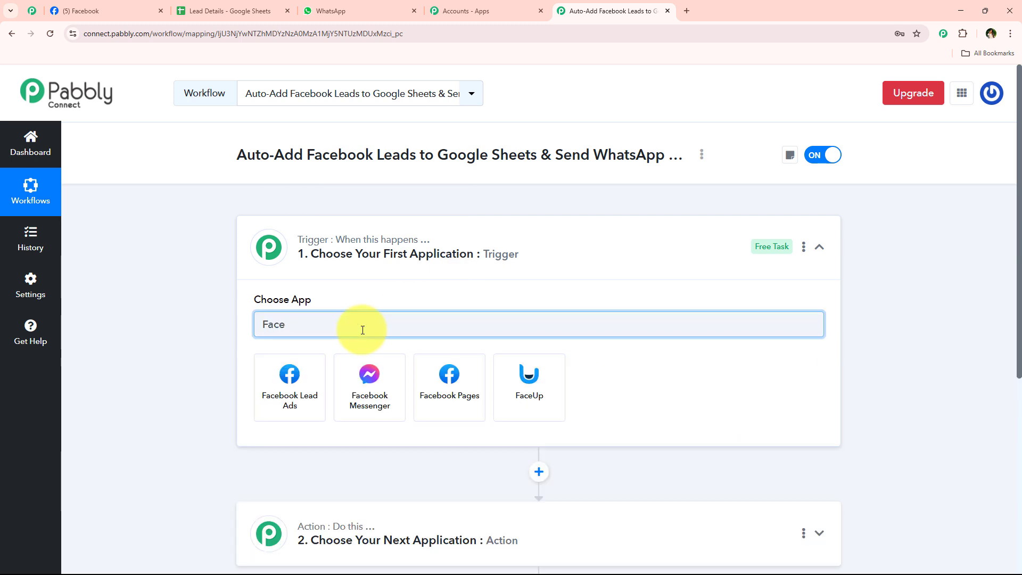
left_click(208, 10)
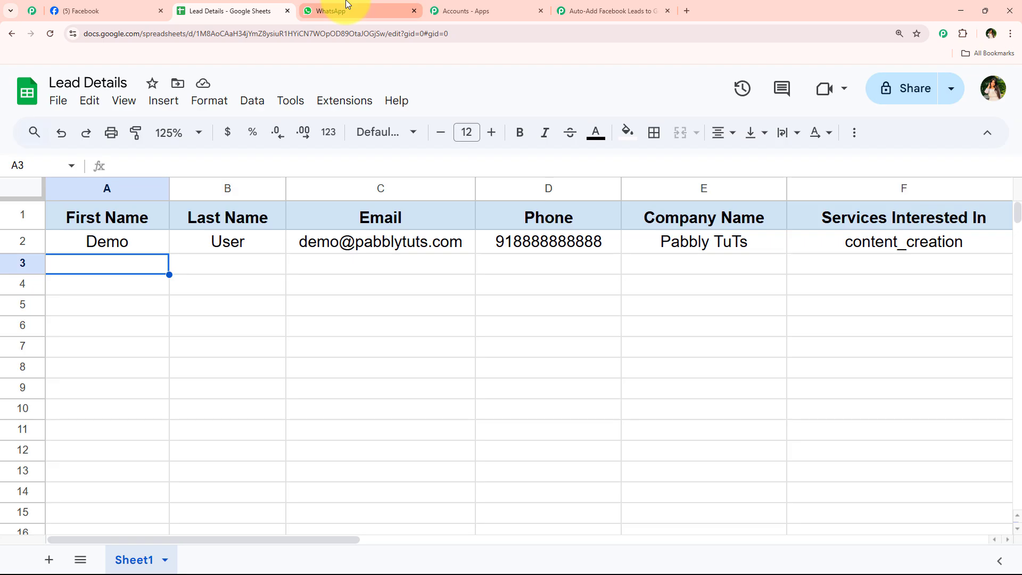
left_click(341, 11)
left_click(90, 6)
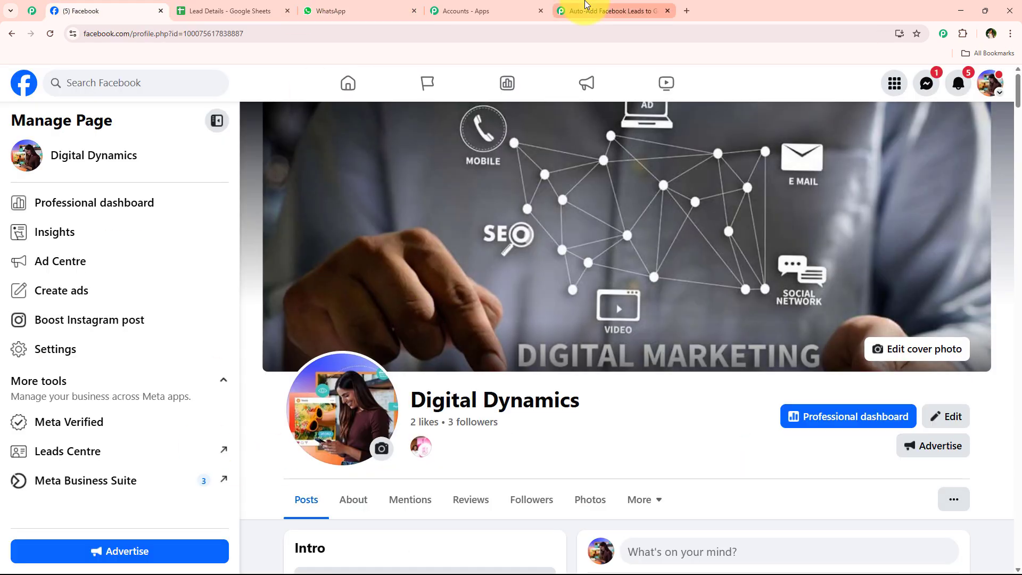
left_click(581, 8)
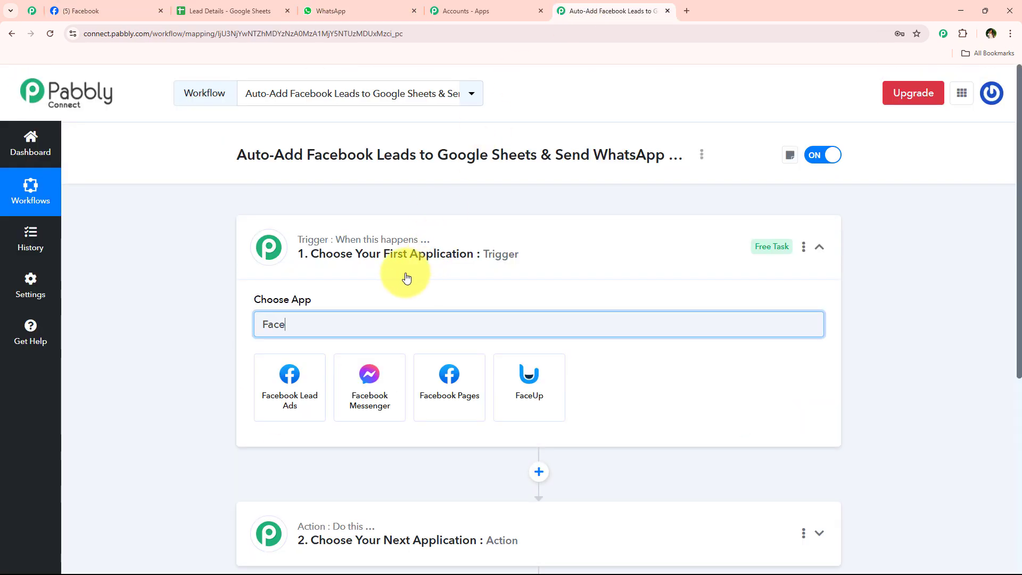
Choose Facebook Lead Ads with the New Lead Instant trigger event and start connecting an account
left_click(295, 377)
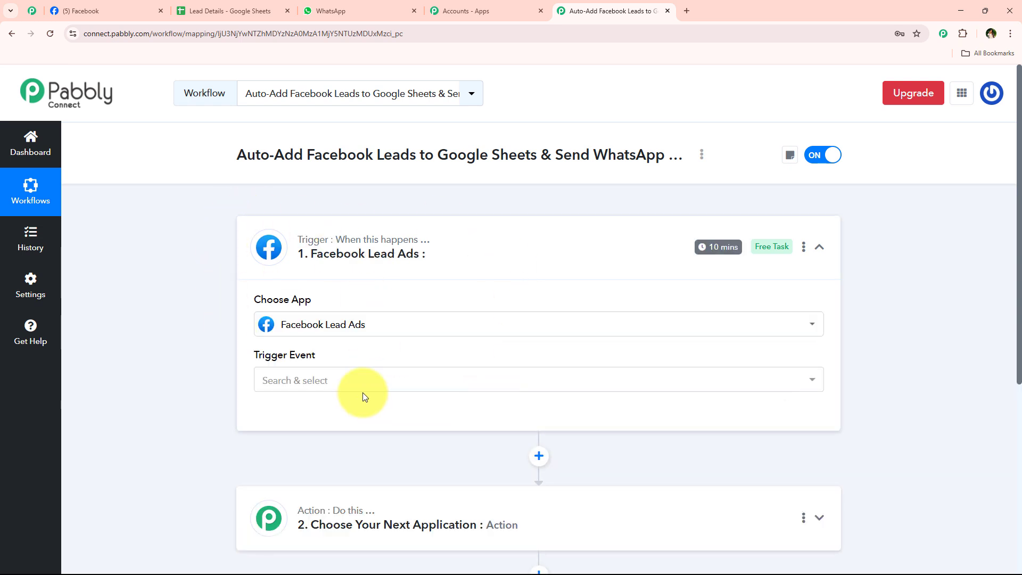
left_click(347, 384)
scroll(422, 365, "down", 3)
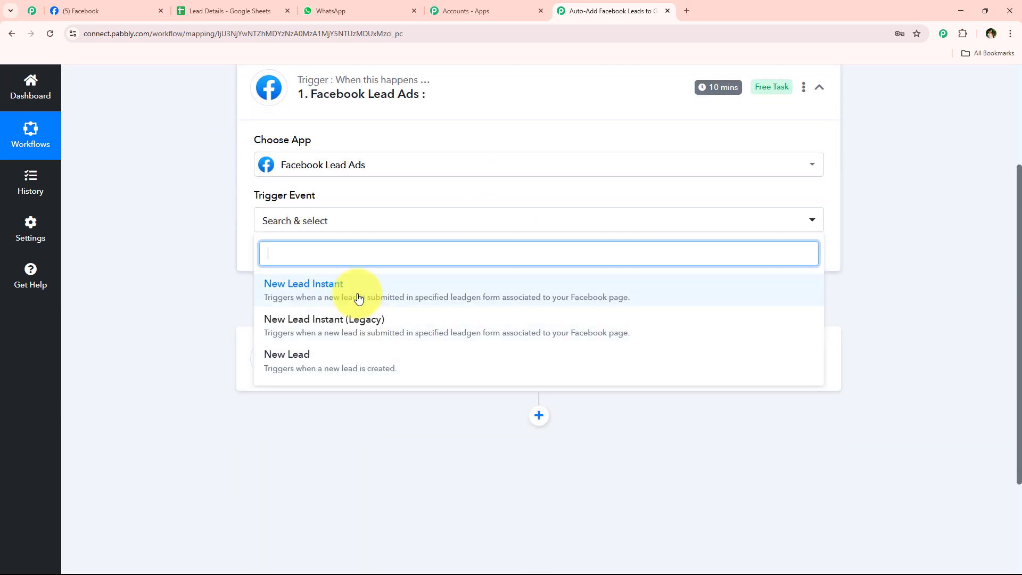
left_click(358, 298)
left_click(286, 267)
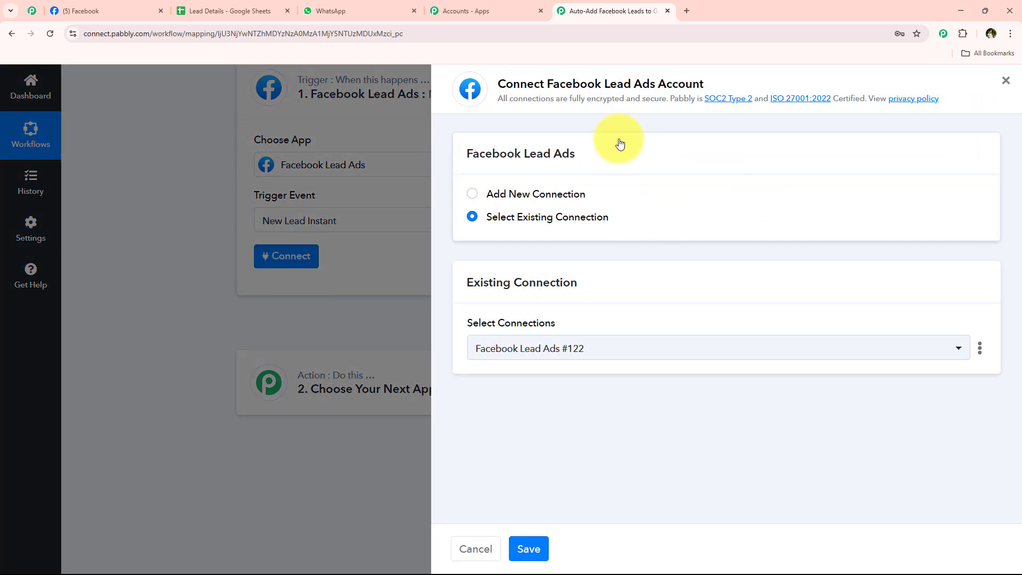
Add a new Facebook Lead Ads connection and approve Pabbly's access in the Facebook popup
left_click(552, 191)
left_click(524, 367)
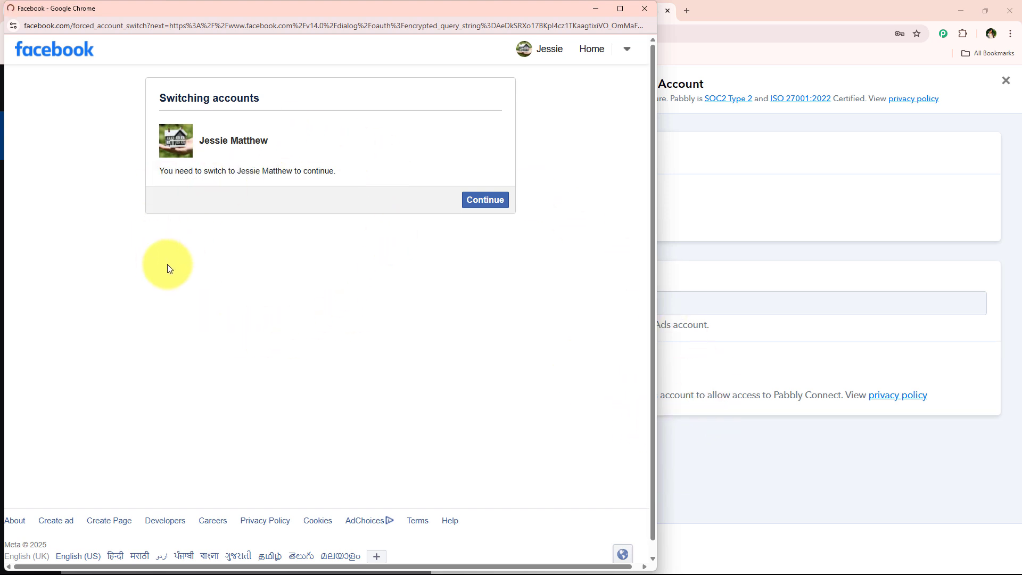
left_click(486, 208)
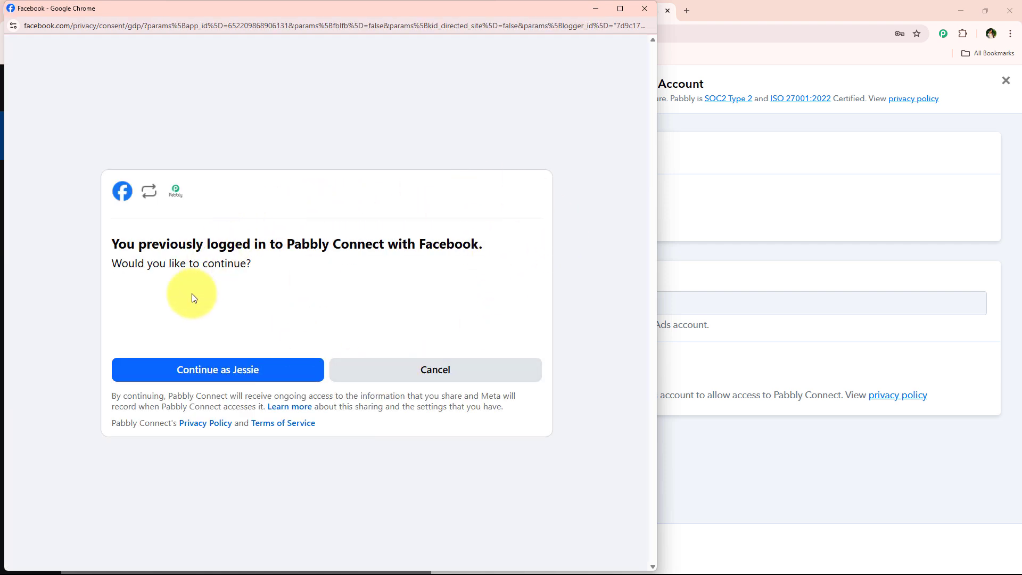
left_click(238, 373)
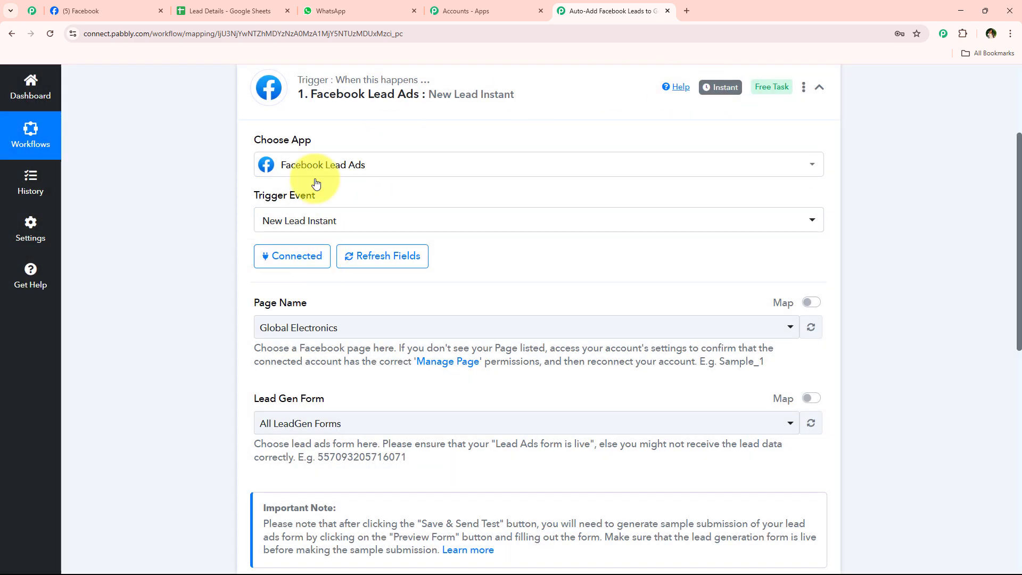
Set Page Name to Digital Dynamics and Lead Gen Form to New Form, then save and send a test request
scroll(322, 226, "down", 2)
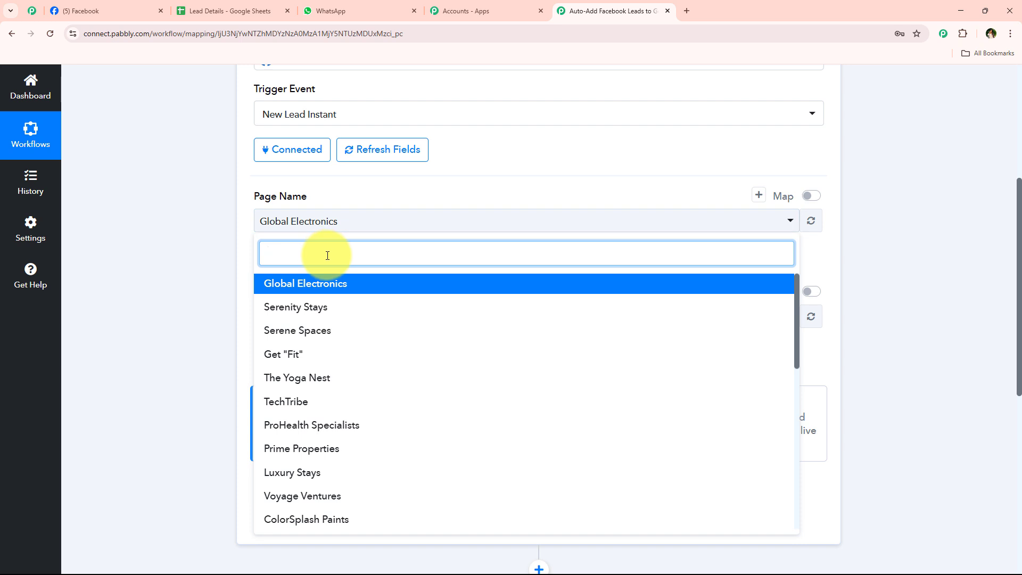
type("di")
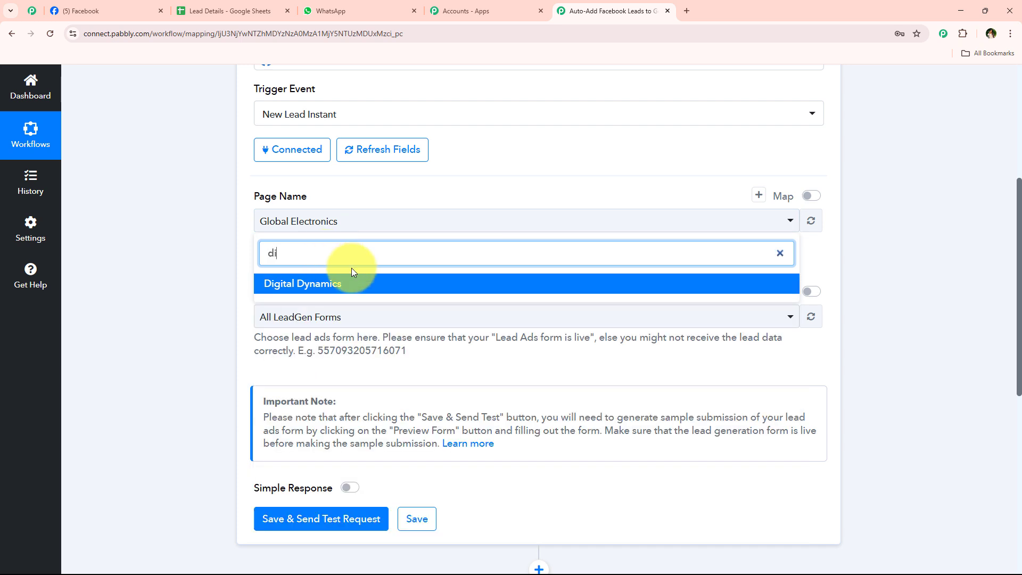
left_click(351, 282)
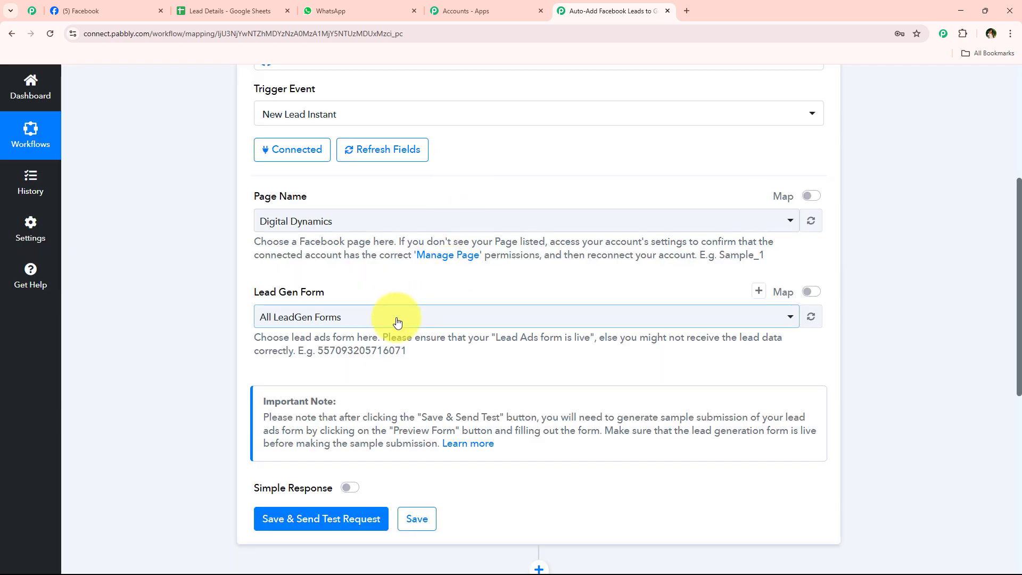
left_click(311, 317)
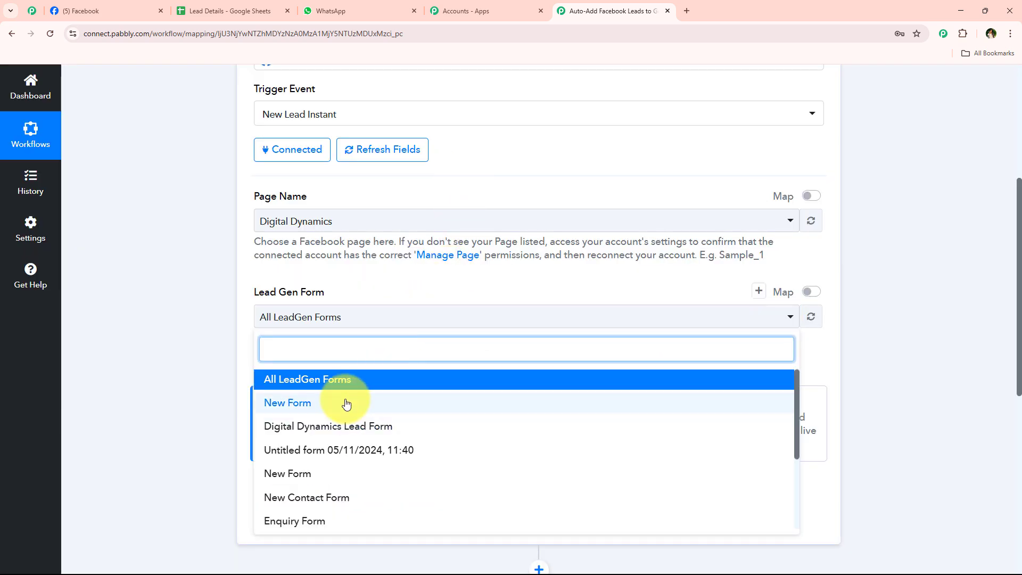
left_click(346, 403)
scroll(259, 421, "down", 4)
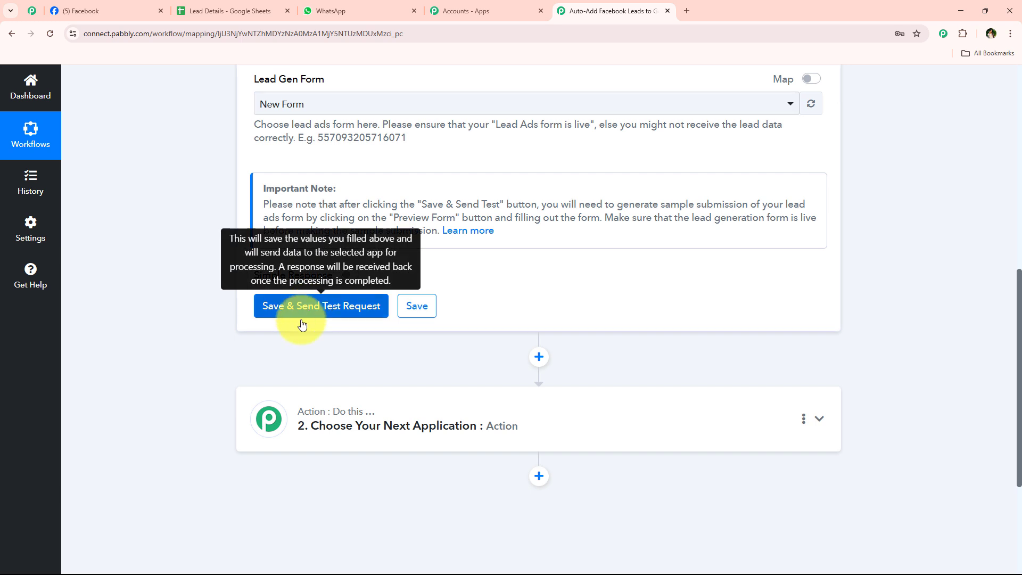
left_click(301, 319)
Recheck the lead form list, keeping New Form, and read the test-submission instruction
scroll(179, 171, "up", 1)
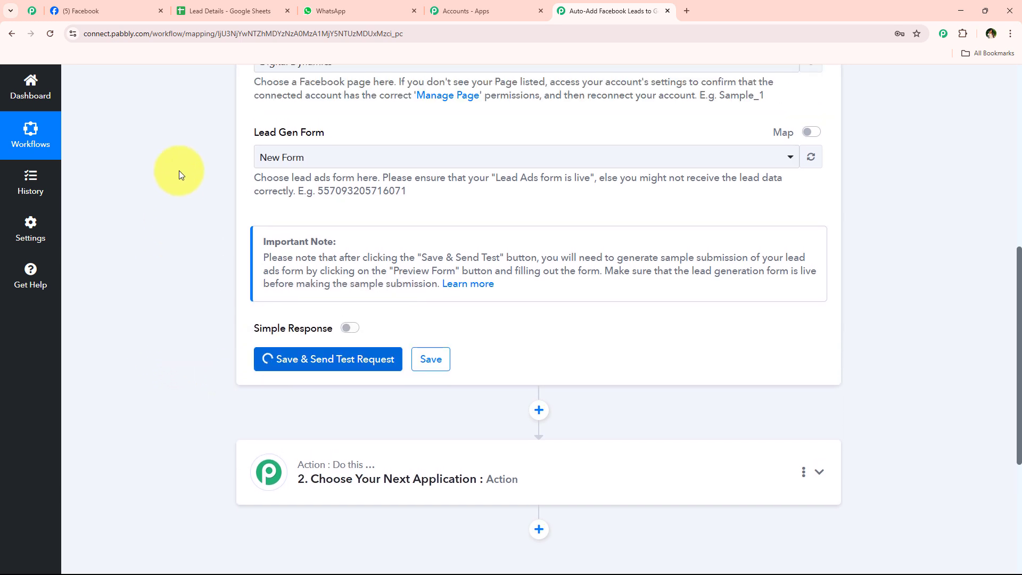
left_click(338, 158)
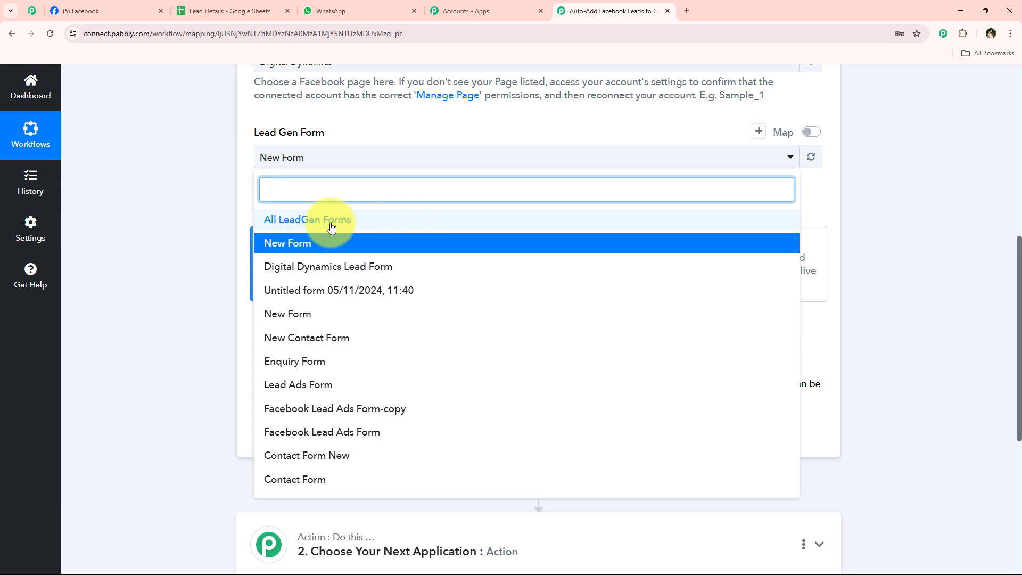
left_click(207, 224)
scroll(215, 236, "down", 3)
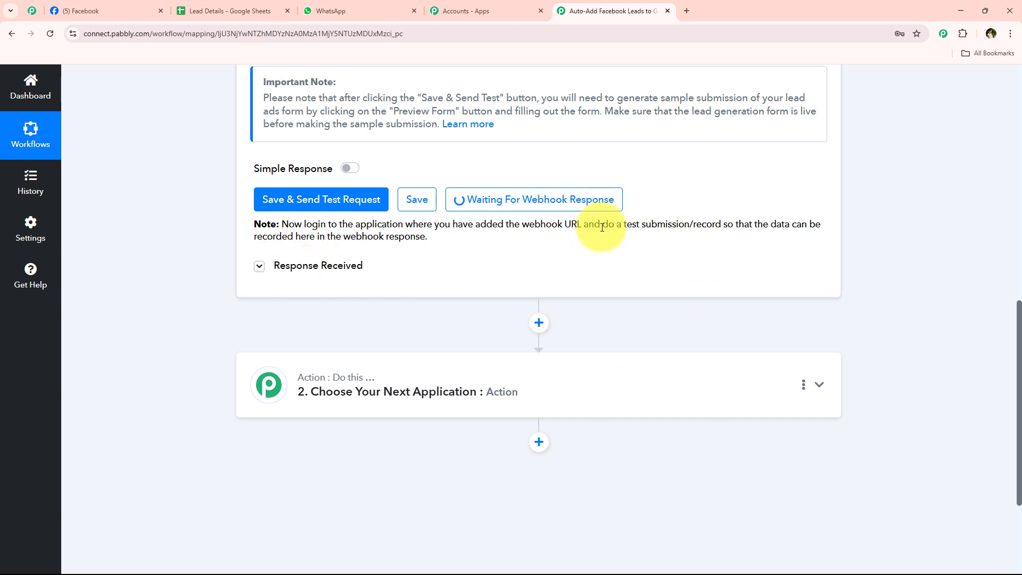
left_click_drag(602, 228, 728, 225)
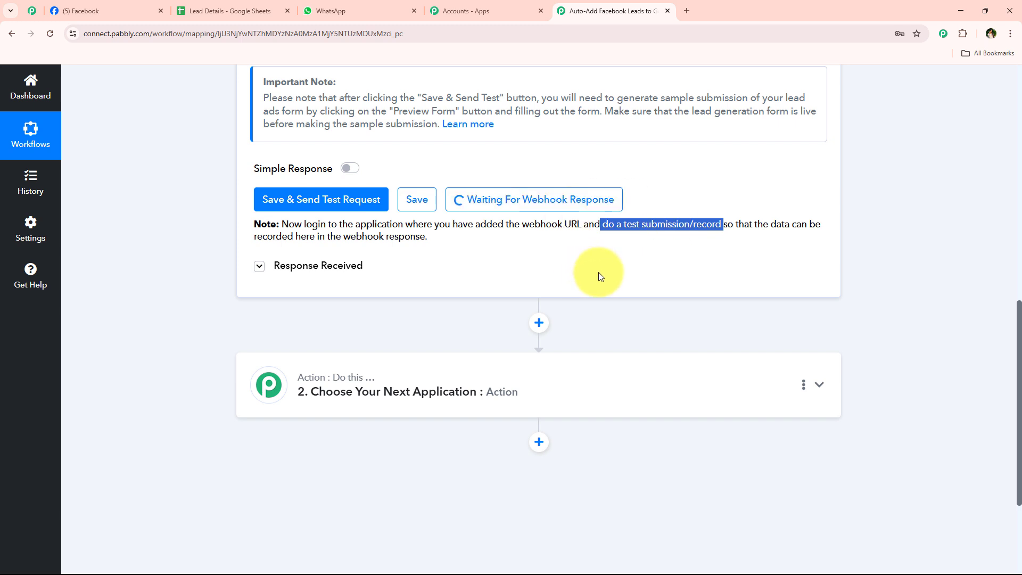
left_click(165, 260)
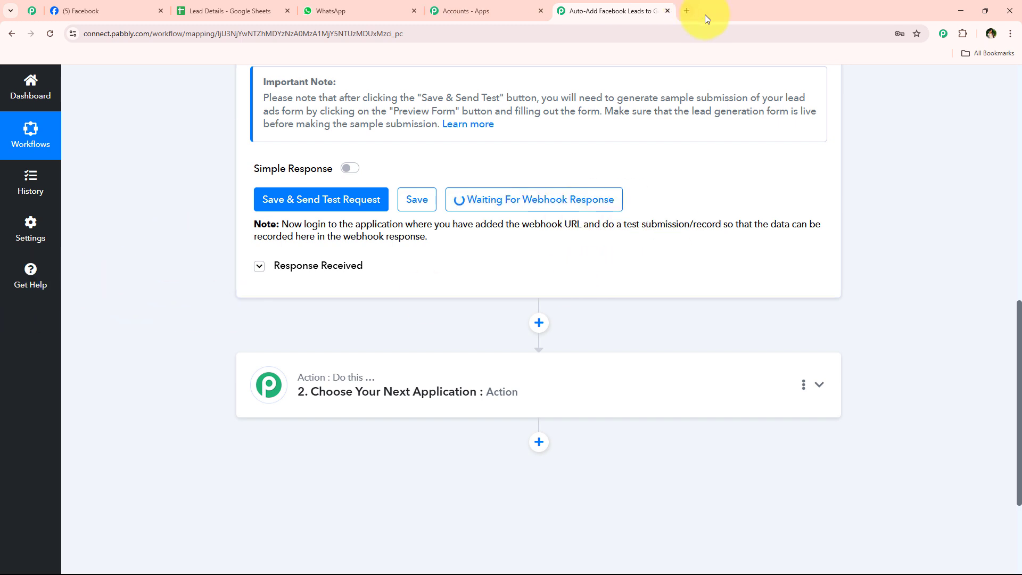
Search 'meta for developers' in a new tab and reach the Lead Ads testing tool under Developer tools
left_click(690, 9)
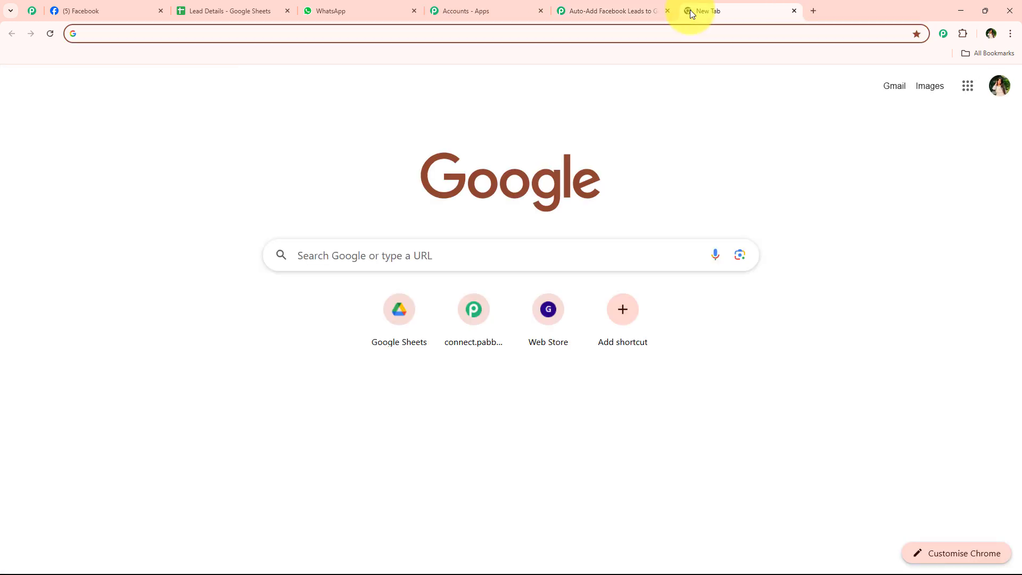
type("m")
key("Return")
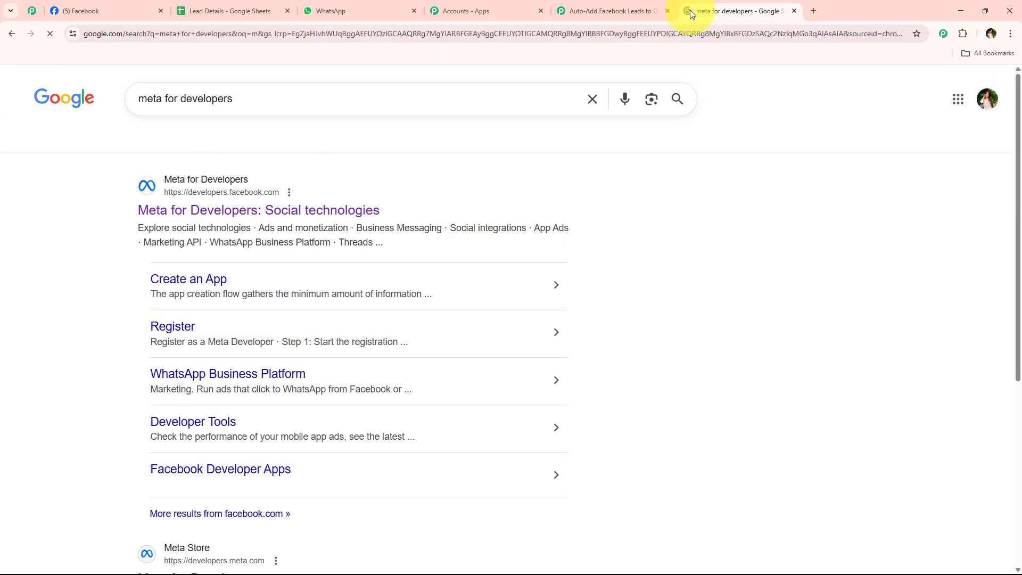
left_click(189, 211)
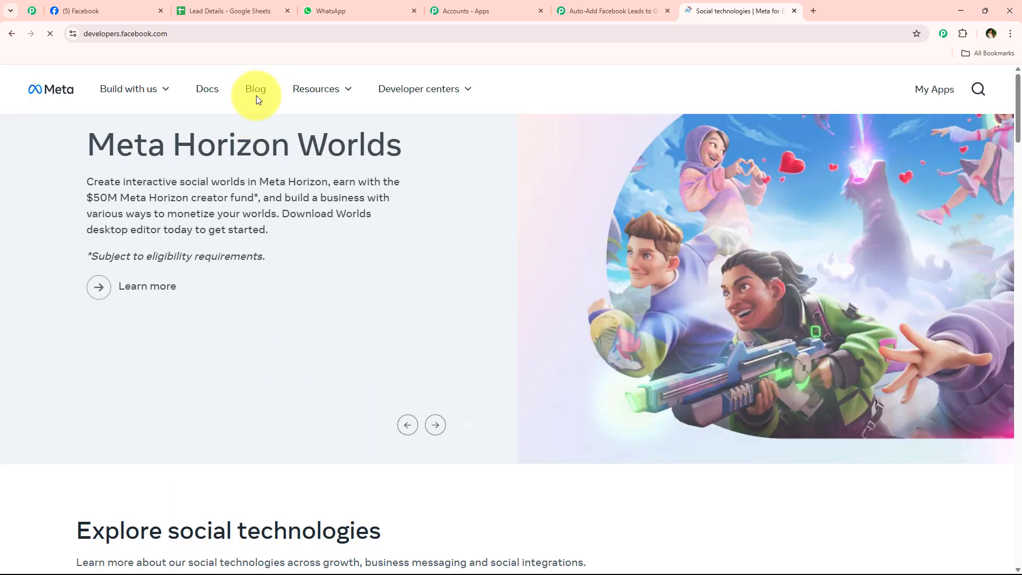
left_click(327, 96)
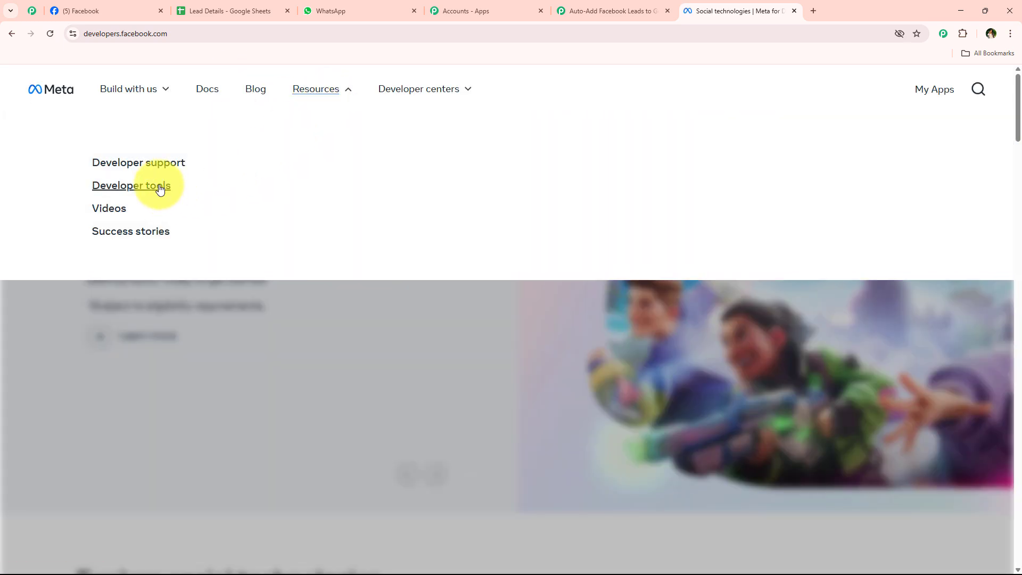
left_click(159, 186)
scroll(330, 250, "down", 2)
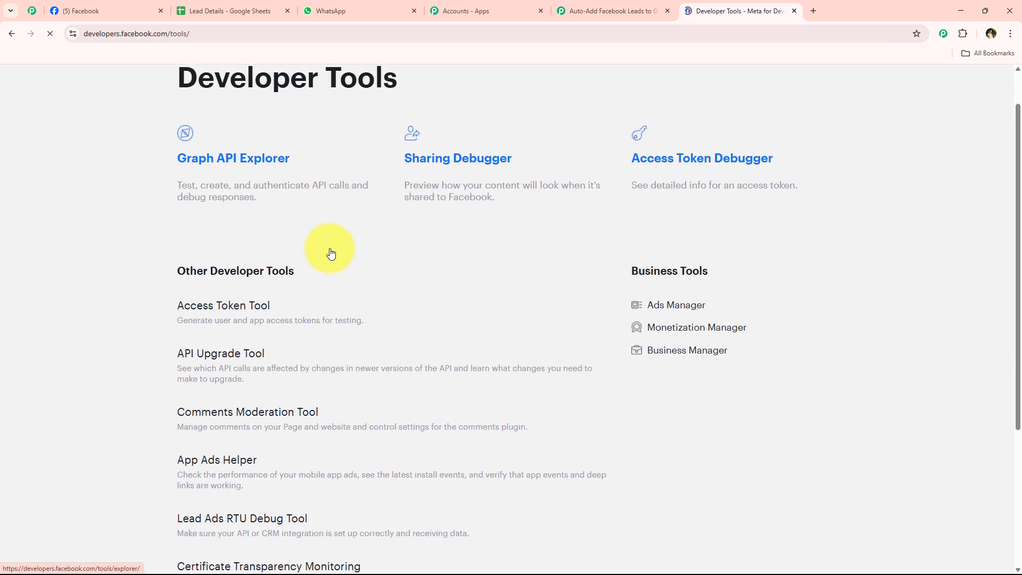
scroll(330, 250, "down", 4)
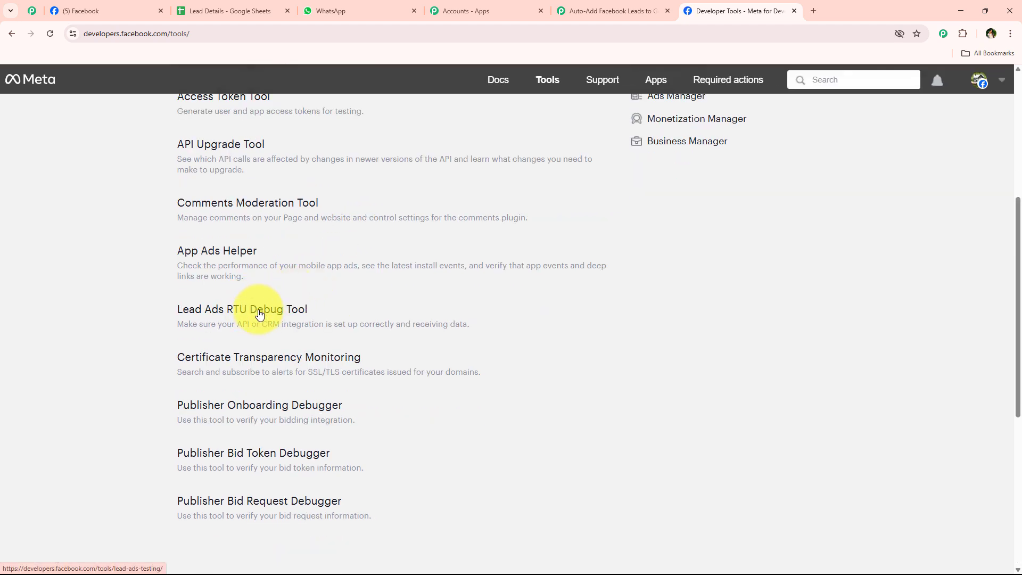
left_click(190, 301)
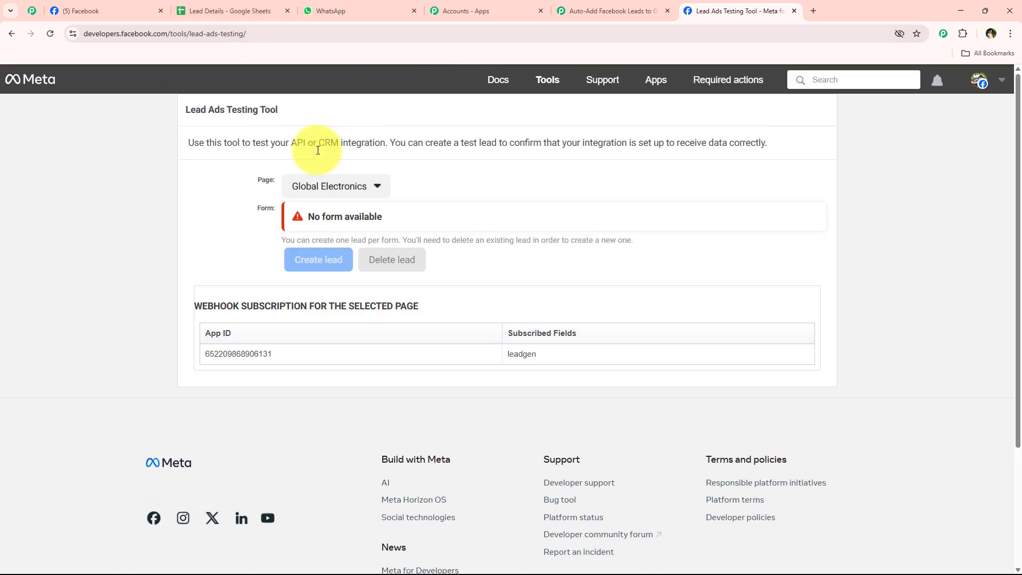
Target the Digital Dynamics page and New Form in the testing tool and preview the form
left_click(320, 184)
scroll(324, 485, "down", 5)
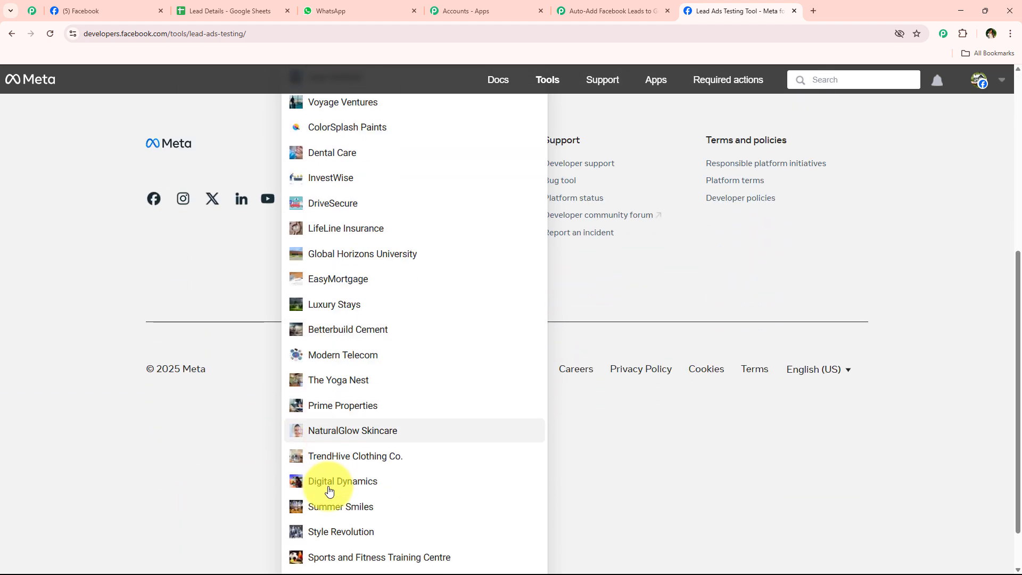
left_click(319, 484)
scroll(267, 464, "up", 3)
left_click(305, 219)
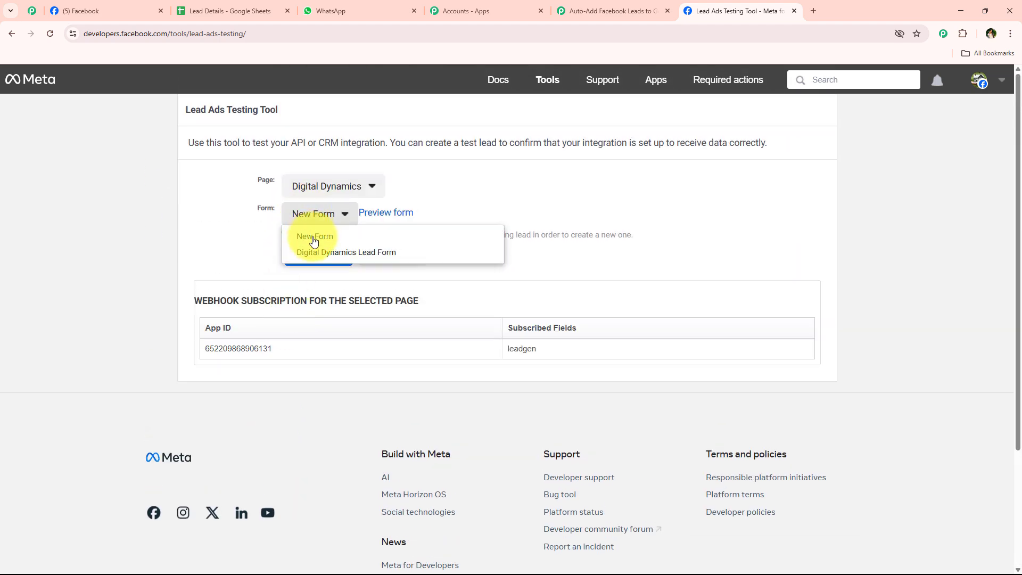
left_click(315, 237)
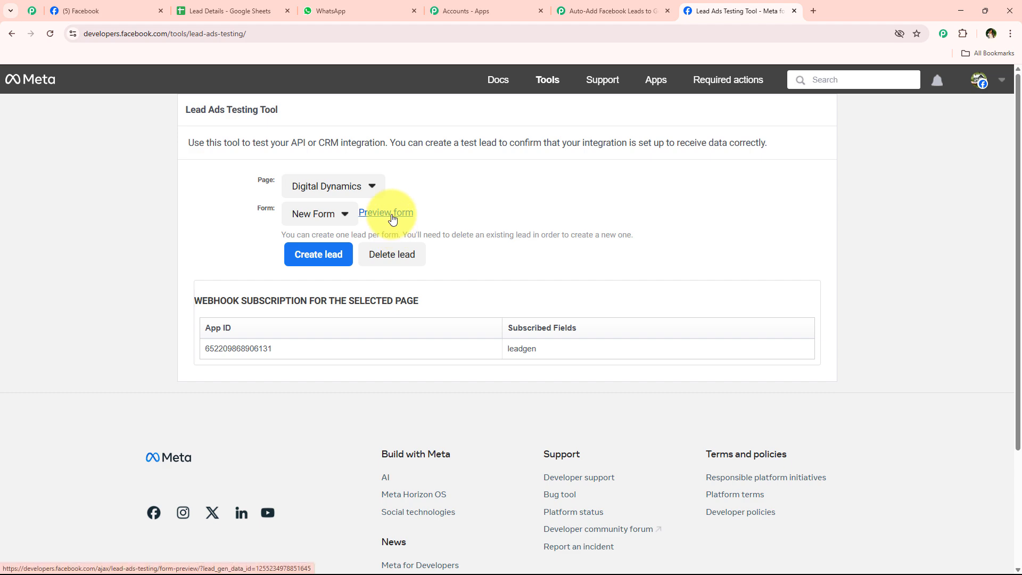
left_click(389, 213)
Choose Branding and Design as Service Interest and Evening (5 PM - 9 PM) as Best Time to Contact
scroll(532, 330, "down", 3)
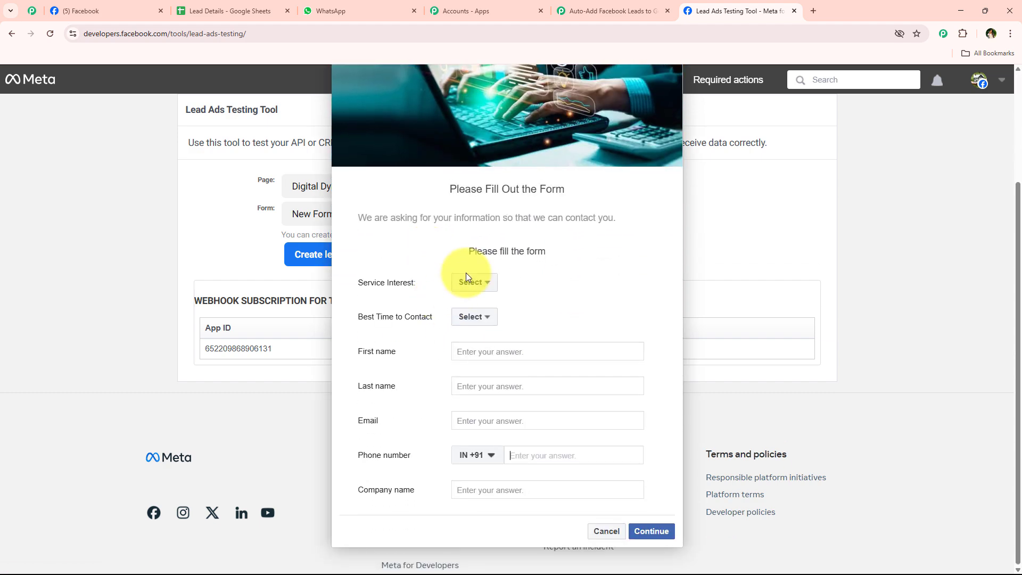
left_click(472, 283)
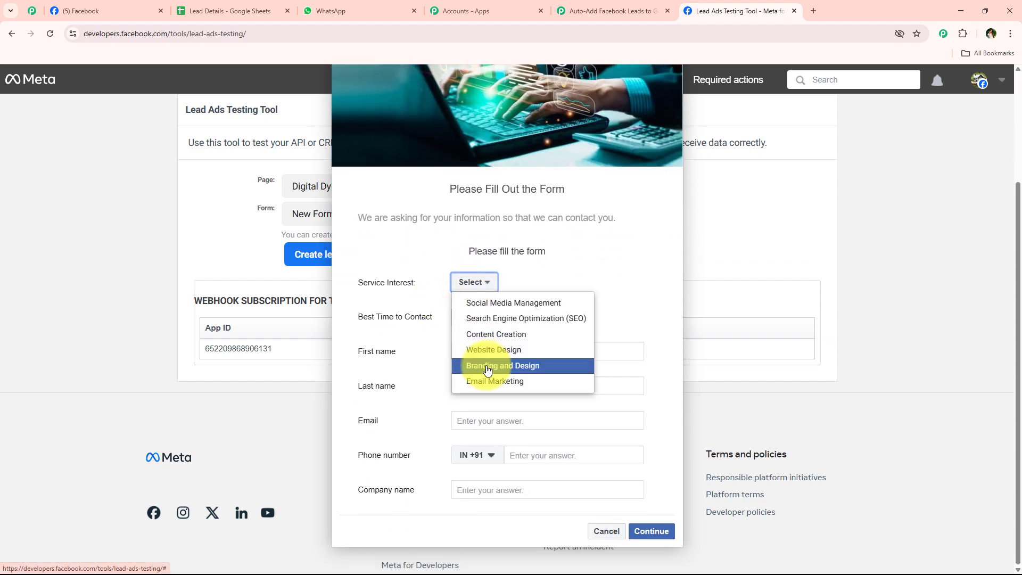
left_click(487, 371)
left_click(477, 315)
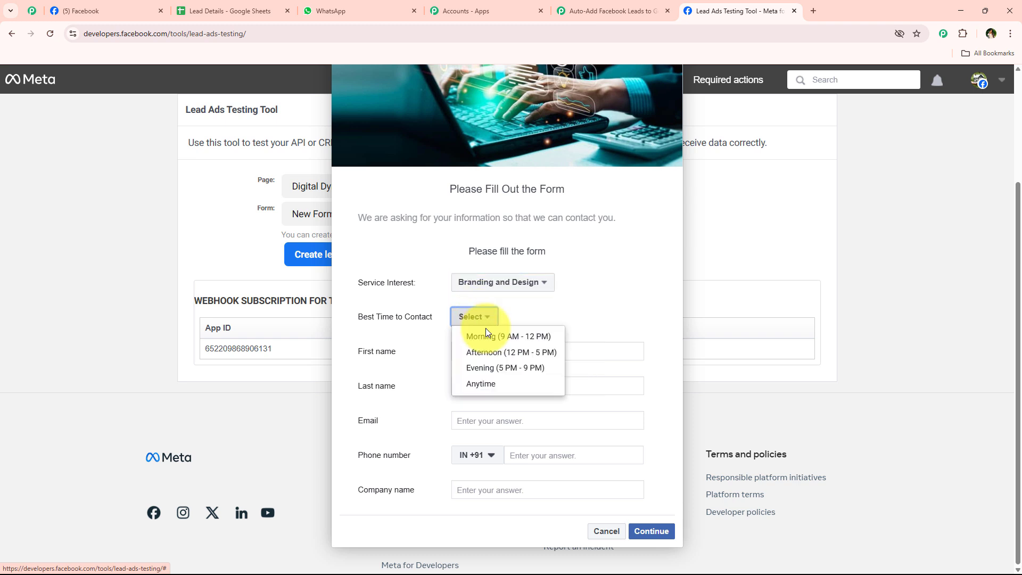
left_click(485, 367)
Fill in the lead's first and last name, e-mail address, phone number and company name
left_click(486, 353)
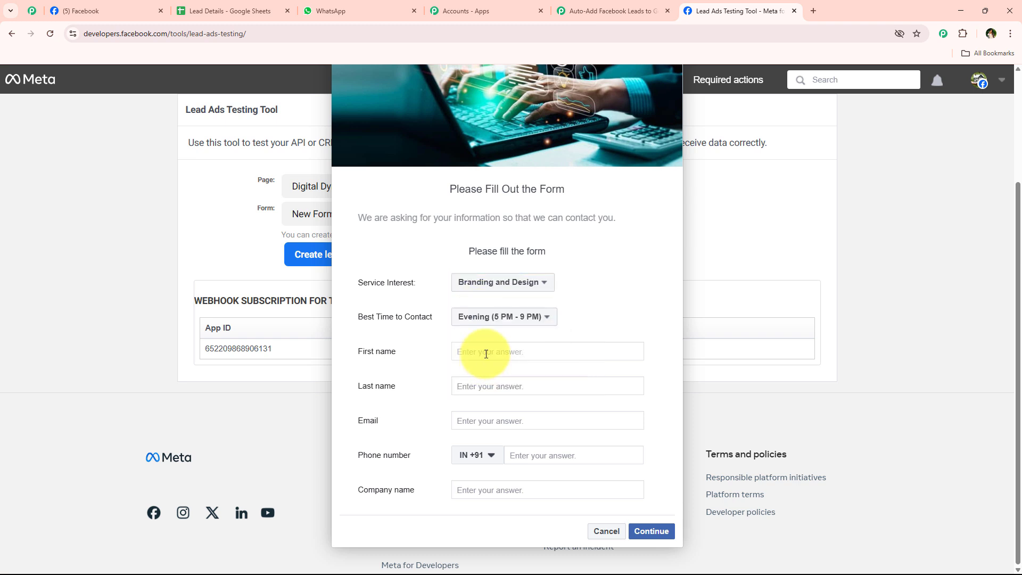
type("Smart")
left_click(482, 386)
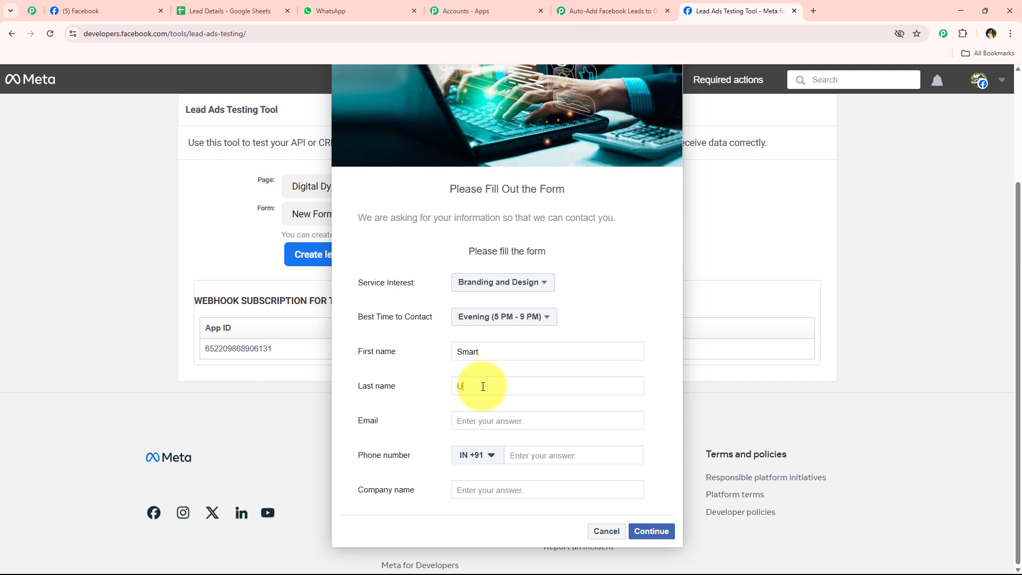
left_click(497, 423)
left_click(520, 455)
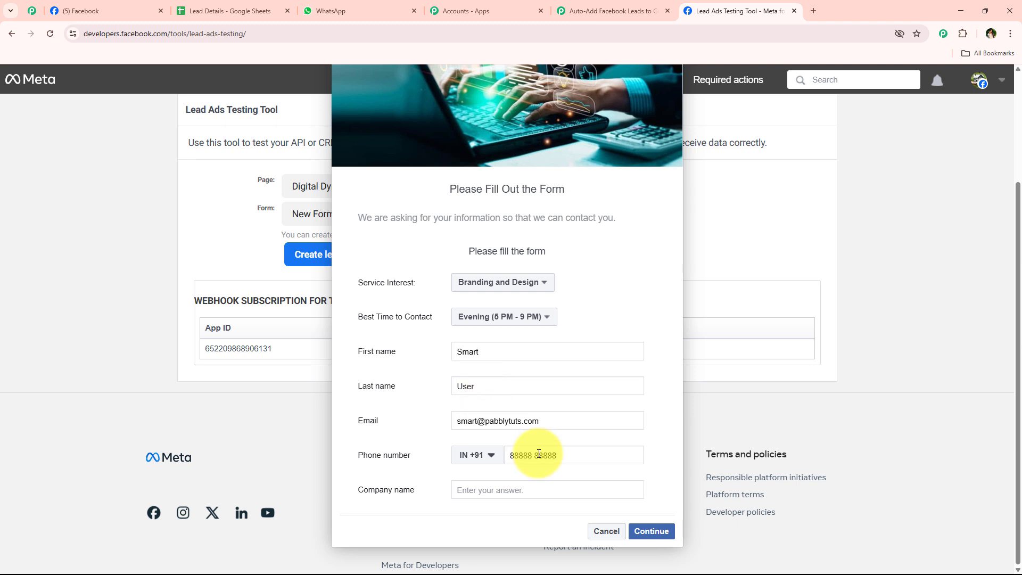
type("88888 88888")
left_click(510, 490)
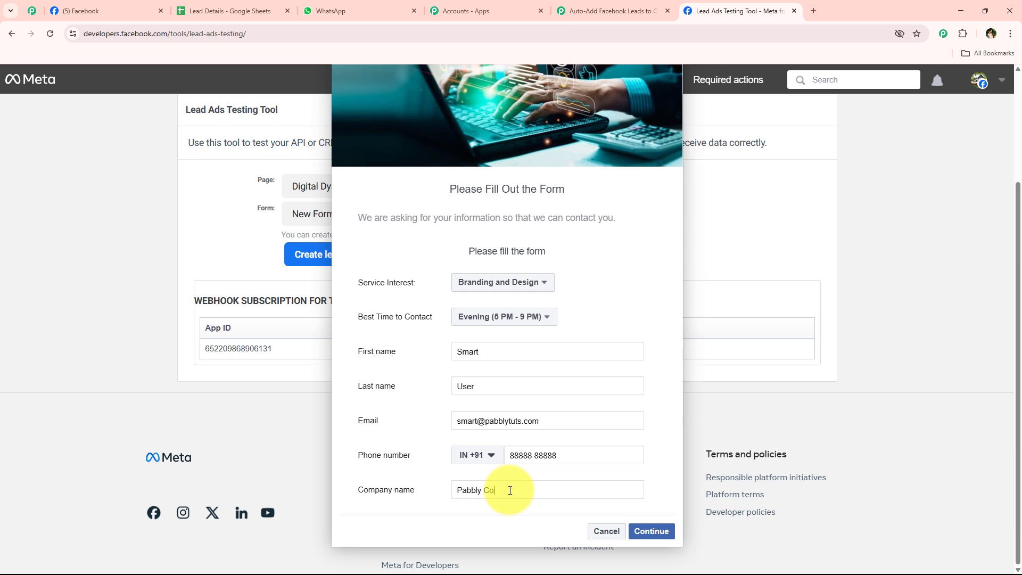
Submit the test lead, close the confirmation, confirm New Form is still selected and return to Pabbly
left_click(655, 537)
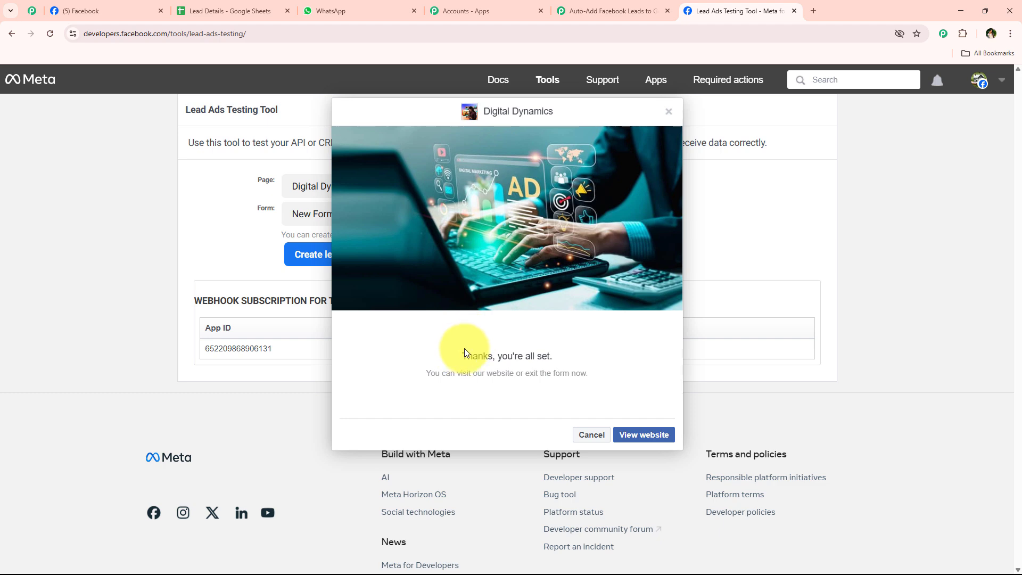
left_click_drag(464, 353, 597, 362)
left_click(595, 435)
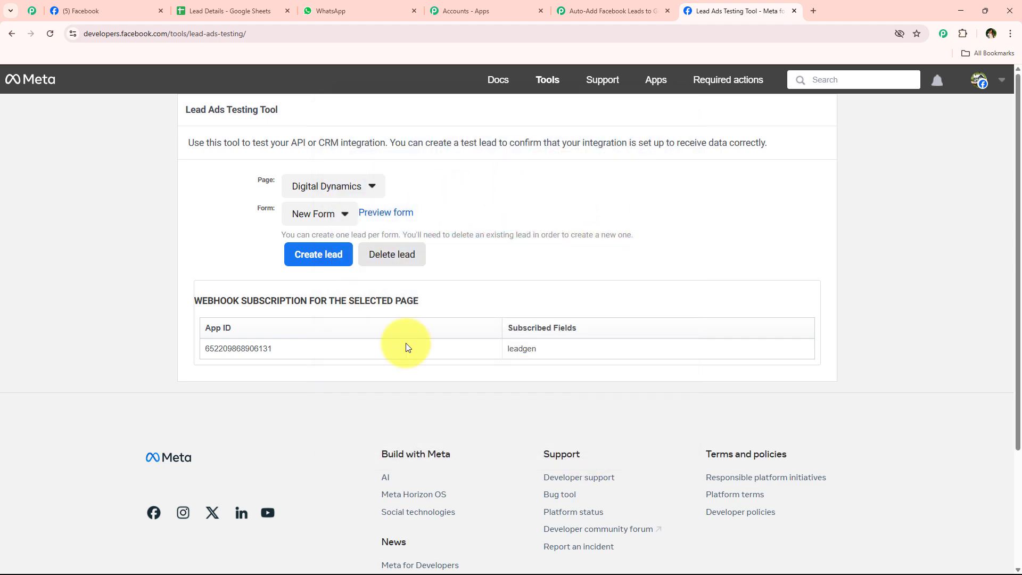
left_click(658, 10)
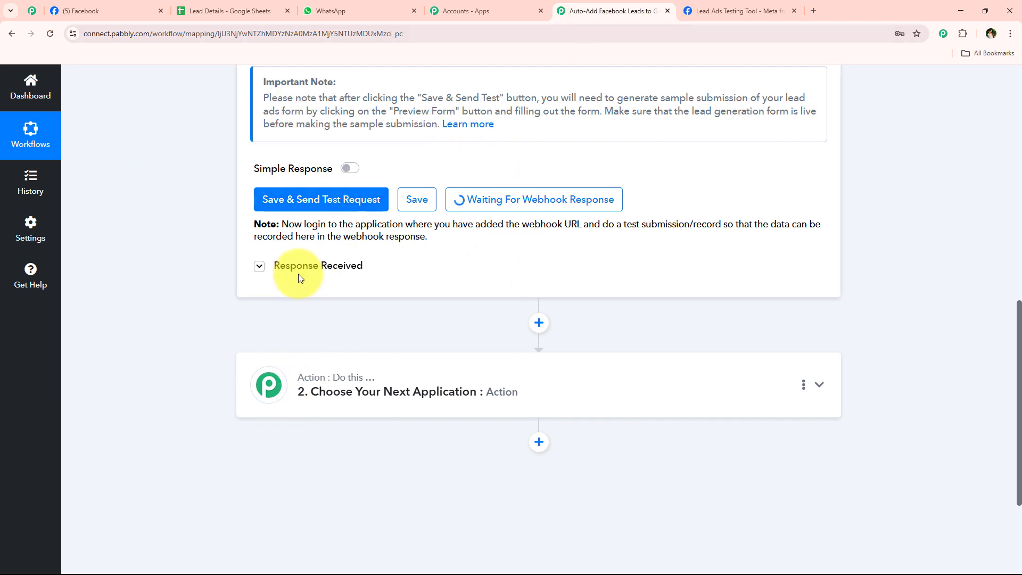
left_click(764, 5)
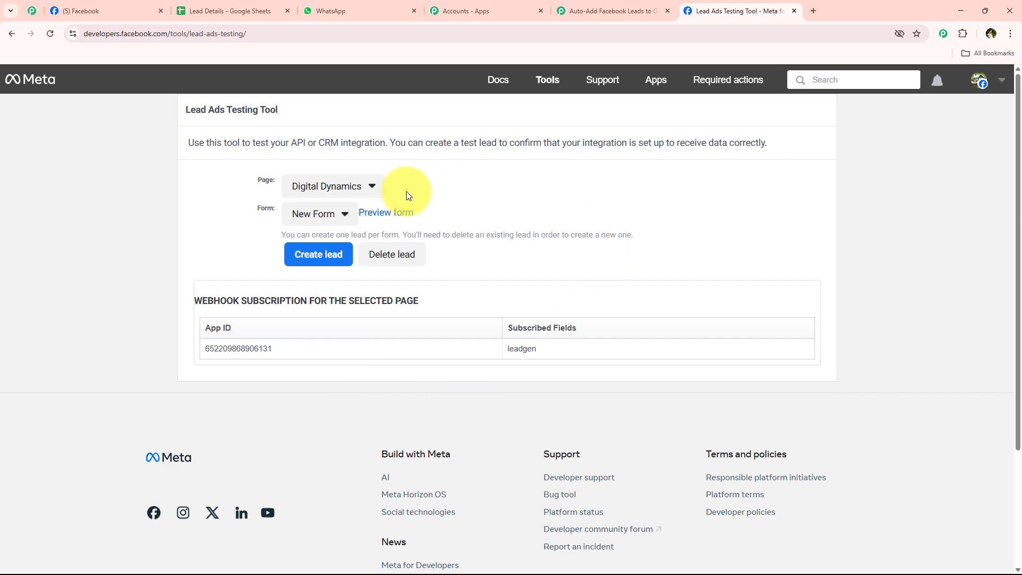
left_click(306, 220)
left_click(311, 235)
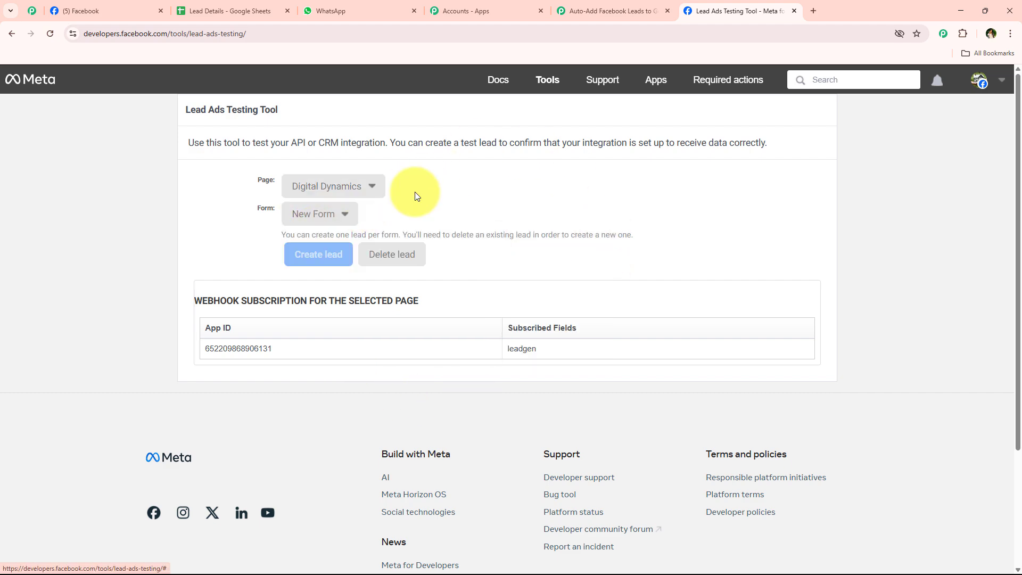
left_click(602, 4)
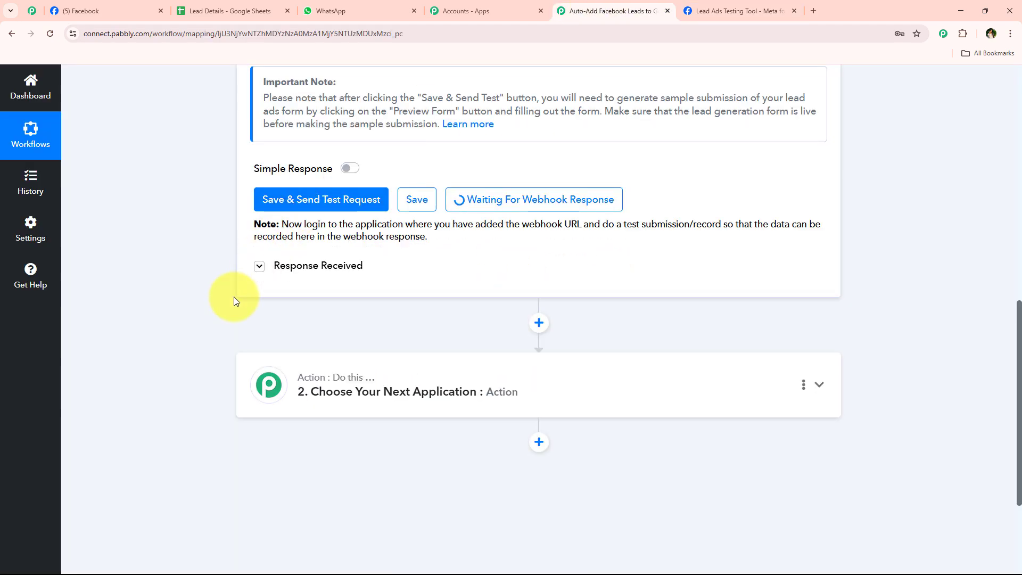
Scroll to the trigger's Response Received and review the captured first and last name values
scroll(235, 305, "up", 3)
scroll(218, 314, "up", 3)
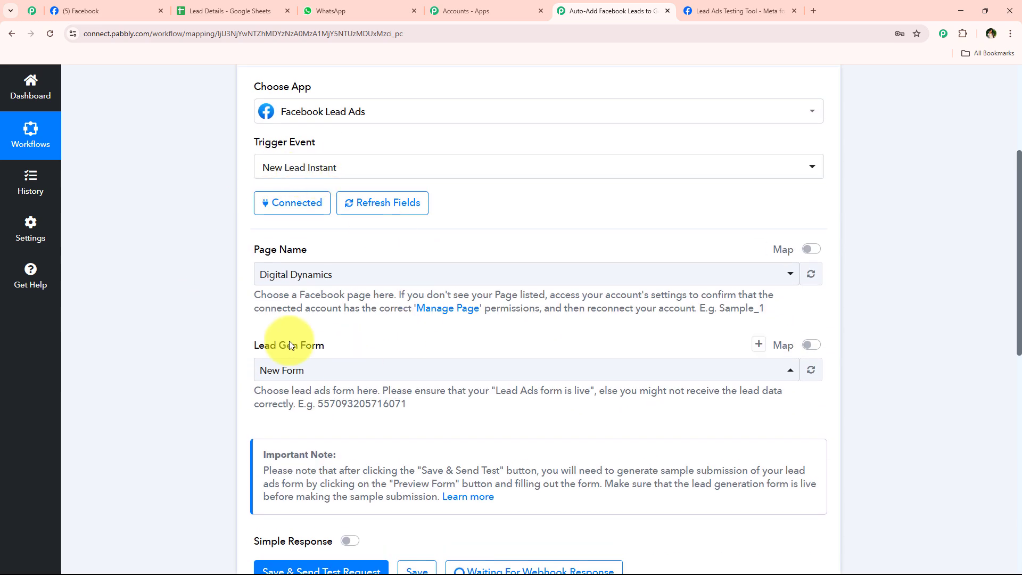
scroll(253, 260, "down", 6)
scroll(254, 265, "down", 1)
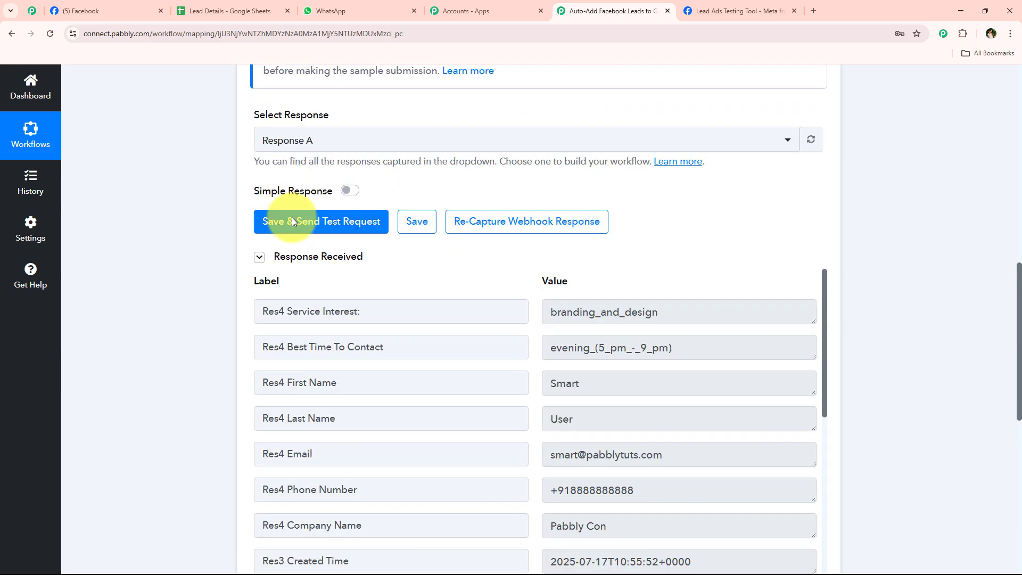
scroll(273, 307, "down", 1)
scroll(468, 379, "up", 2)
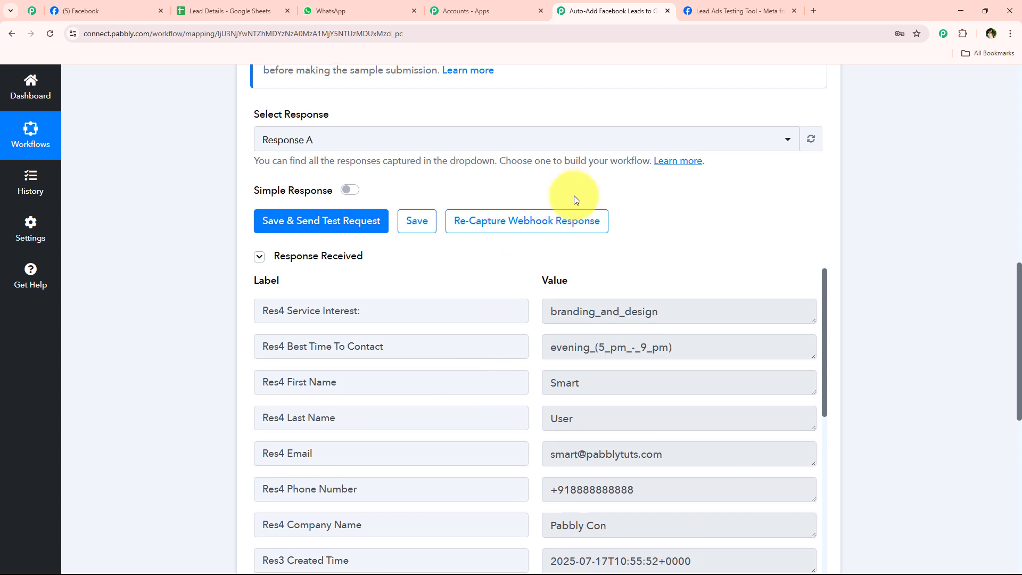
scroll(574, 198, "down", 2)
left_click_drag(604, 278, 514, 291)
key("Tab")
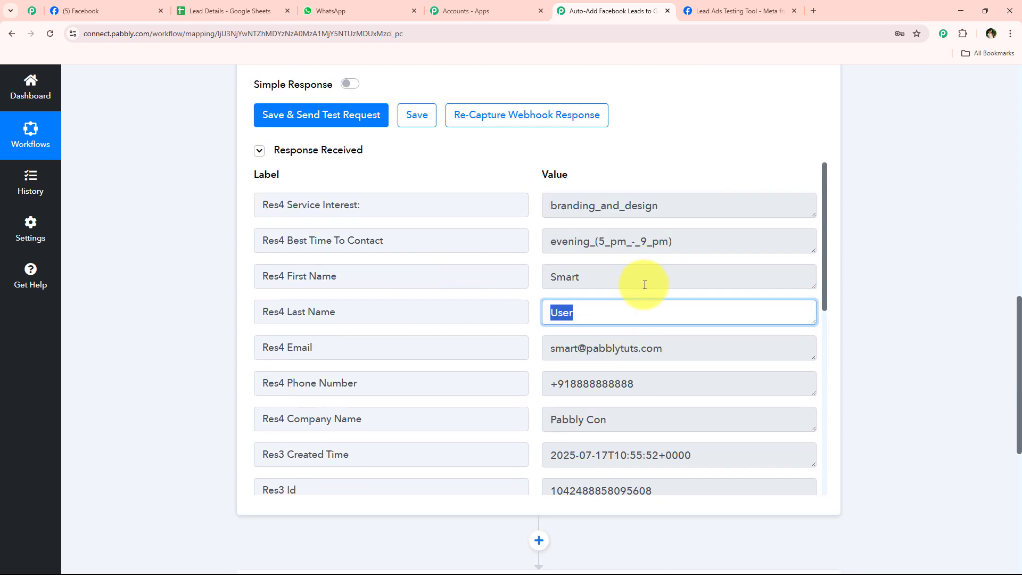
key("shift+Tab")
key("Tab")
Check the captured phone, e-mail, company, contact time and service interest, then collapse the trigger step
left_click_drag(708, 382, 423, 383)
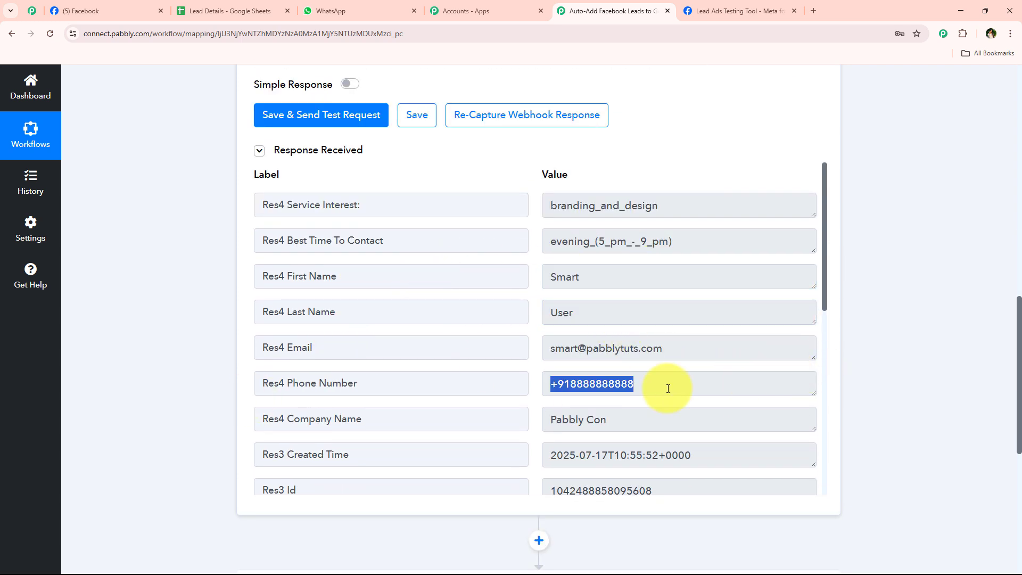
left_click_drag(734, 349, 495, 354)
left_click_drag(759, 412, 659, 278)
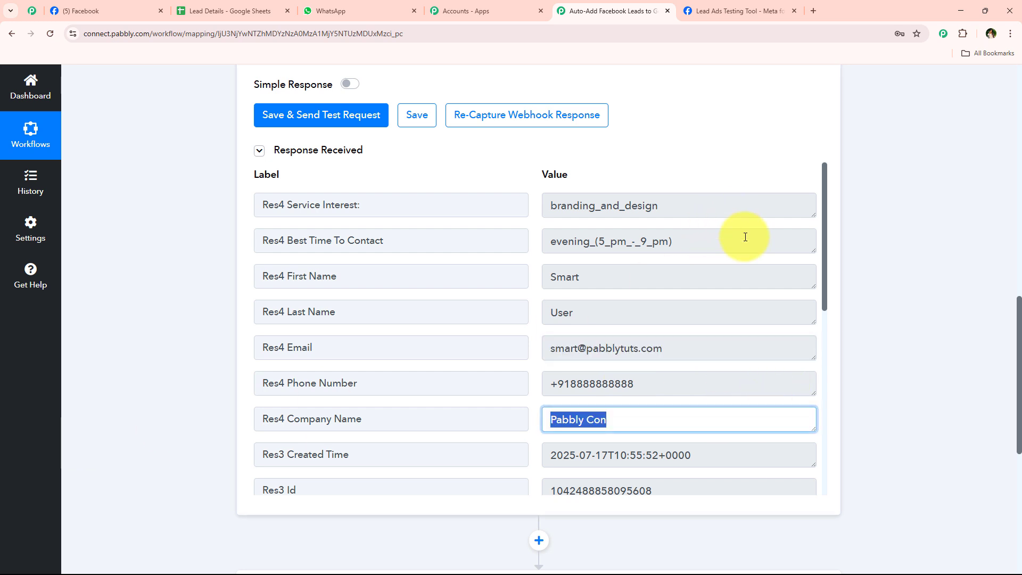
left_click_drag(743, 235, 66, 228)
left_click_drag(741, 208, 410, 201)
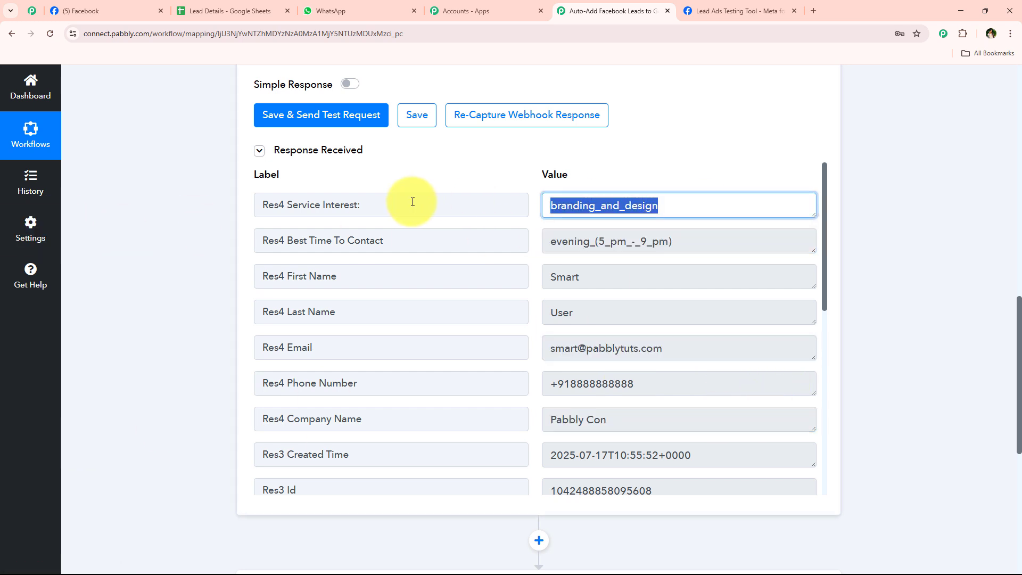
left_click(226, 250)
scroll(231, 356, "up", 15)
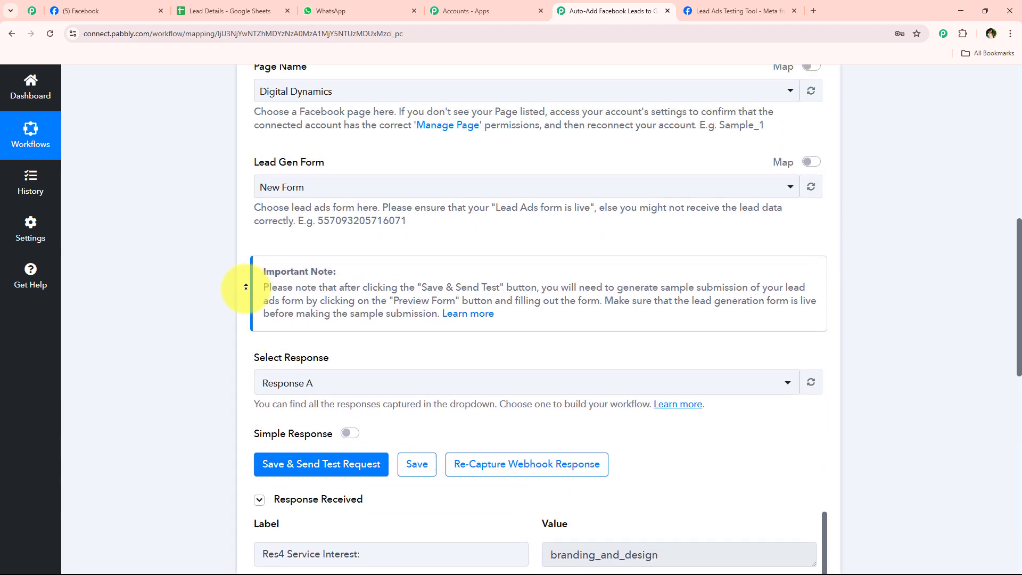
left_click(415, 251)
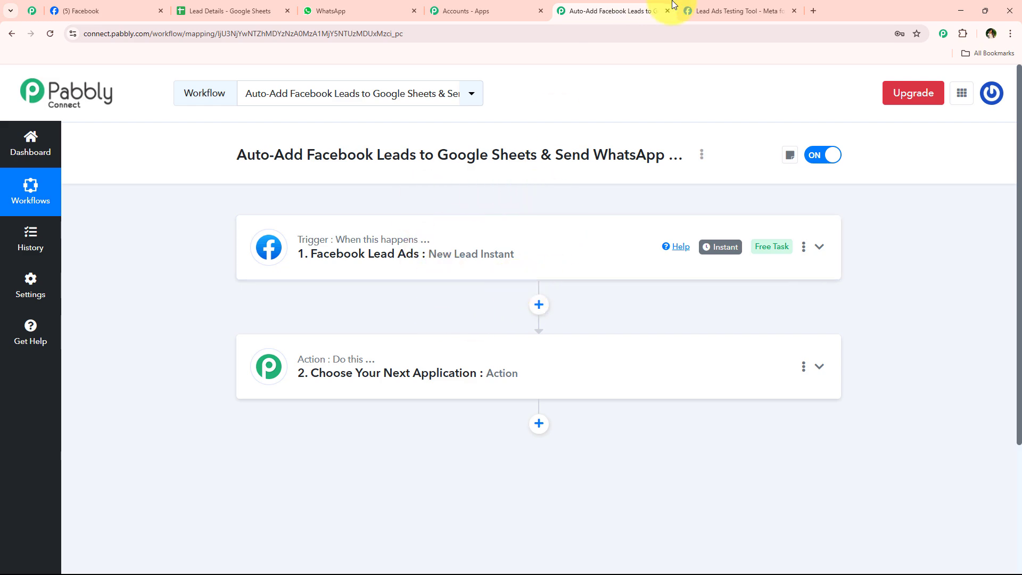
Expand the next action step and search its app list for 'she'
left_click(734, 11)
left_click(607, 10)
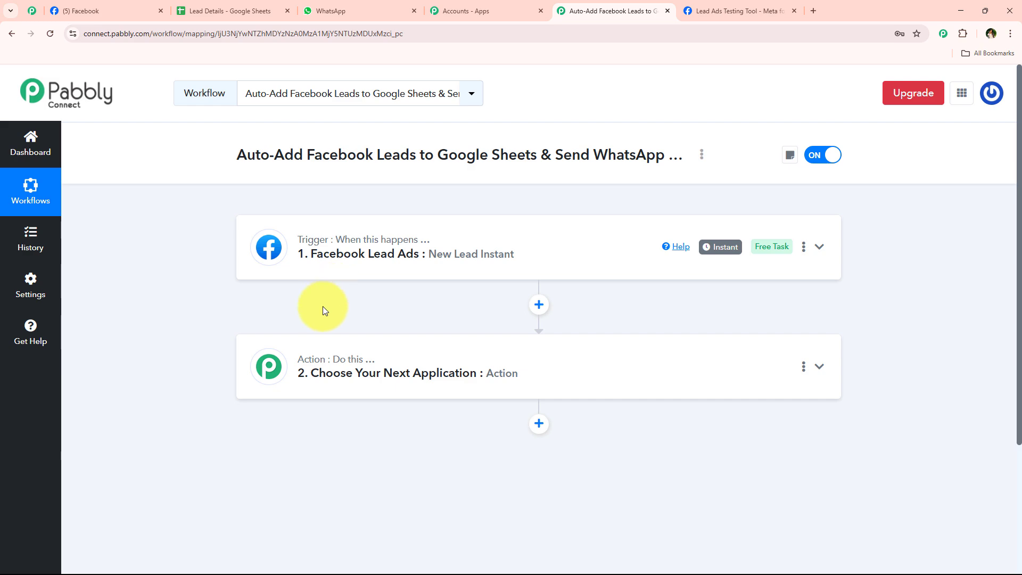
left_click(422, 367)
scroll(404, 330, "down", 3)
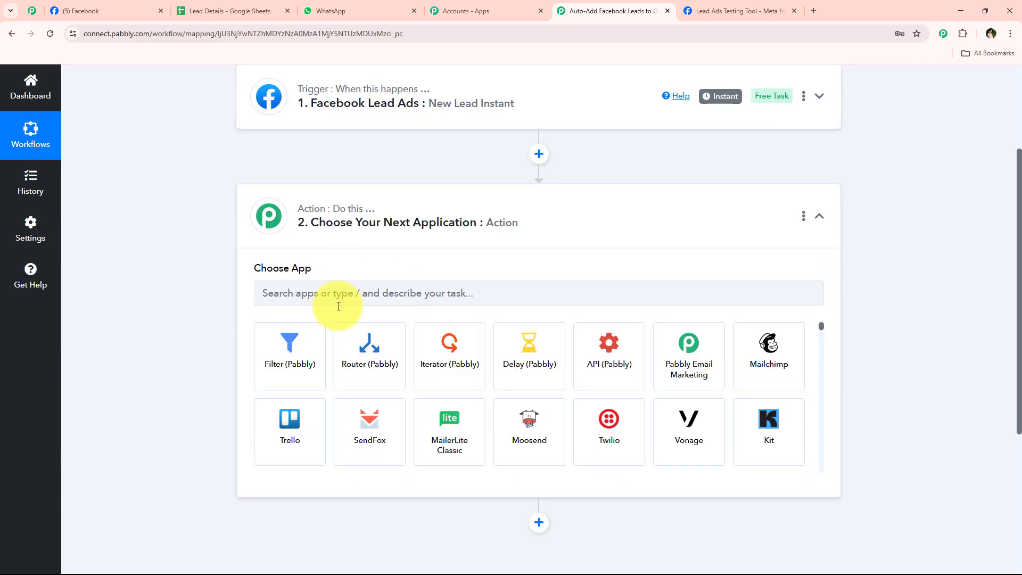
left_click(339, 306)
type("she")
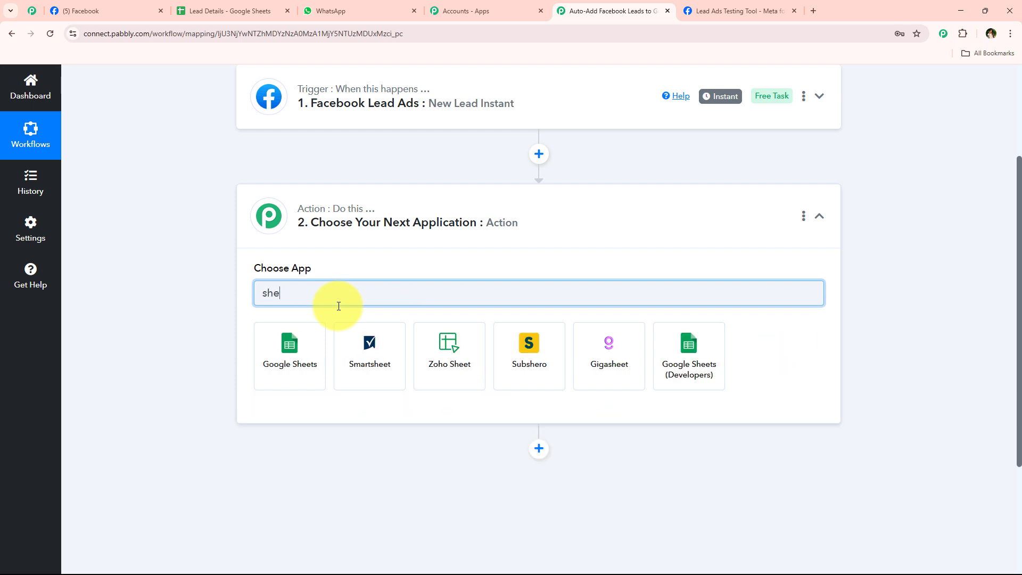
Choose Google Sheets with the Add New Row action event and start connecting an account
left_click(305, 339)
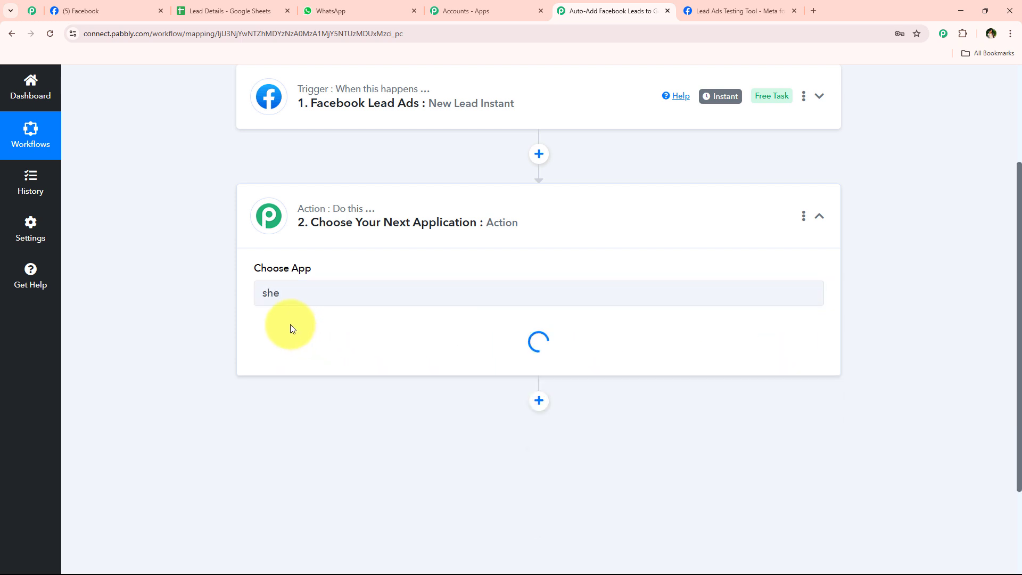
left_click(293, 345)
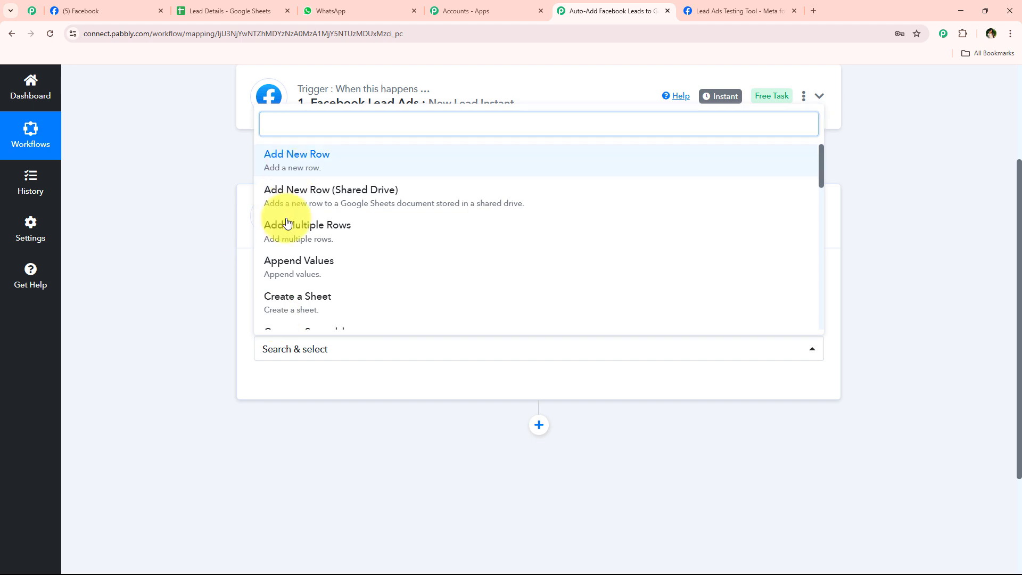
left_click(296, 158)
left_click(290, 384)
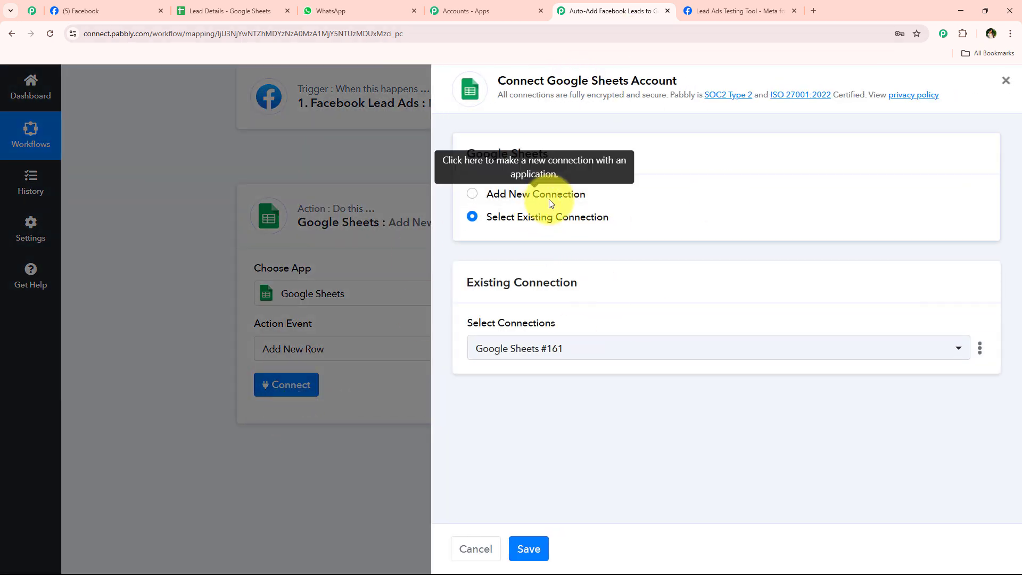
Connect the Google Sheets step through the existing Google Sheets #161 connection and save it
left_click(526, 194)
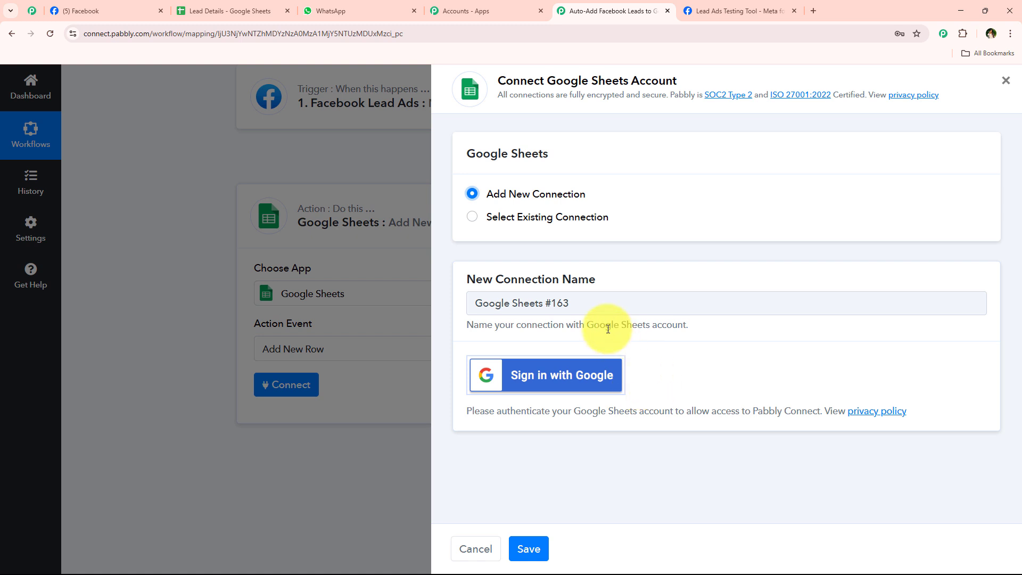
left_click(481, 217)
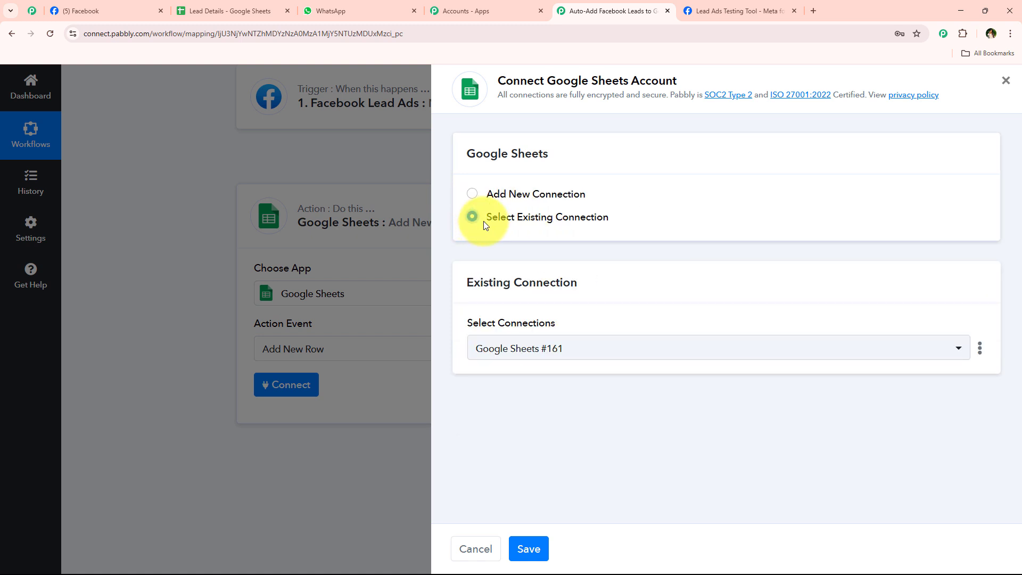
left_click_drag(485, 220, 658, 228)
left_click(643, 228)
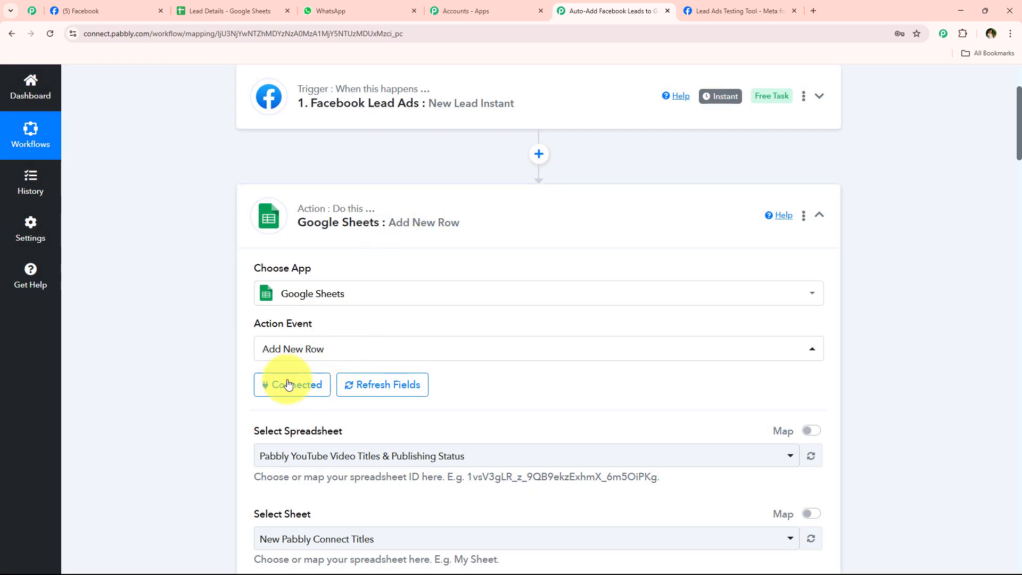
Choose the Lead Details spreadsheet and its Sheet1 as the row target
scroll(298, 287, "down", 4)
left_click(267, 246)
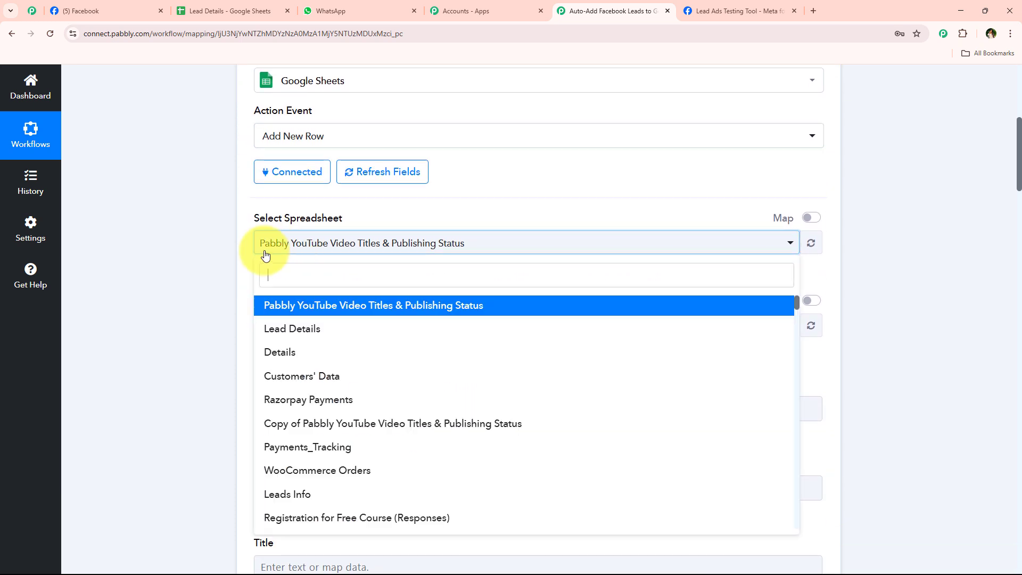
left_click(343, 335)
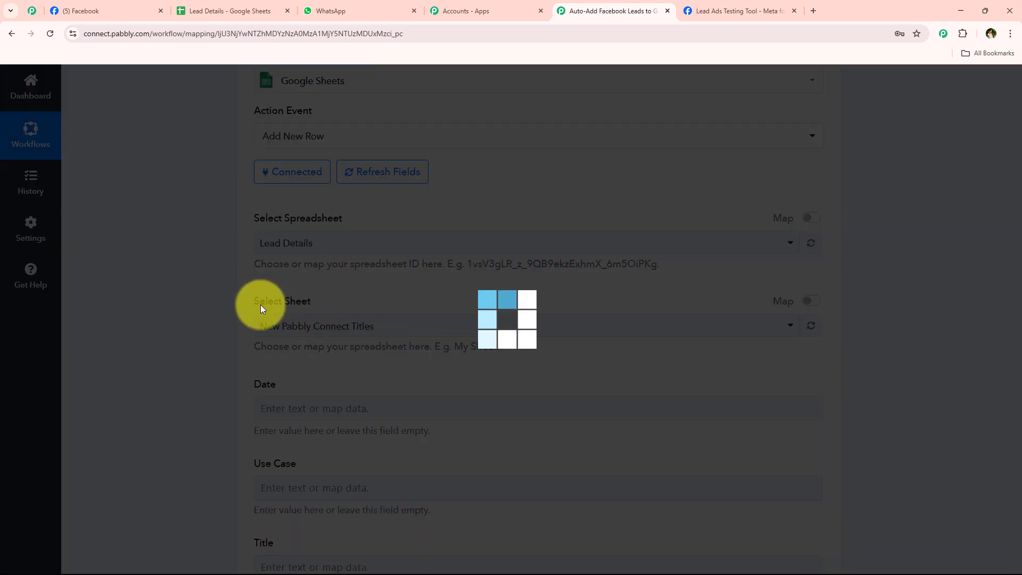
left_click(206, 19)
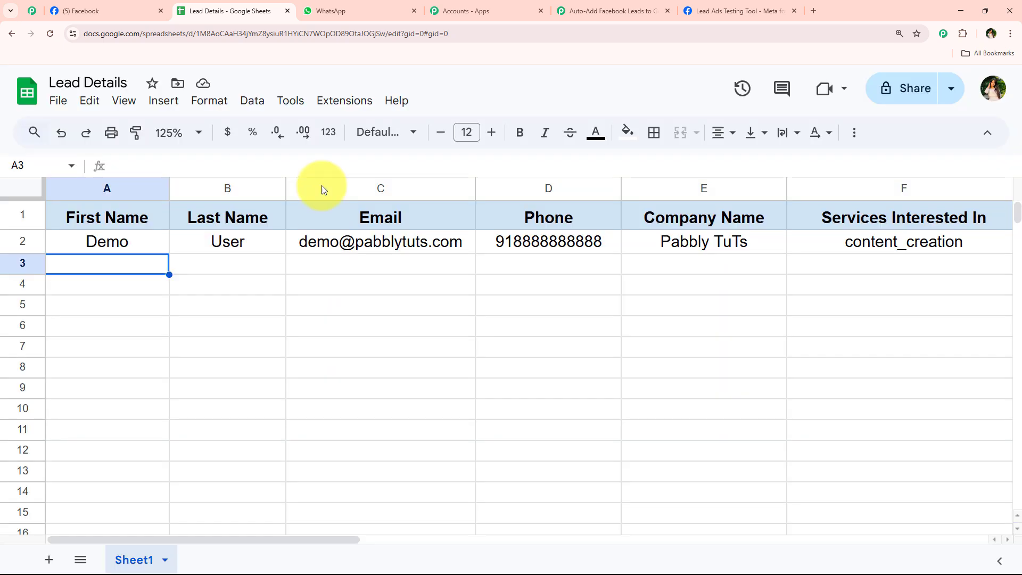
left_click(582, 9)
left_click(296, 327)
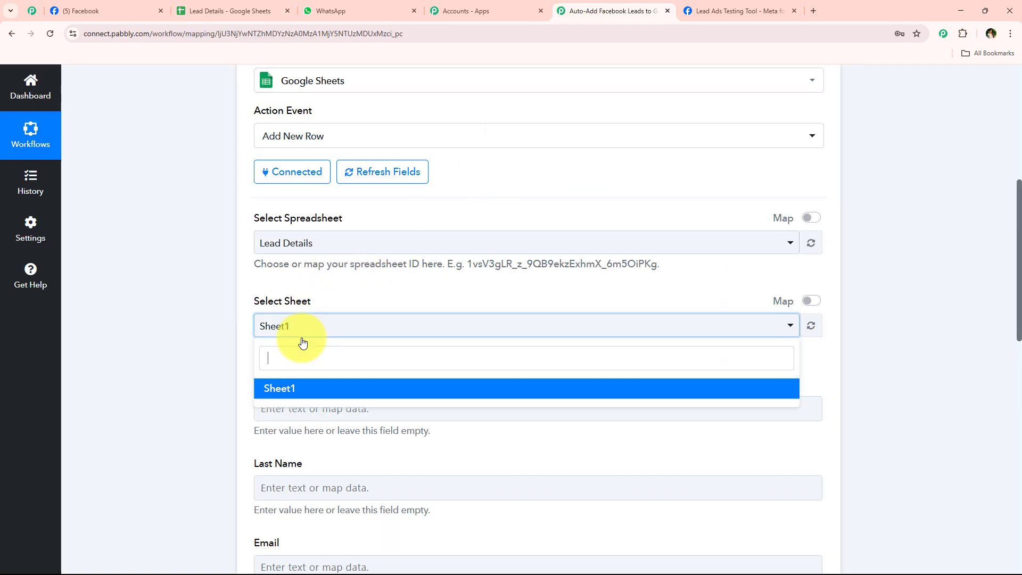
left_click(287, 388)
scroll(346, 359, "down", 4)
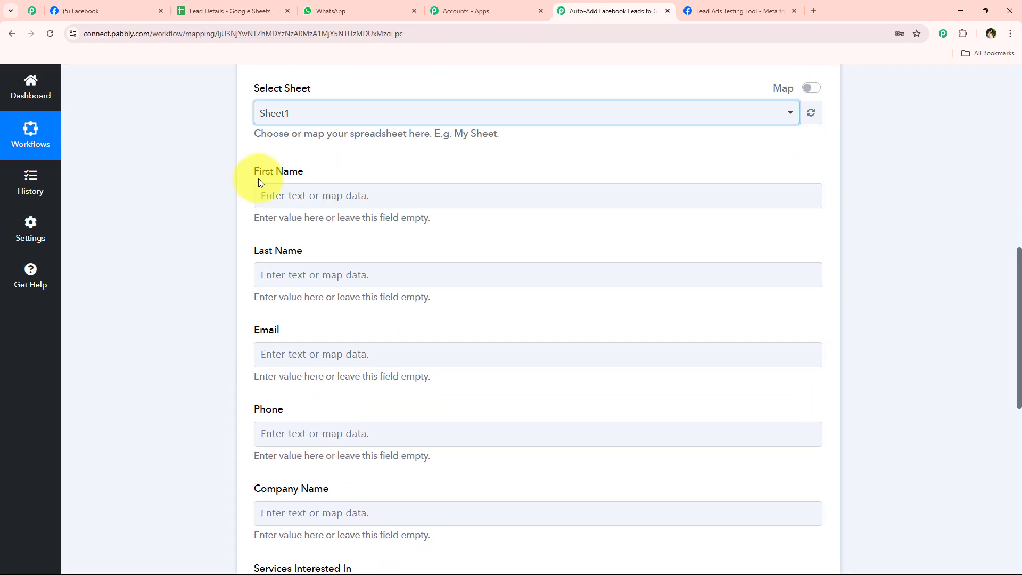
triple_click(257, 173)
triple_click(309, 330)
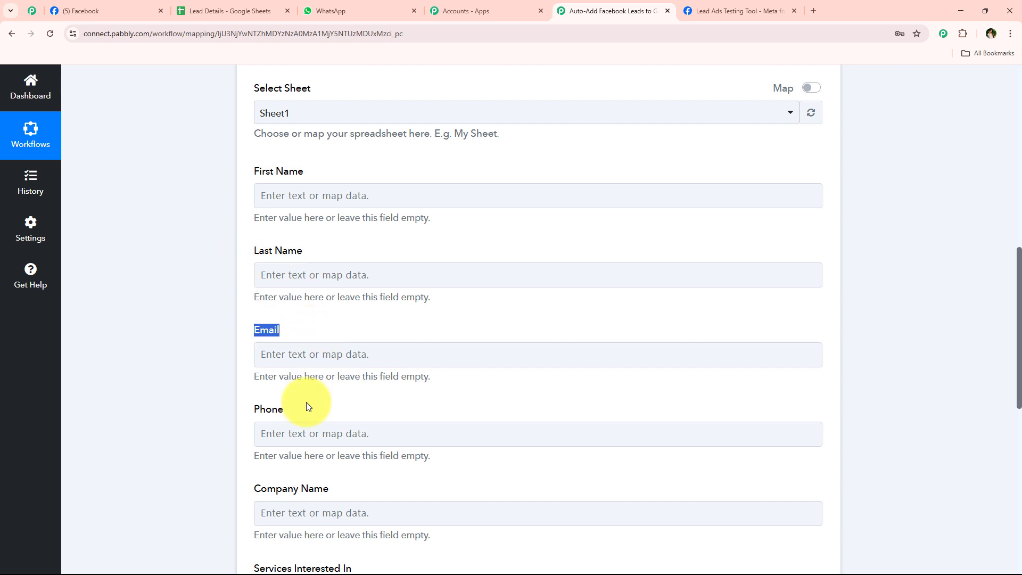
Map the Facebook lead's first name into the First Name column
left_click(308, 201)
left_click(351, 249)
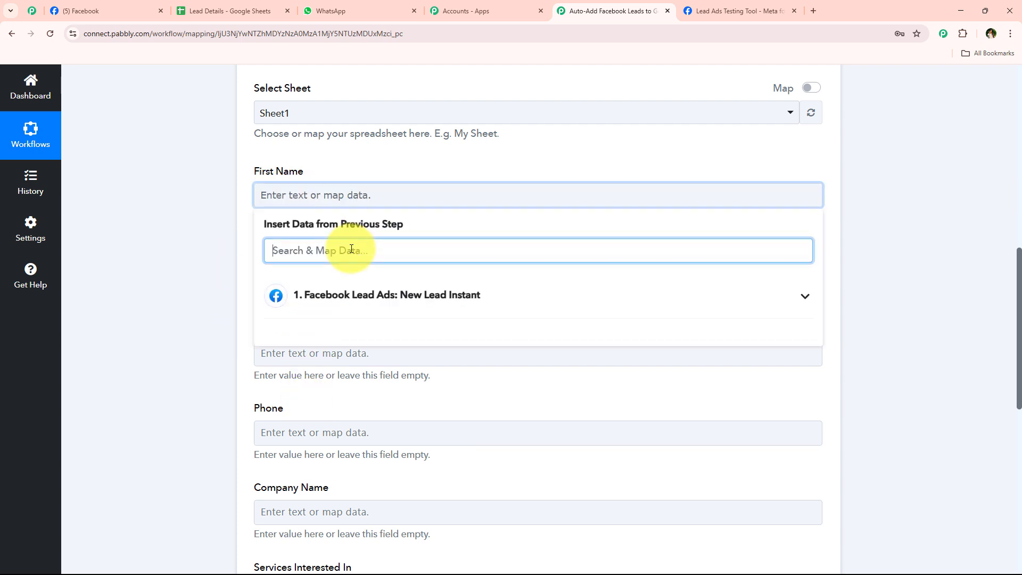
type("fi")
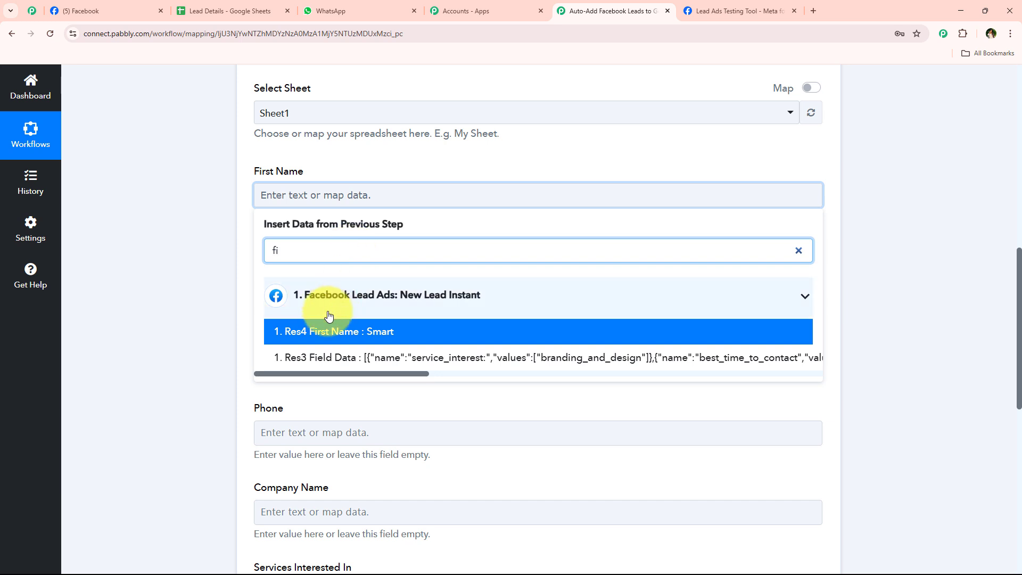
triple_click(307, 249)
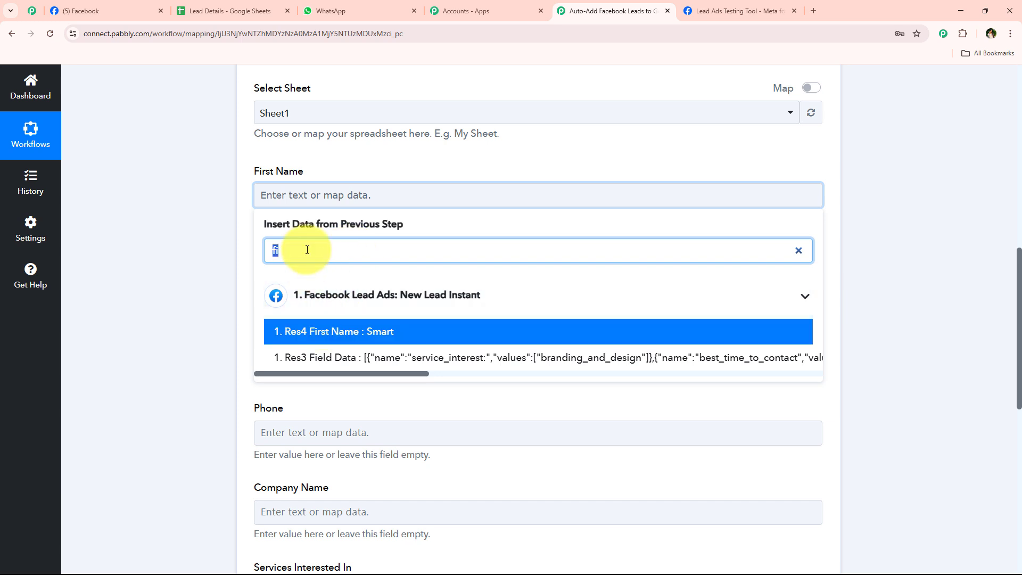
key("BackSpace")
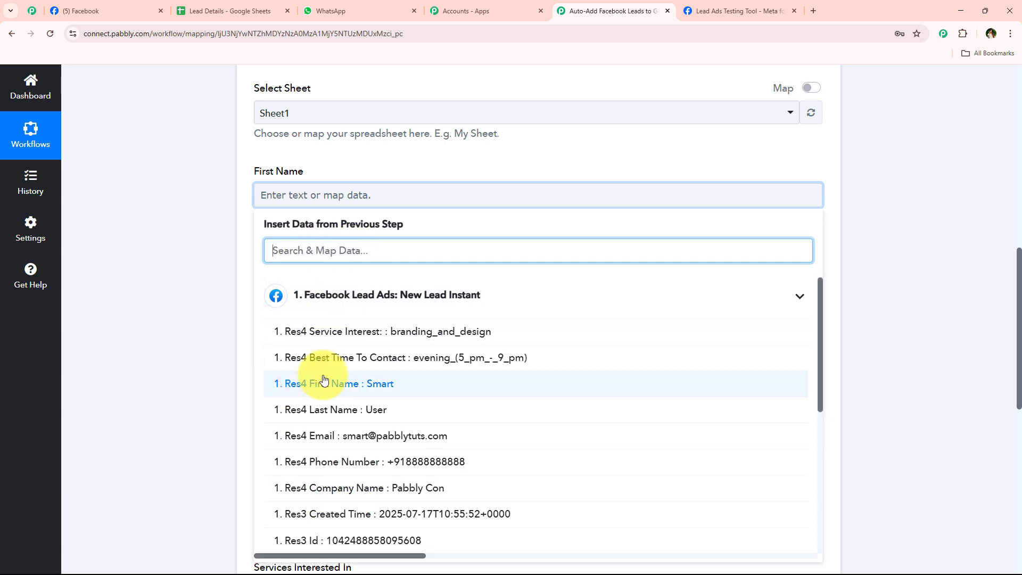
left_click(322, 383)
key("BackSpace")
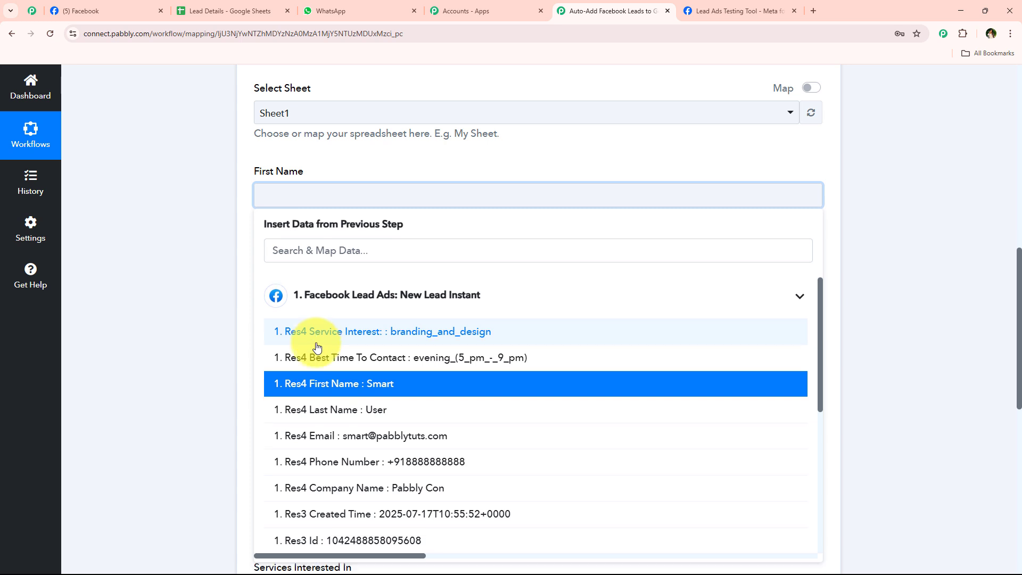
left_click(245, 267)
left_click(304, 193)
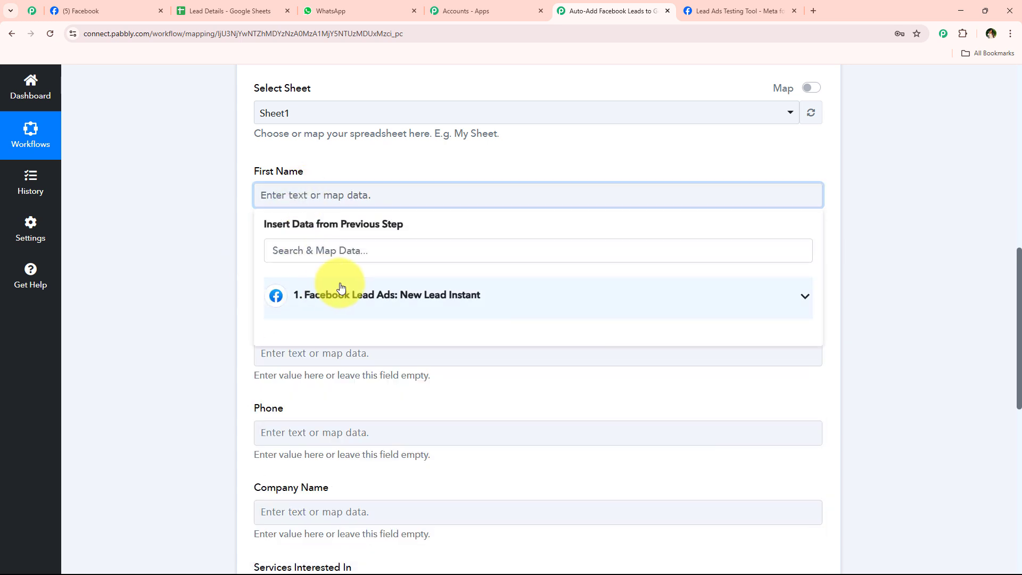
left_click(400, 313)
left_click(346, 386)
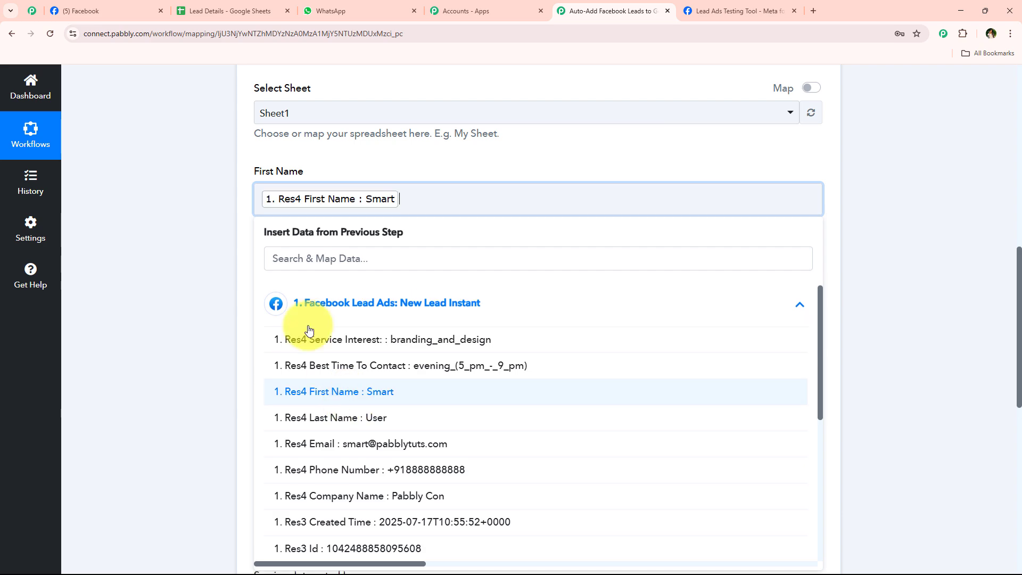
Map the lead's last name, email and phone into Last Name, Email and Phone
left_click(305, 278)
scroll(333, 305, "down", 1)
left_click(336, 318)
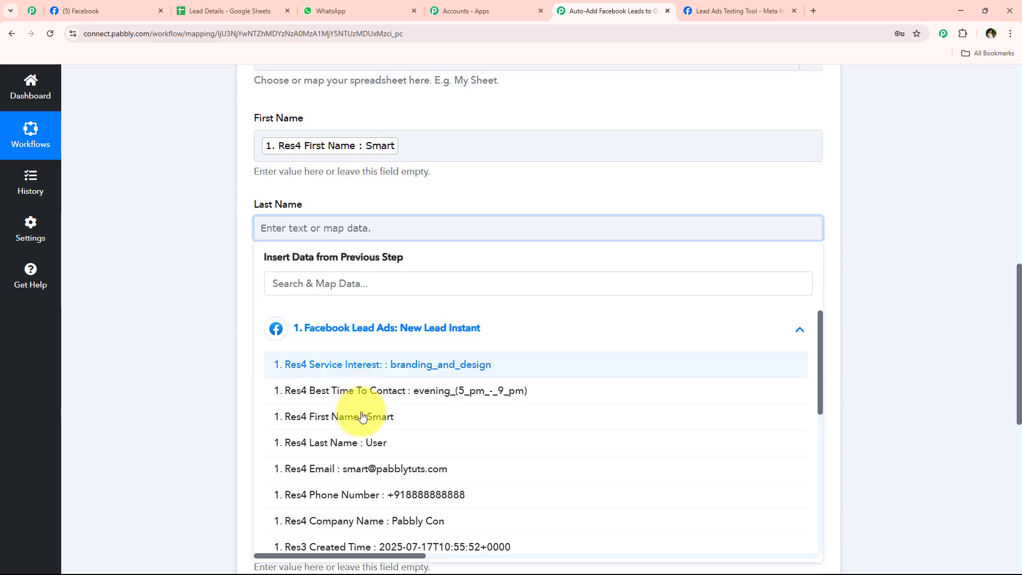
left_click(340, 443)
left_click(247, 278)
scroll(352, 193, "down", 3)
left_click(342, 155)
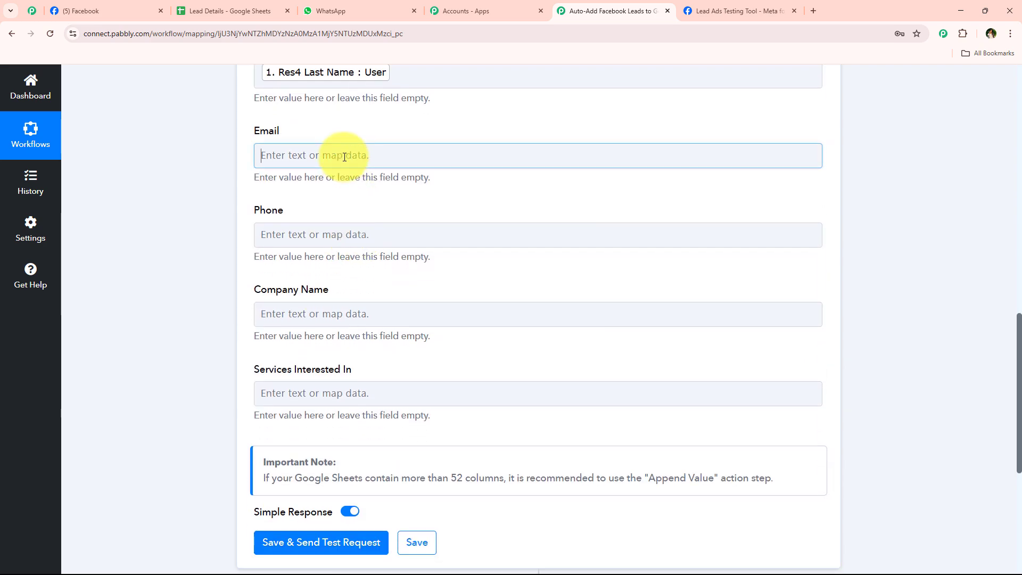
left_click(339, 254)
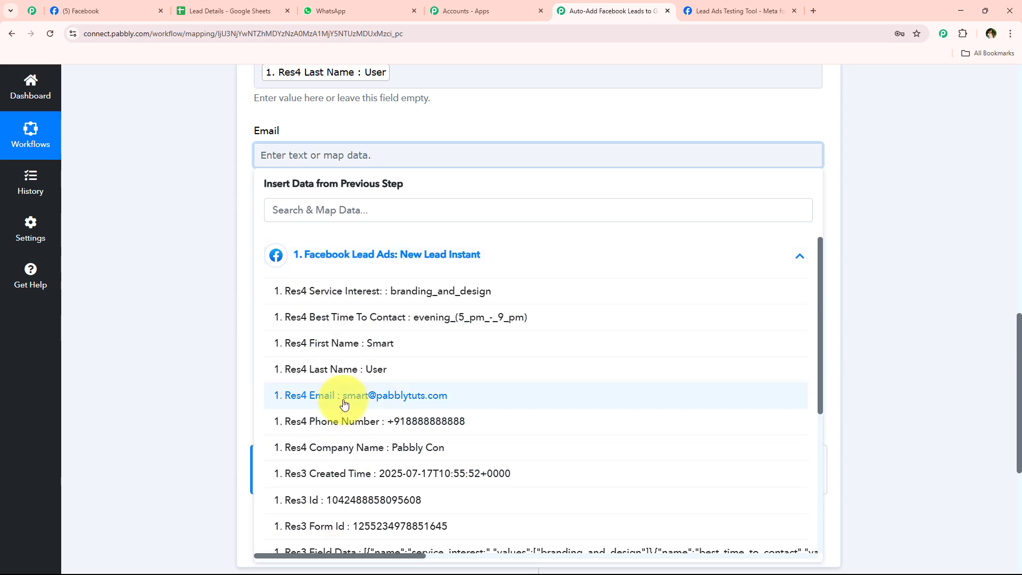
left_click(287, 396)
left_click(269, 240)
left_click(305, 332)
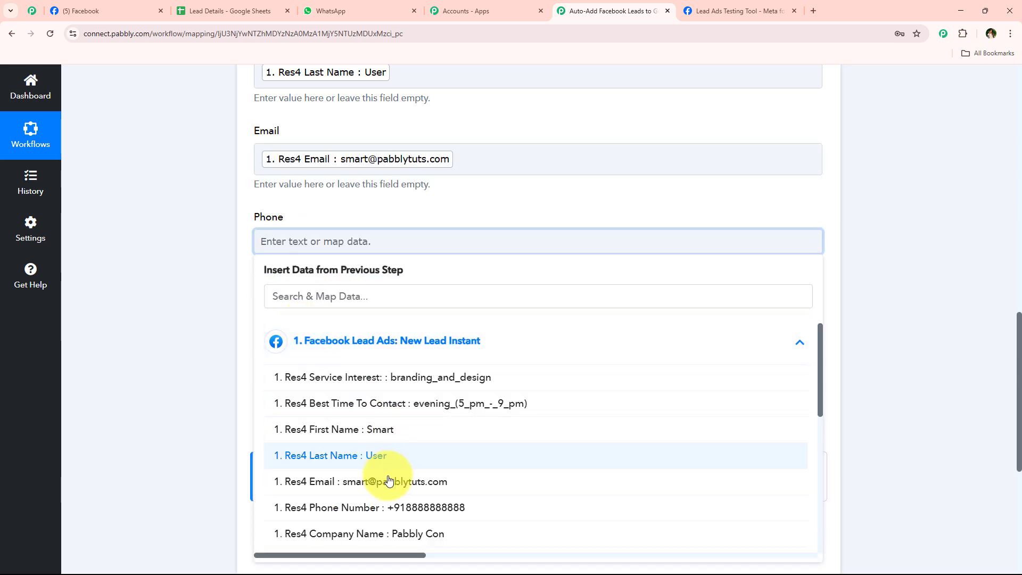
left_click(367, 566)
left_click(232, 283)
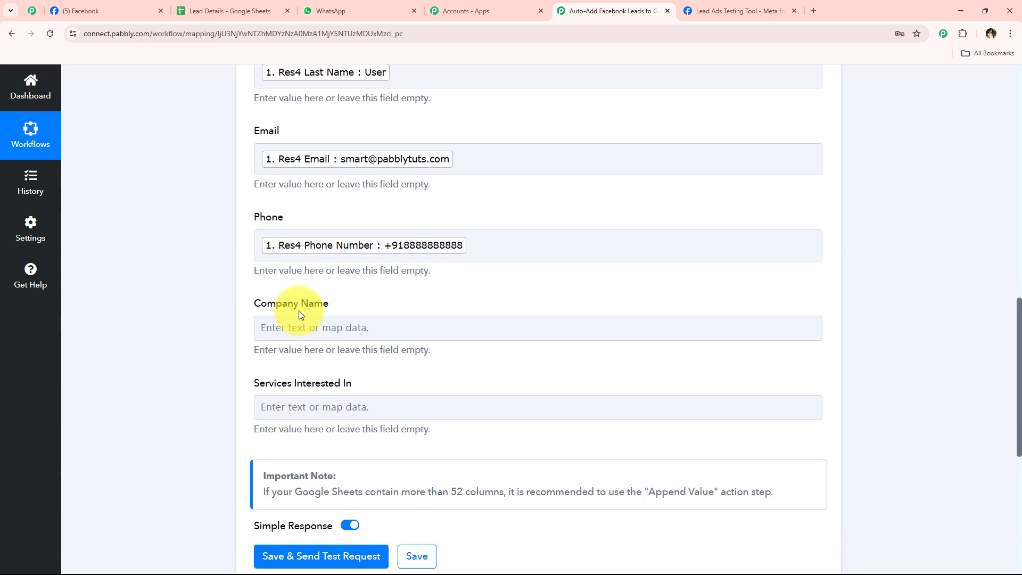
Map the lead's company name into the Company Name column
scroll(301, 312, "down", 2)
left_click(313, 220)
left_click(378, 343)
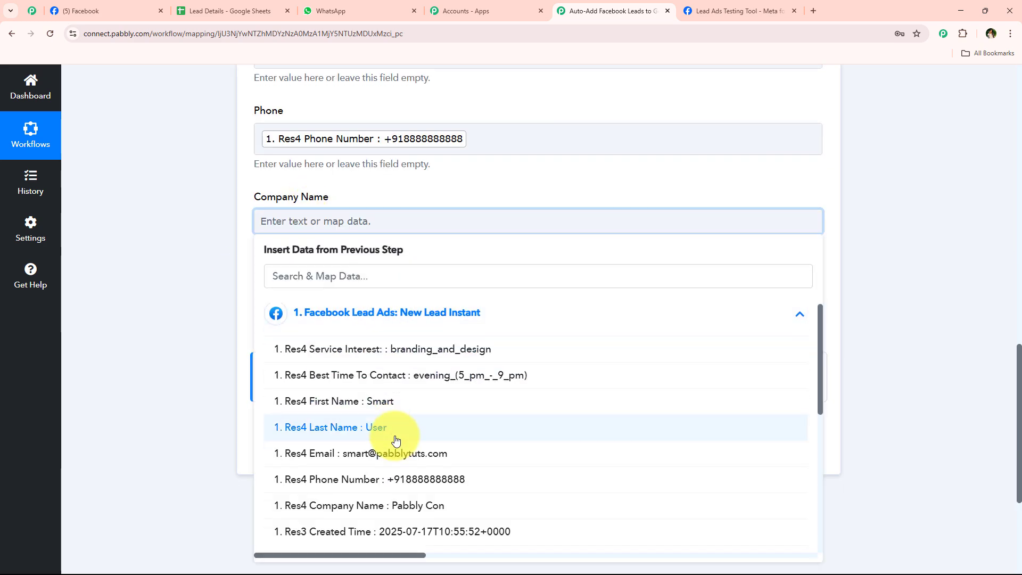
scroll(392, 426, "down", 3)
left_click(393, 416)
left_click(205, 334)
scroll(205, 308, "up", 3)
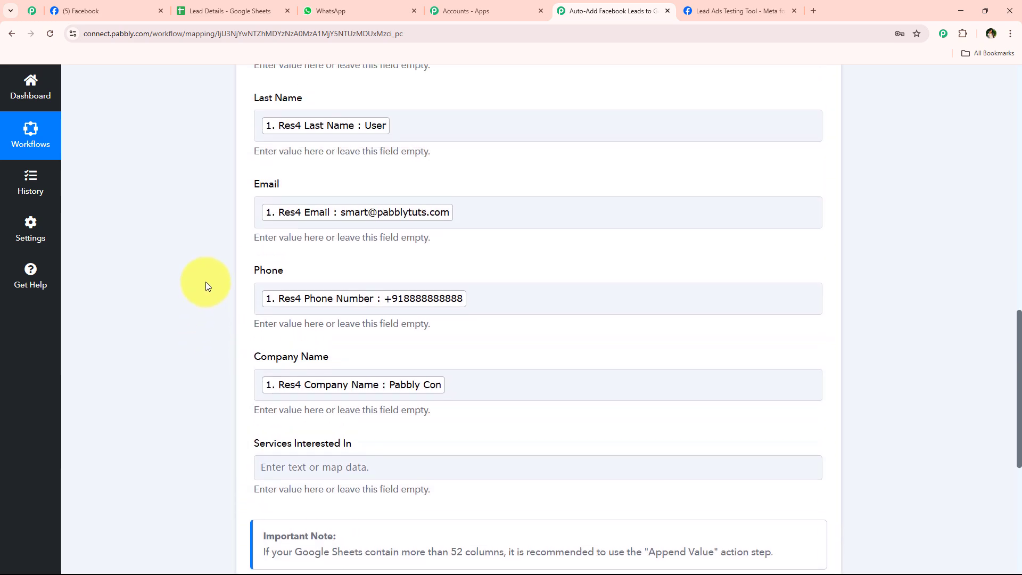
scroll(359, 197, "up", 2)
scroll(351, 197, "down", 2)
scroll(351, 197, "down", 5)
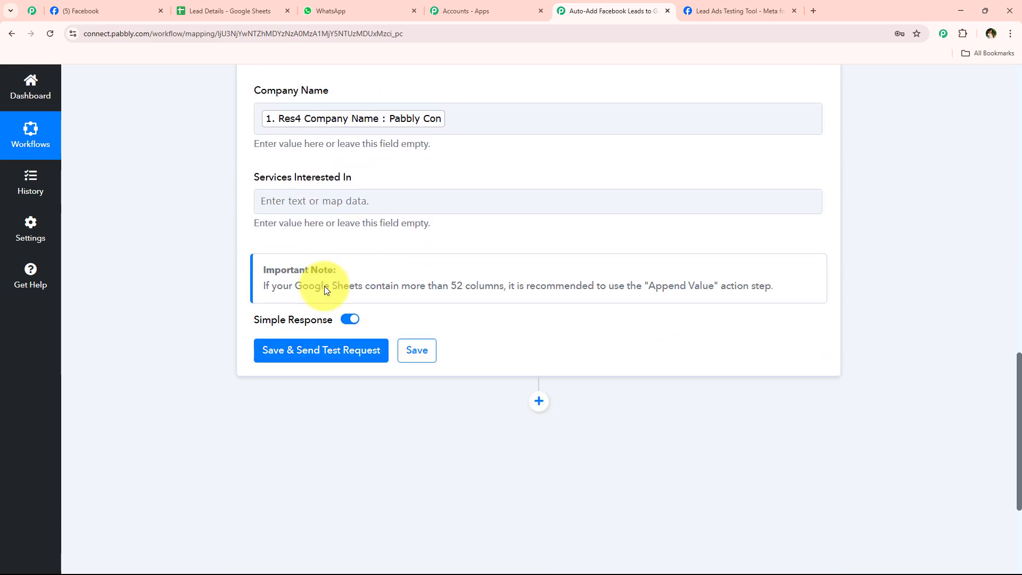
Map the lead's service interest into the Services Interested In column
left_click(294, 201)
left_click(355, 312)
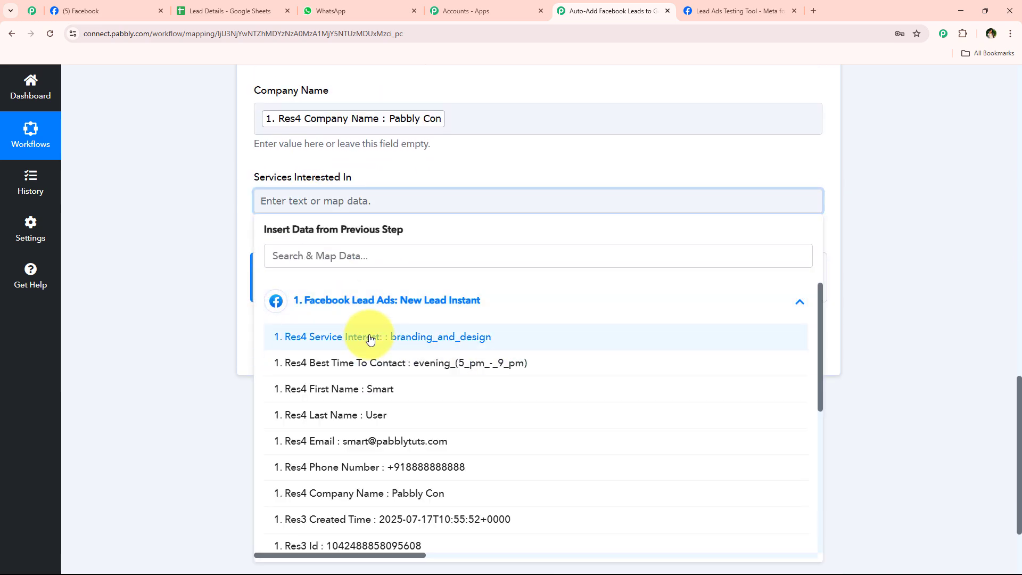
left_click(365, 335)
left_click(226, 247)
scroll(219, 264, "up", 2)
scroll(219, 255, "down", 2)
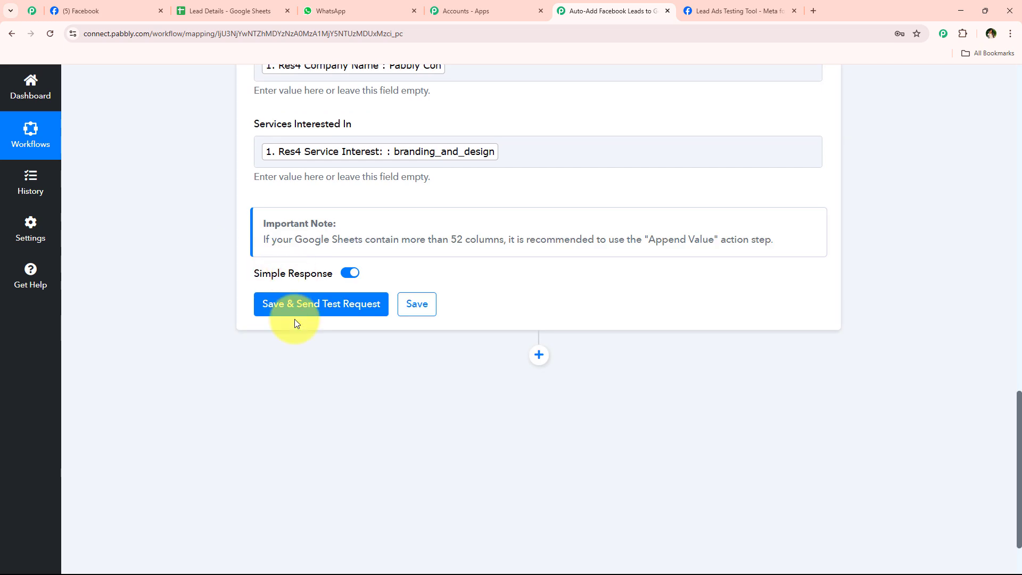
Save and send a test request, which adds row Sheet1!A3:F3
left_click(298, 305)
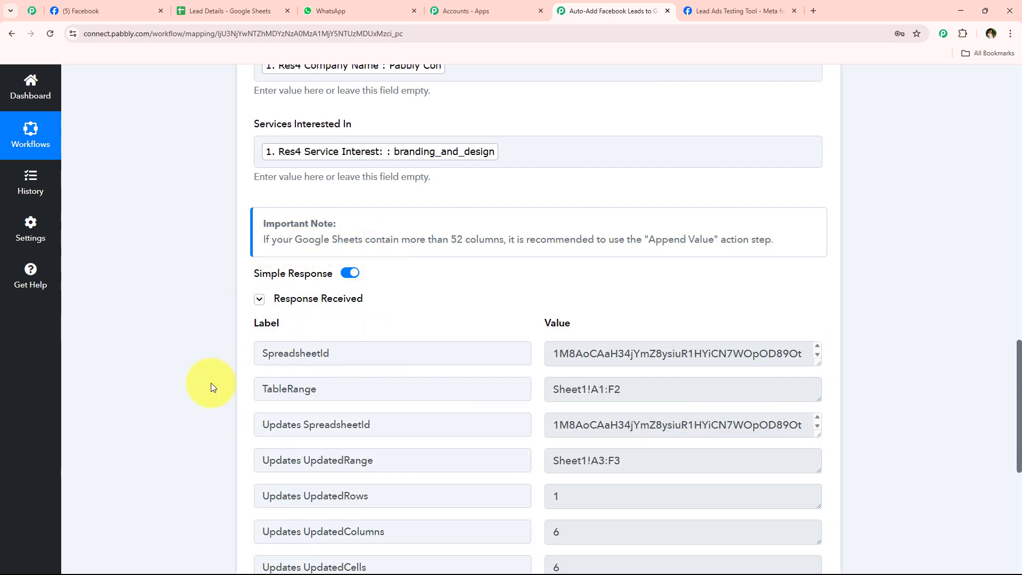
scroll(211, 382, "up", 15)
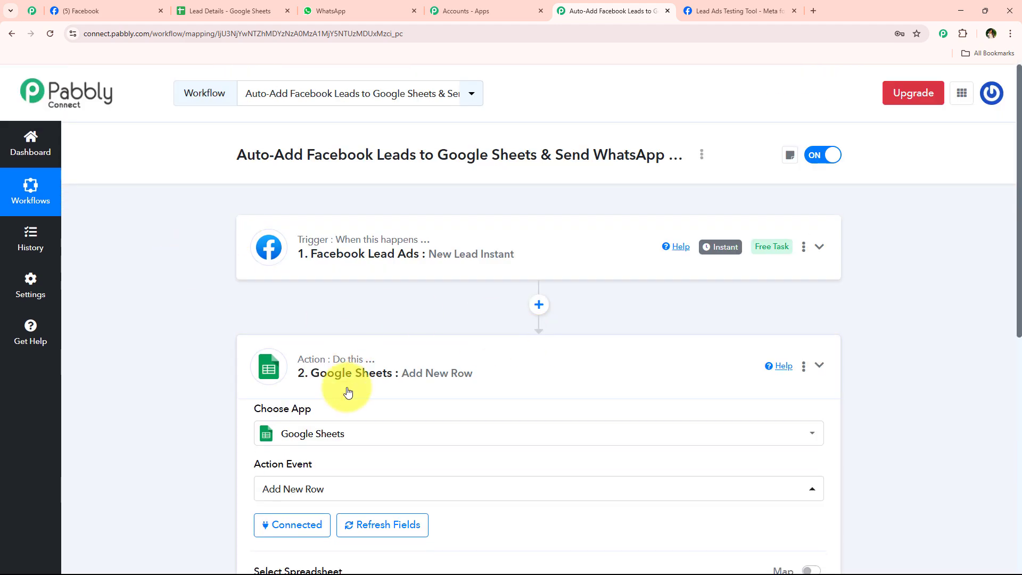
left_click(348, 392)
In the Lead Details sheet, highlight the Smart lead's new row 3 across columns A to F
left_click(245, 10)
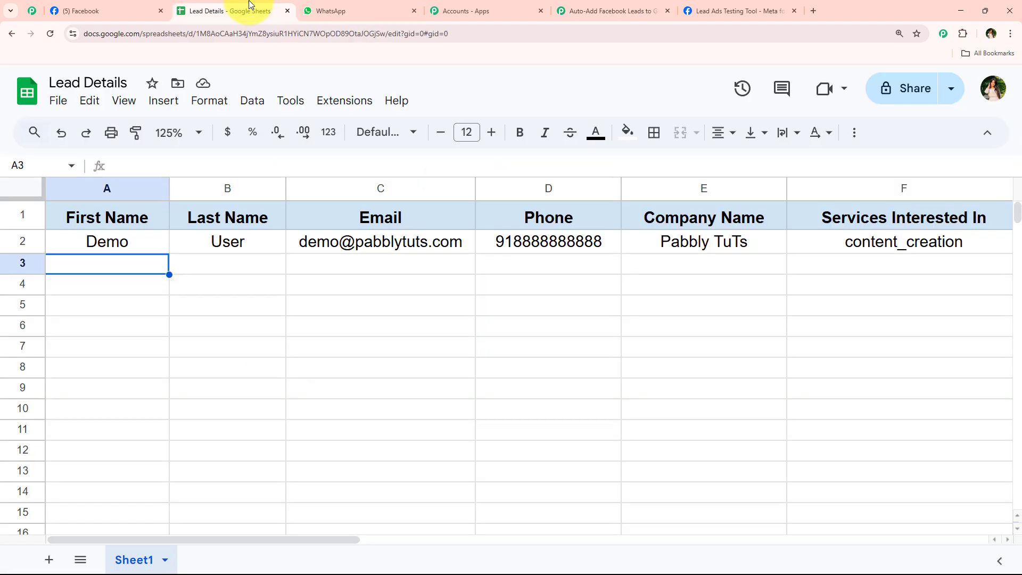
left_click(212, 367)
left_click_drag(127, 265, 692, 288)
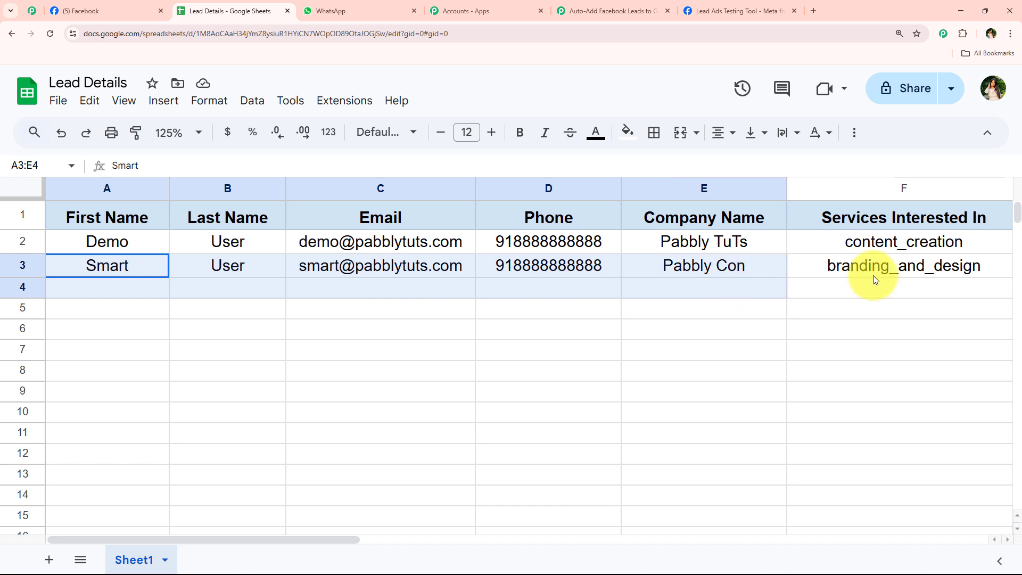
left_click_drag(872, 276, 872, 266)
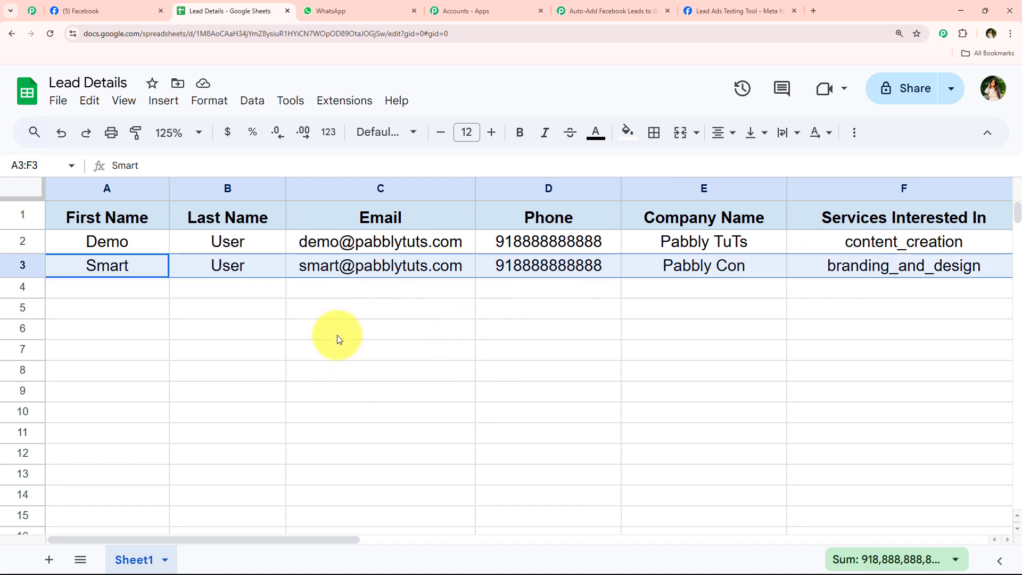
left_click_drag(112, 266, 222, 270)
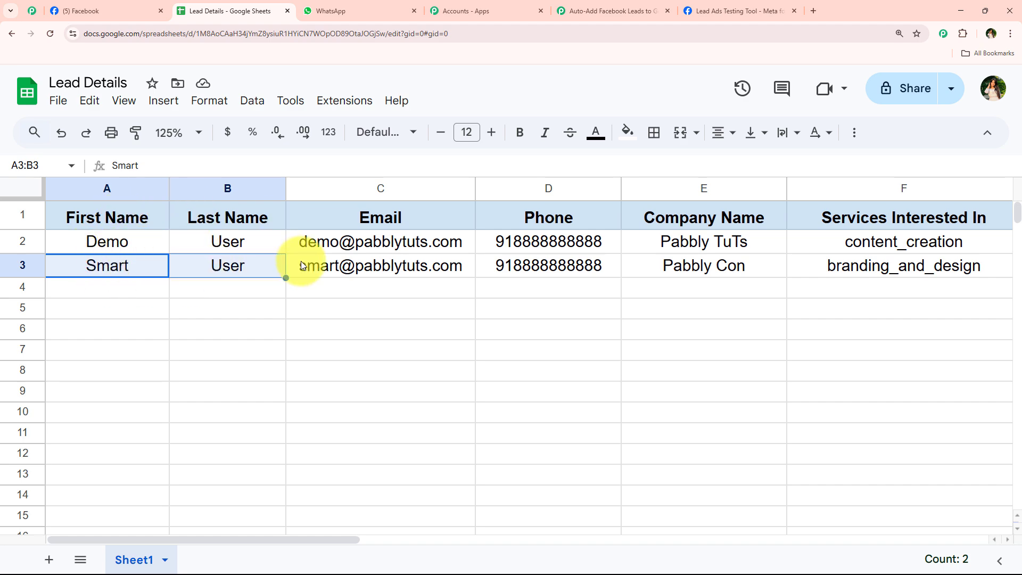
left_click(575, 11)
Add a WhatsApp Cloud API step after Google Sheets using the Send Template Message (New) event
left_click(538, 425)
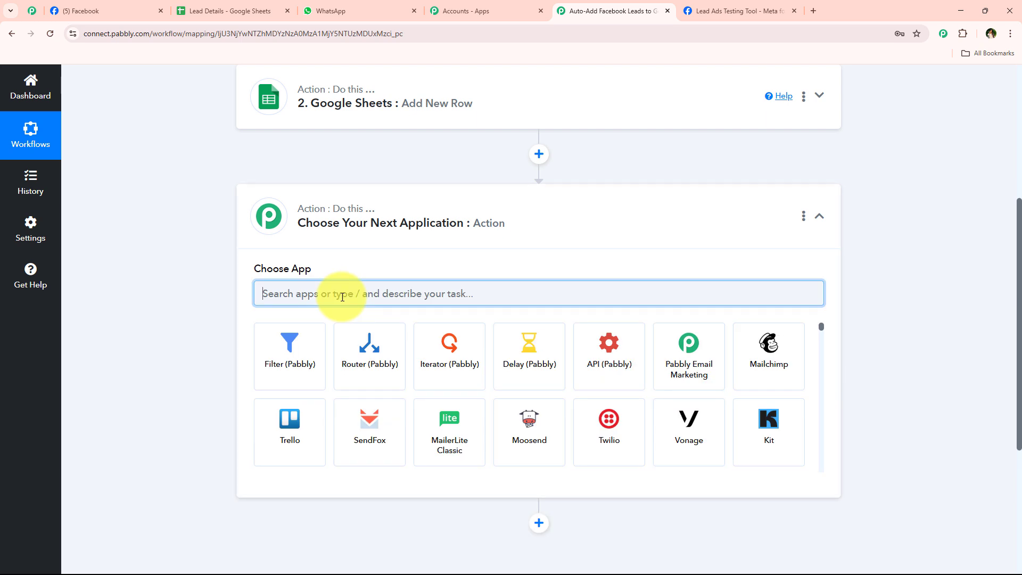
type("Whats")
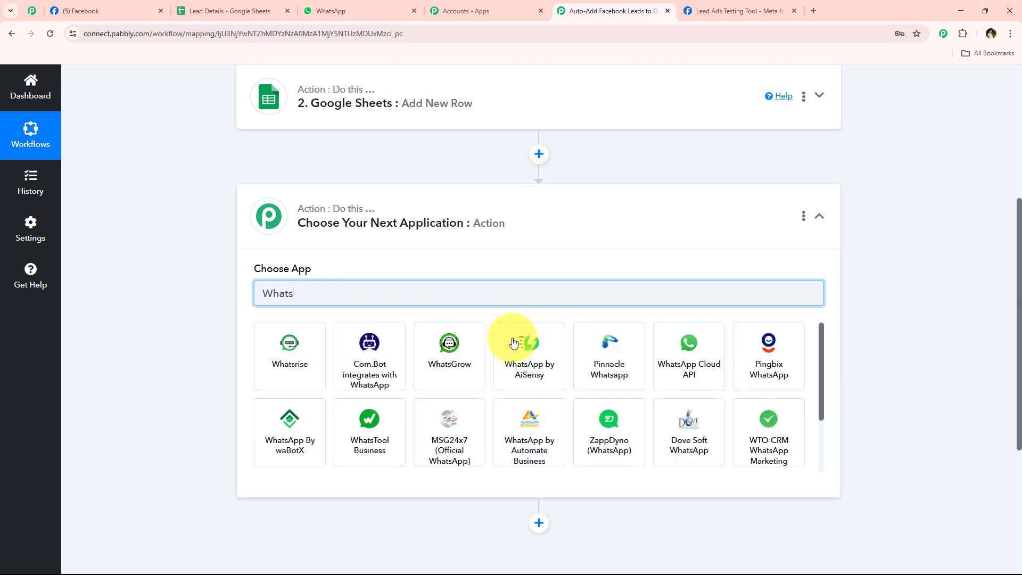
left_click(675, 370)
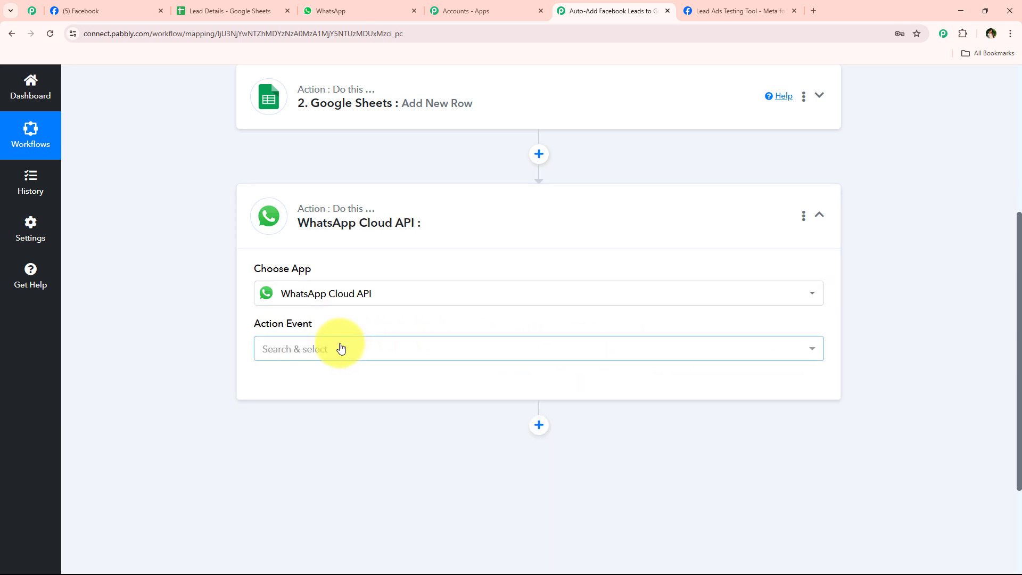
left_click(340, 346)
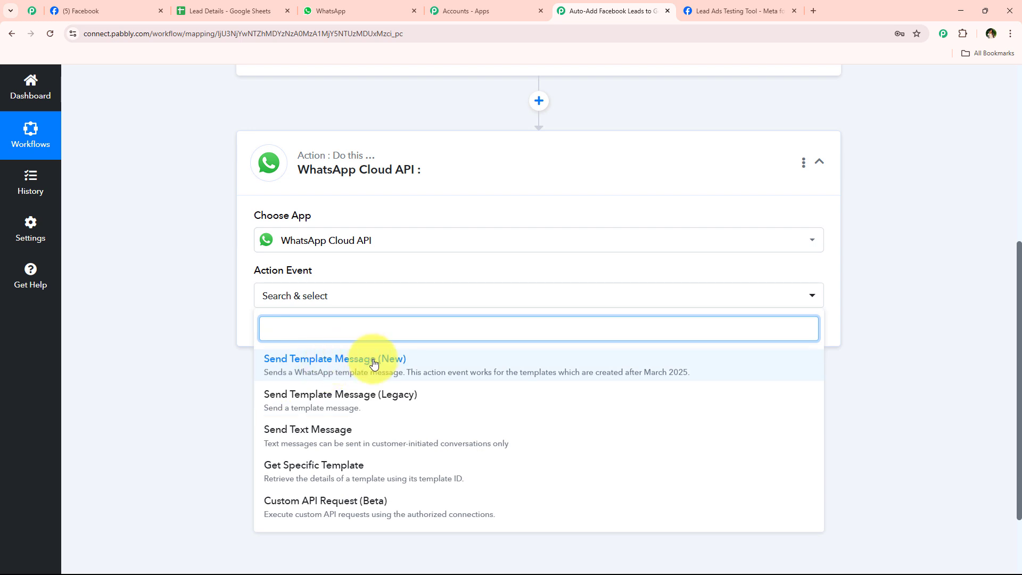
left_click(426, 361)
left_click(303, 336)
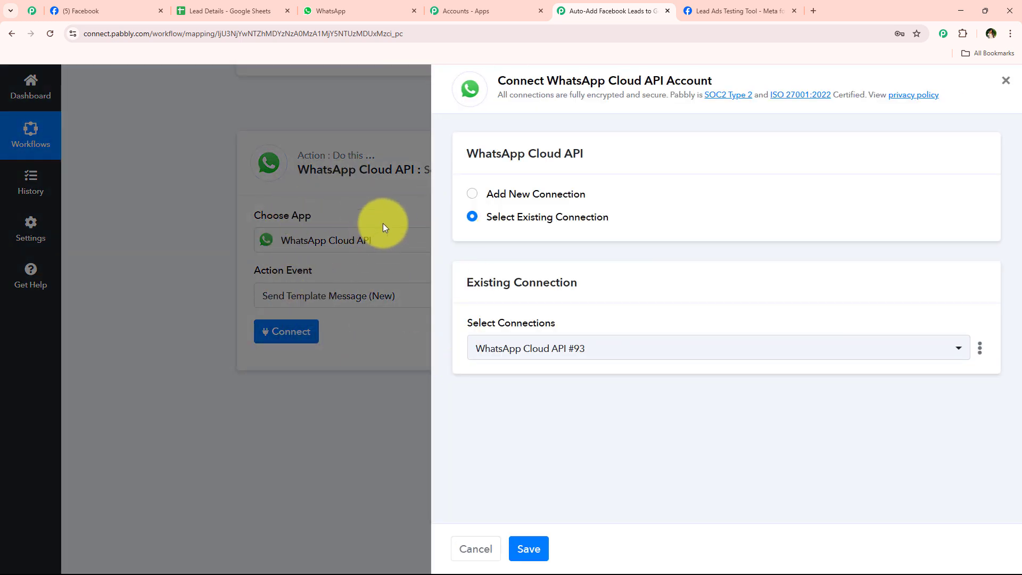
Begin a new WhatsApp Cloud API connection, named WhatsApp Cloud API #94
left_click(510, 196)
scroll(583, 288, "down", 2)
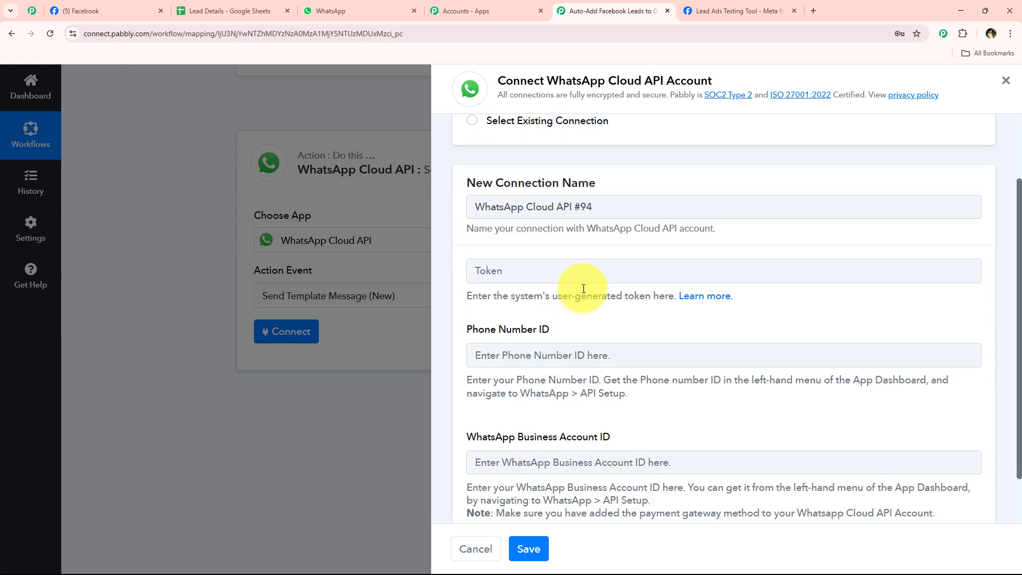
scroll(583, 288, "down", 1)
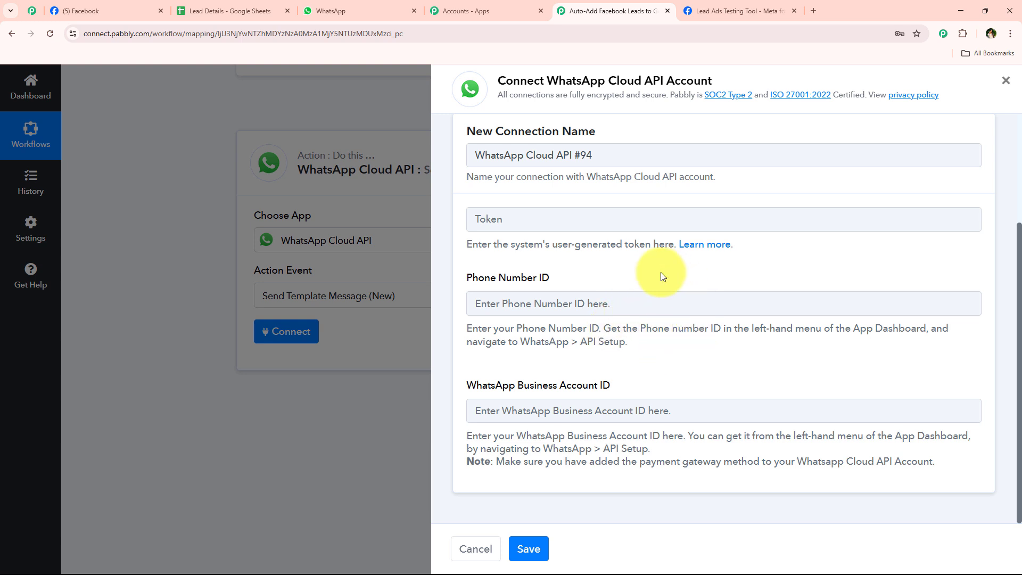
Read the Pabbly Forum's WhatsApp Cloud API token guide thread, then return to connection form #94
left_click(710, 243)
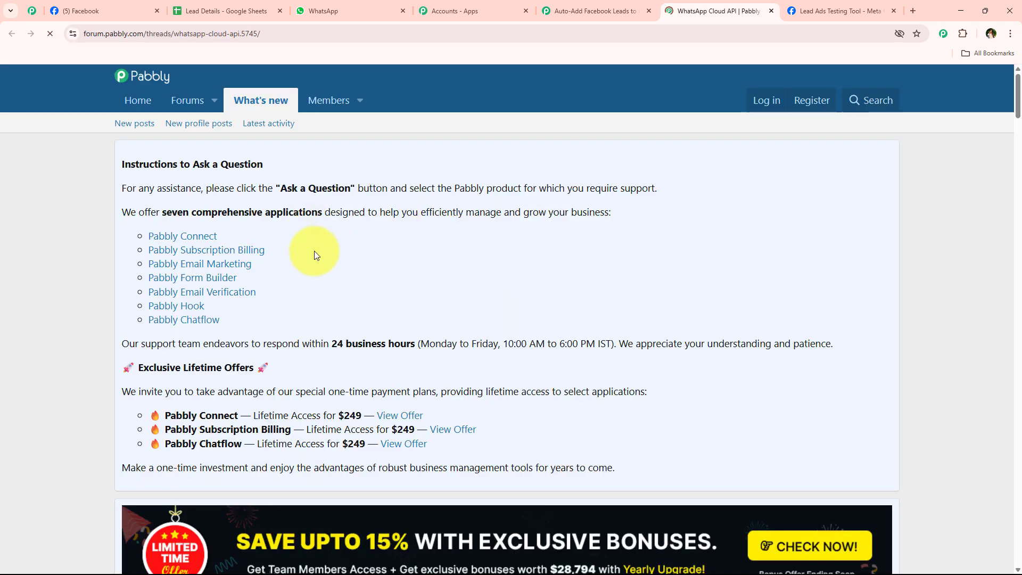
scroll(314, 251, "down", 4)
scroll(314, 256, "down", 9)
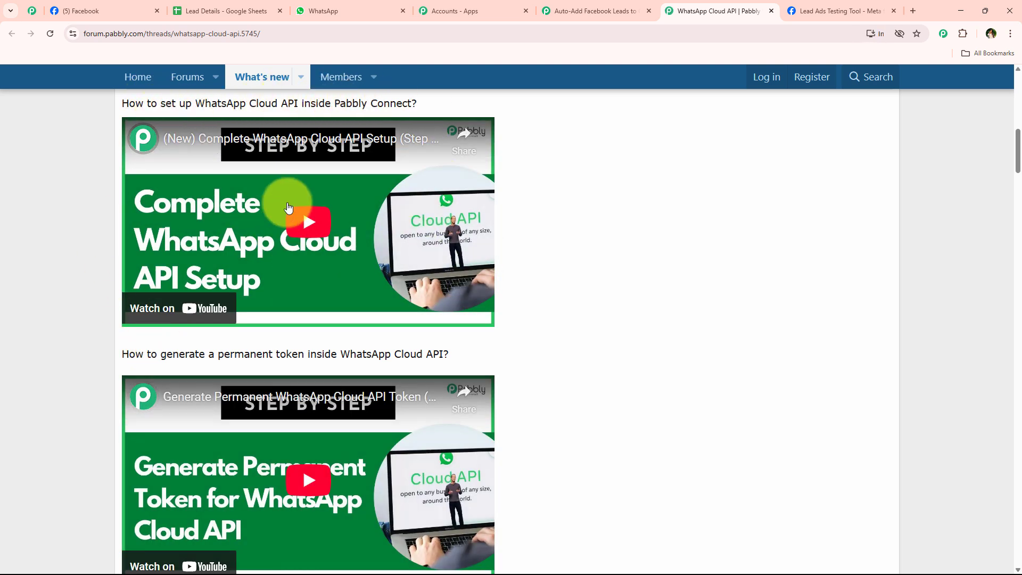
scroll(127, 318, "down", 1)
left_click_drag(127, 318, 503, 302)
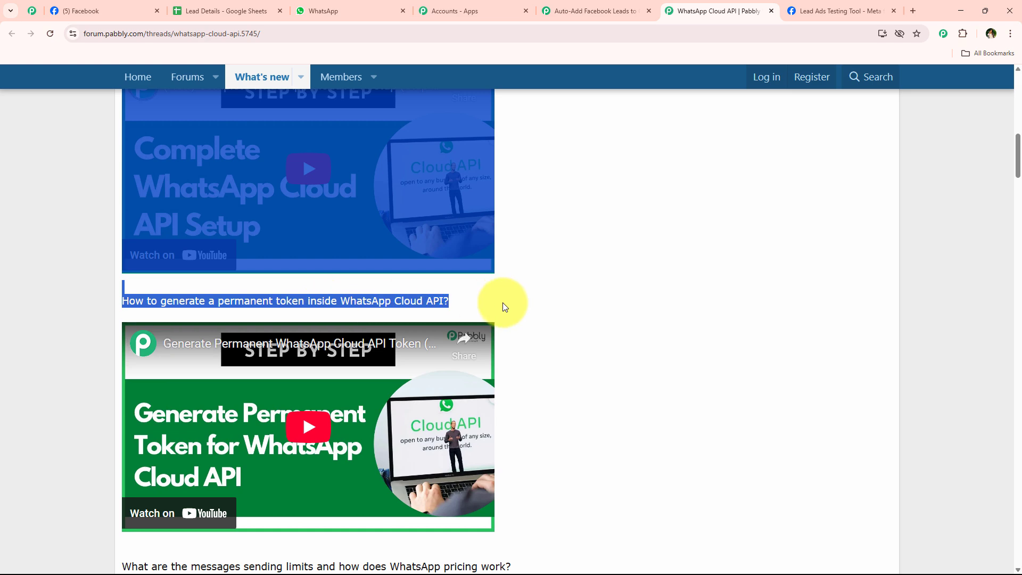
left_click(503, 303)
scroll(700, 224, "up", 1)
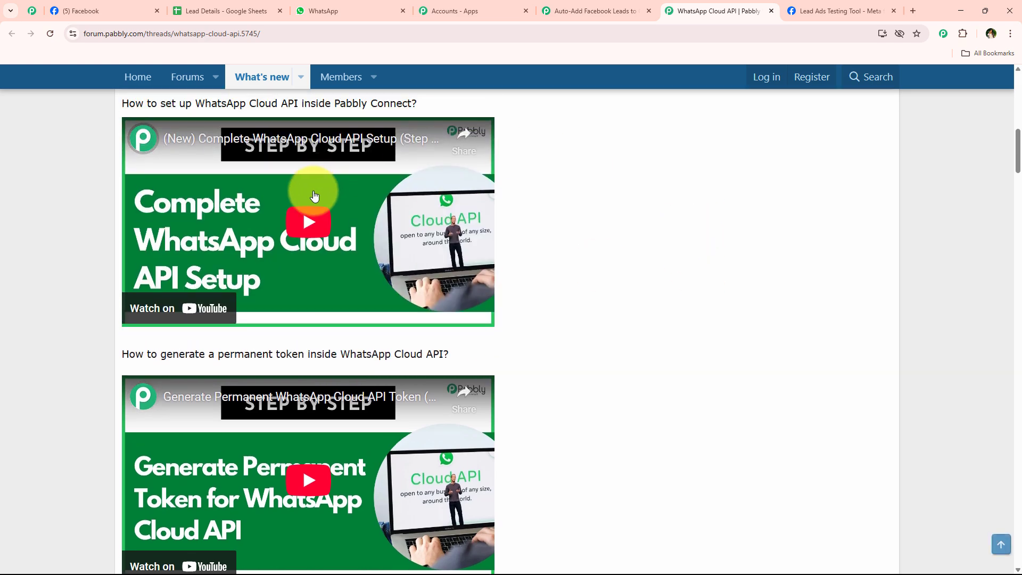
scroll(160, 399, "up", 2)
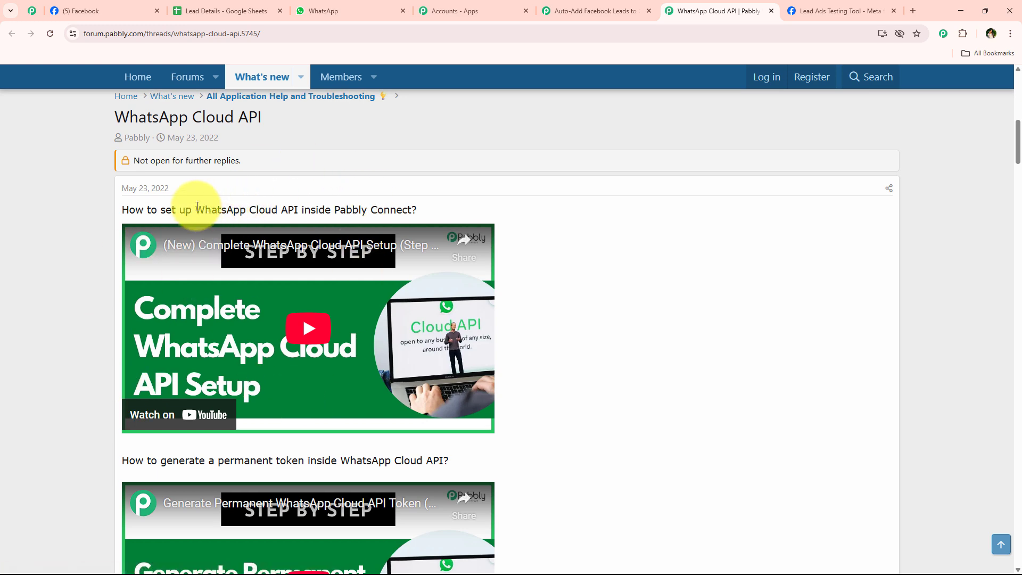
left_click_drag(196, 210, 298, 210)
scroll(319, 332, "down", 5)
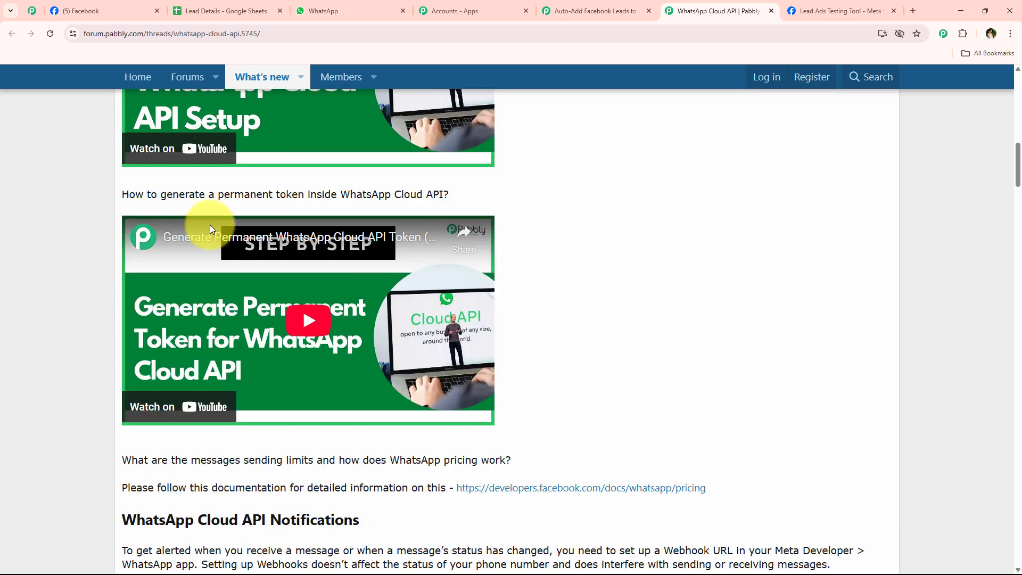
scroll(274, 213, "down", 7)
scroll(146, 319, "down", 3)
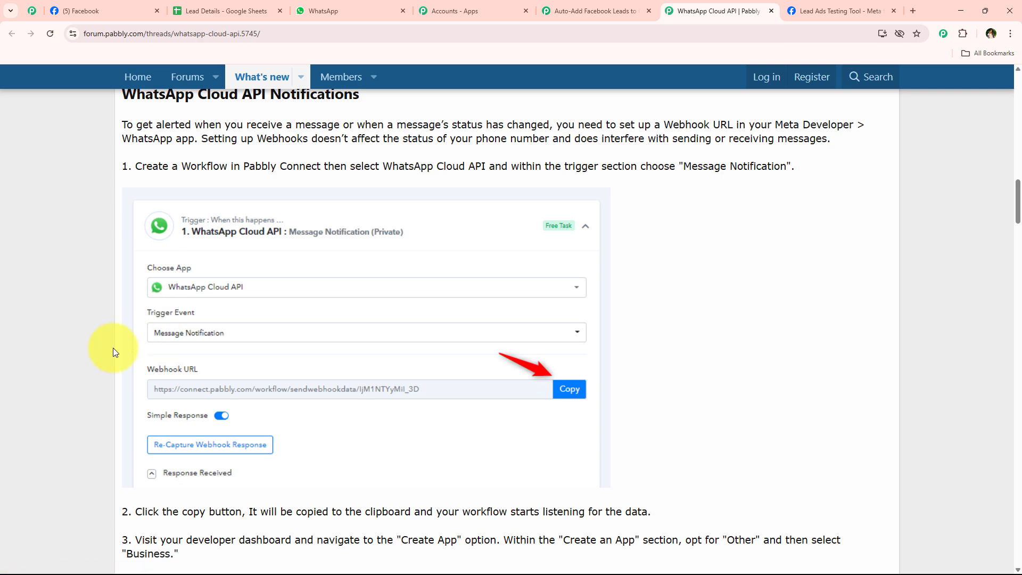
scroll(113, 275, "up", 4)
scroll(114, 275, "up", 10)
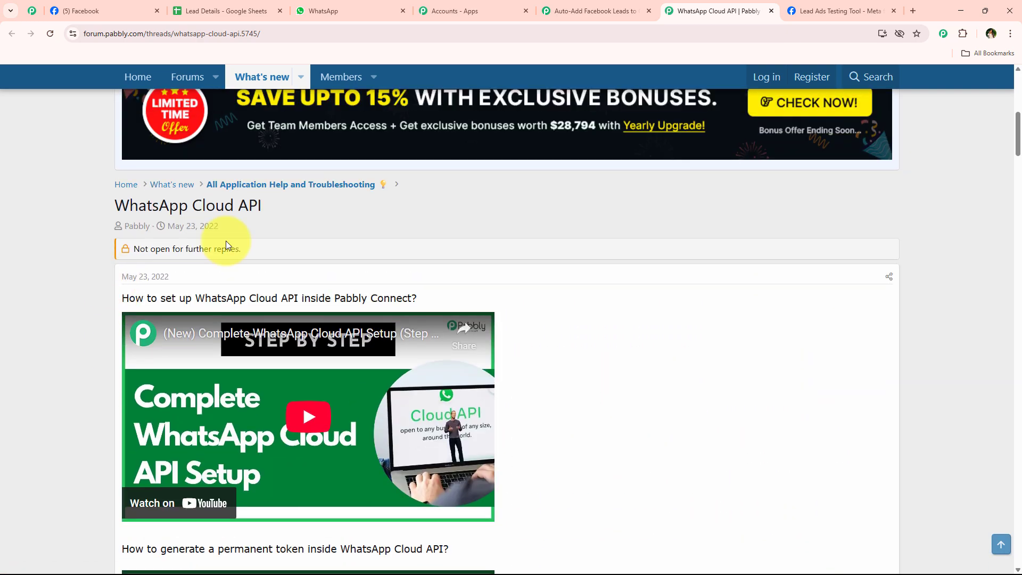
left_click(596, 10)
scroll(573, 219, "up", 3)
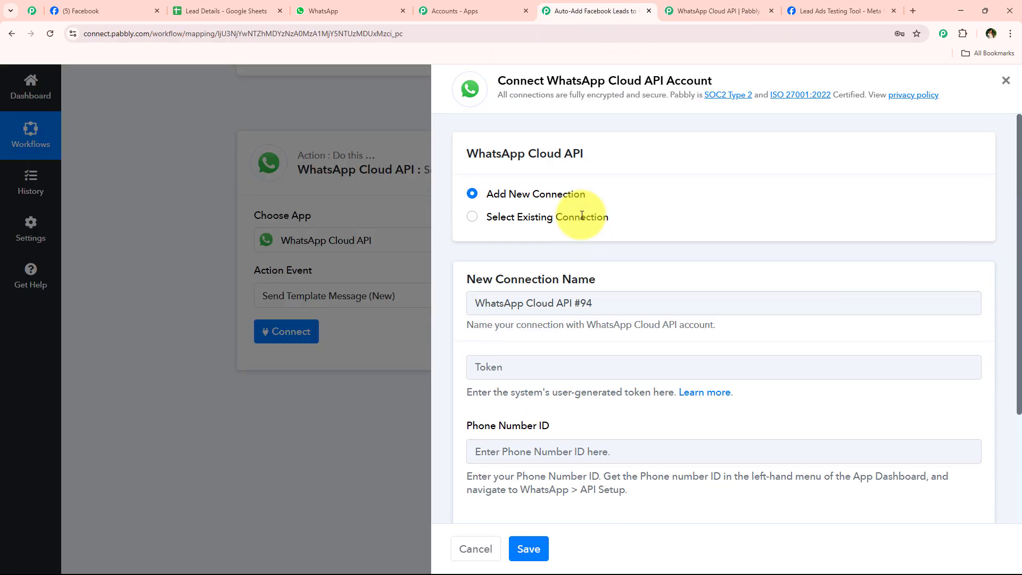
Reuse an existing WhatsApp connection and map the lead's phone number as Receiver
left_click(552, 217)
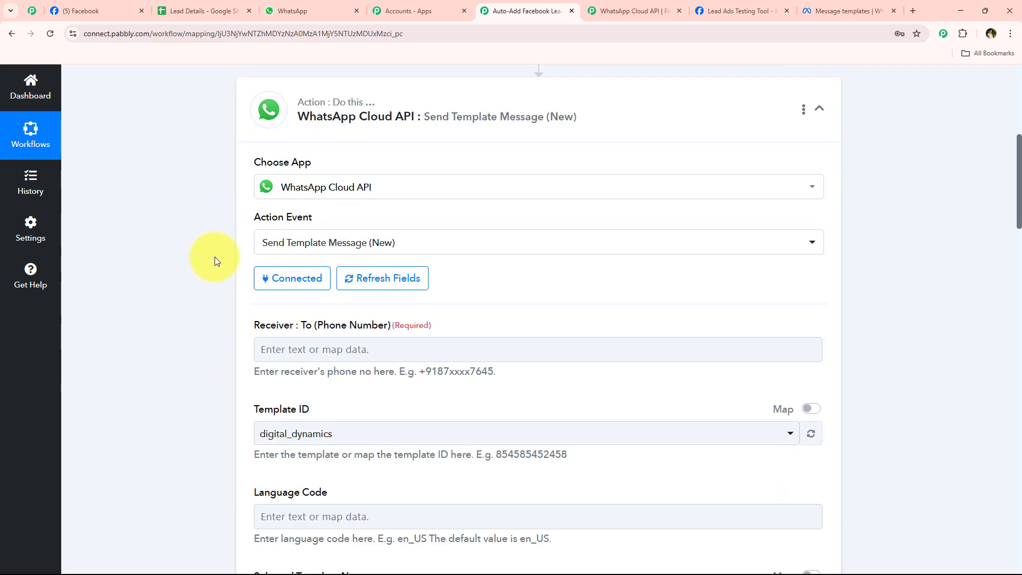
scroll(214, 257, "down", 2)
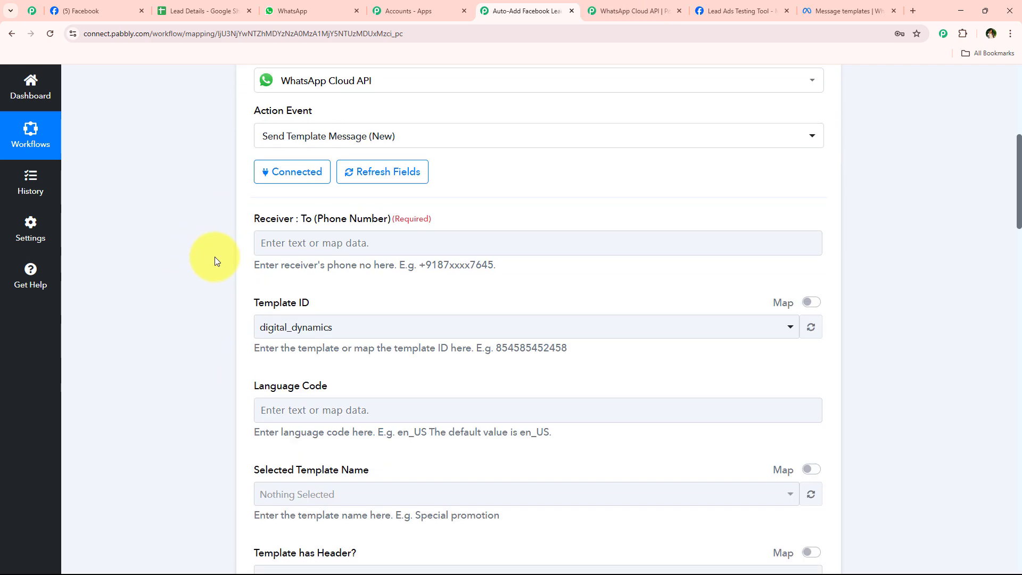
left_click(324, 242)
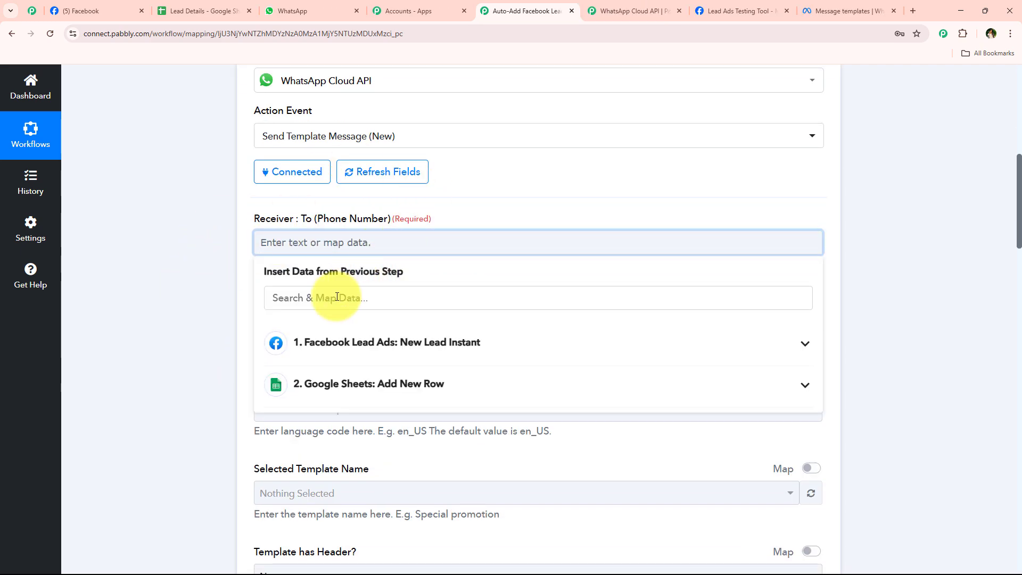
left_click(337, 297)
type("ph")
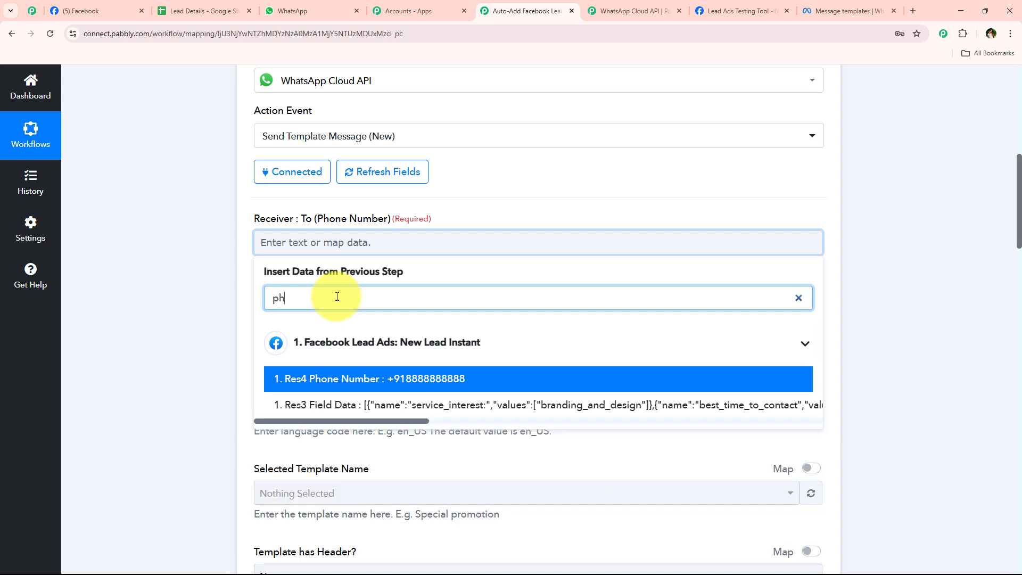
left_click(348, 375)
left_click(218, 315)
Set the Template ID to digital_dynamics
scroll(218, 314, "down", 1)
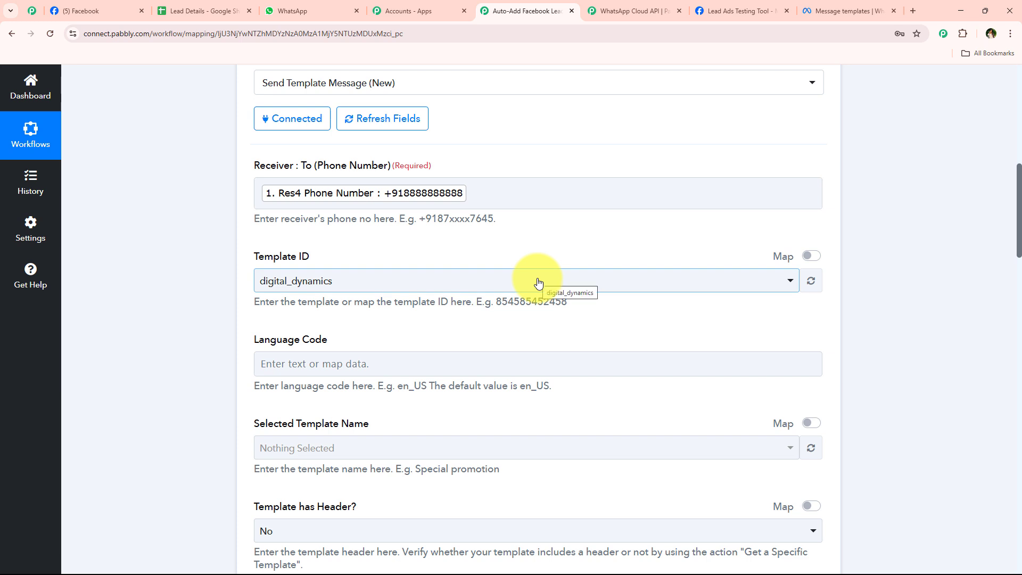
left_click(387, 278)
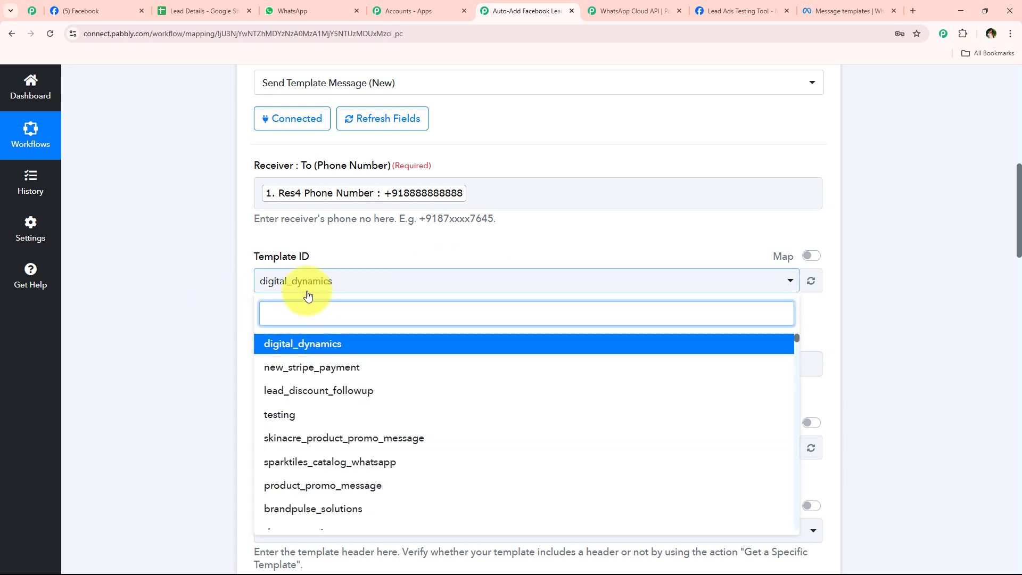
left_click(368, 284)
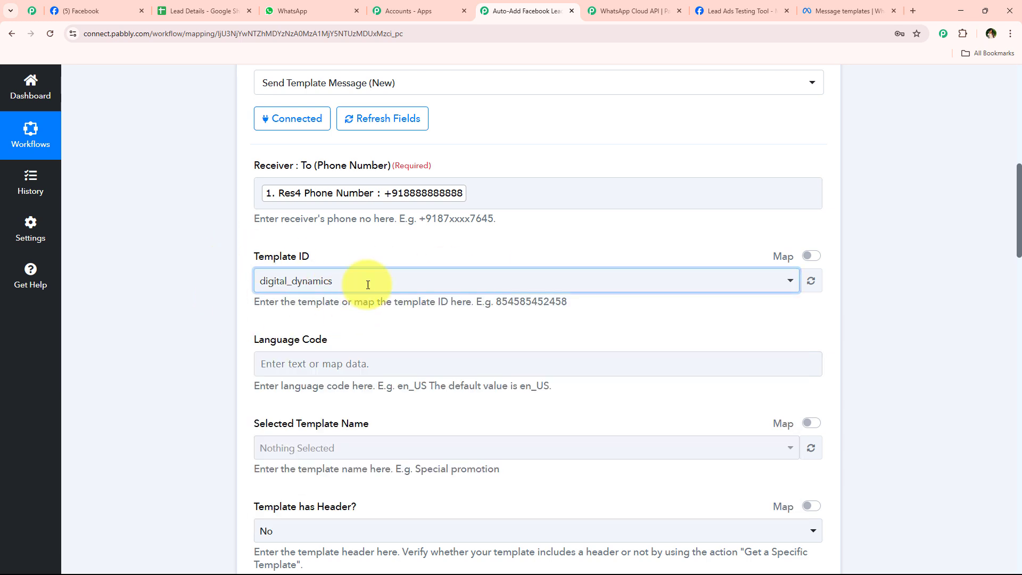
In WhatsApp Manager's message templates list, select the digital_dynamics template name
left_click(857, 6)
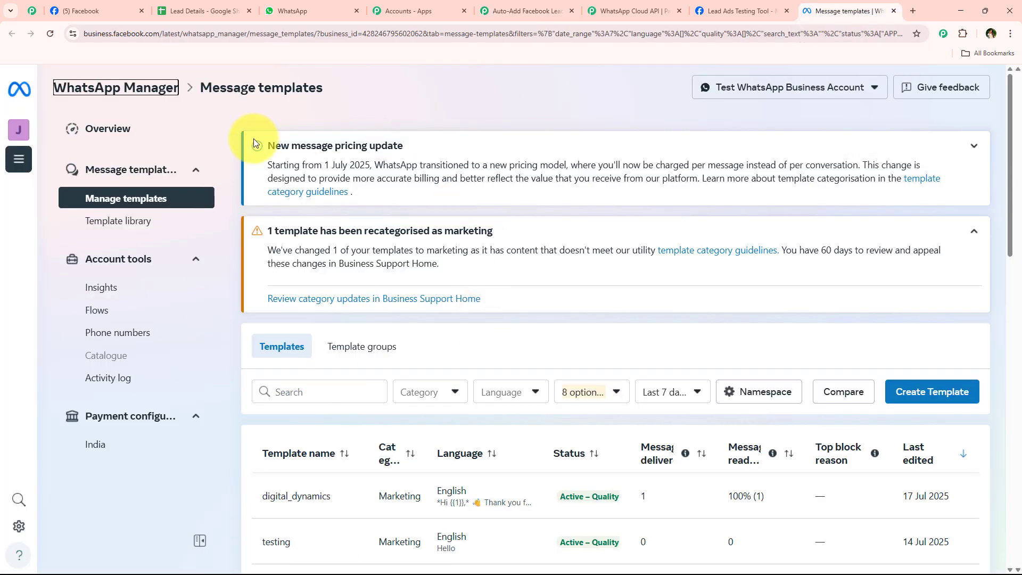
scroll(538, 260, "down", 4)
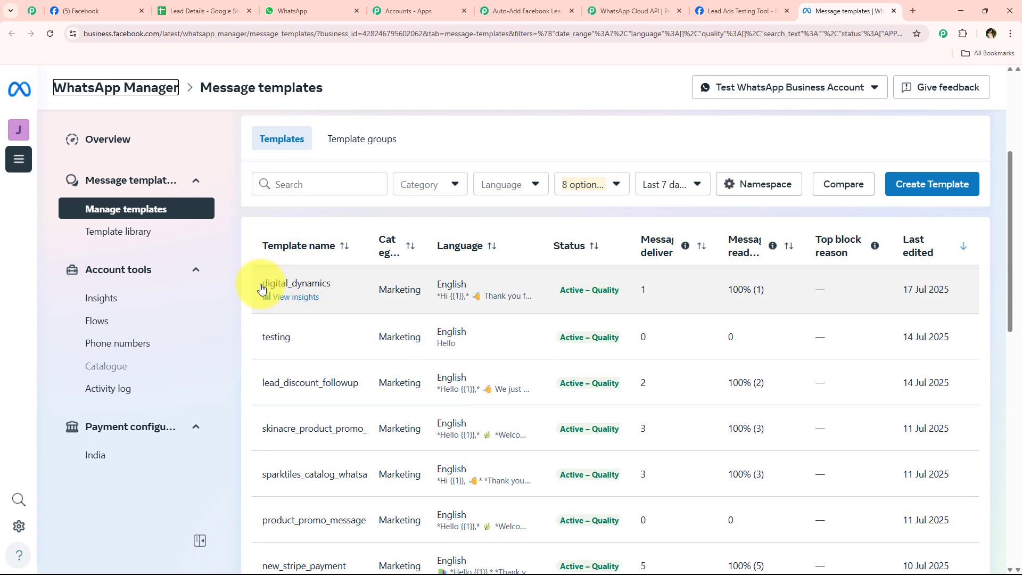
left_click_drag(262, 283, 337, 282)
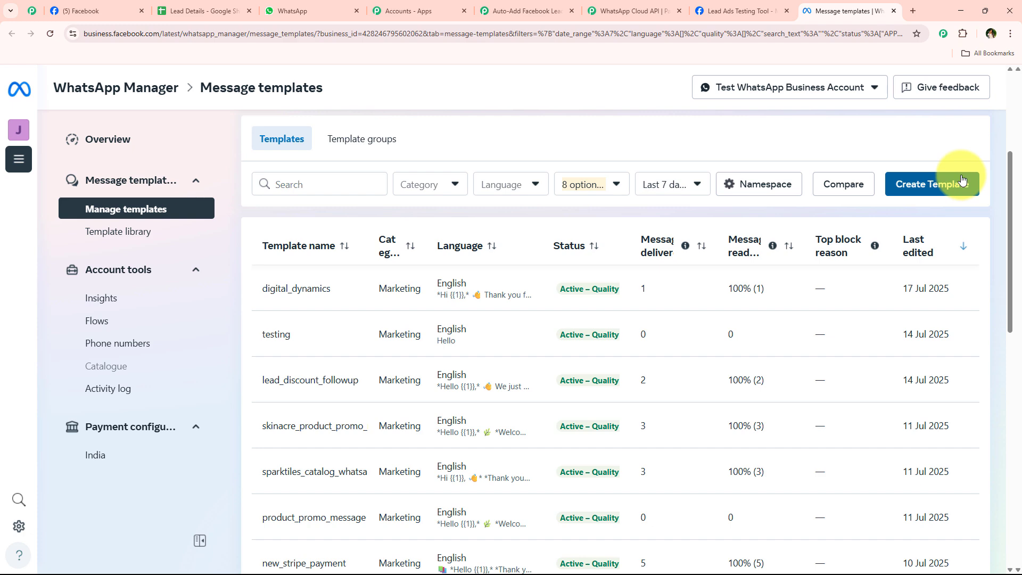
Keep Template ID as digital_dynamics, checking it against the WhatsApp template list
left_click(564, 11)
left_click(290, 280)
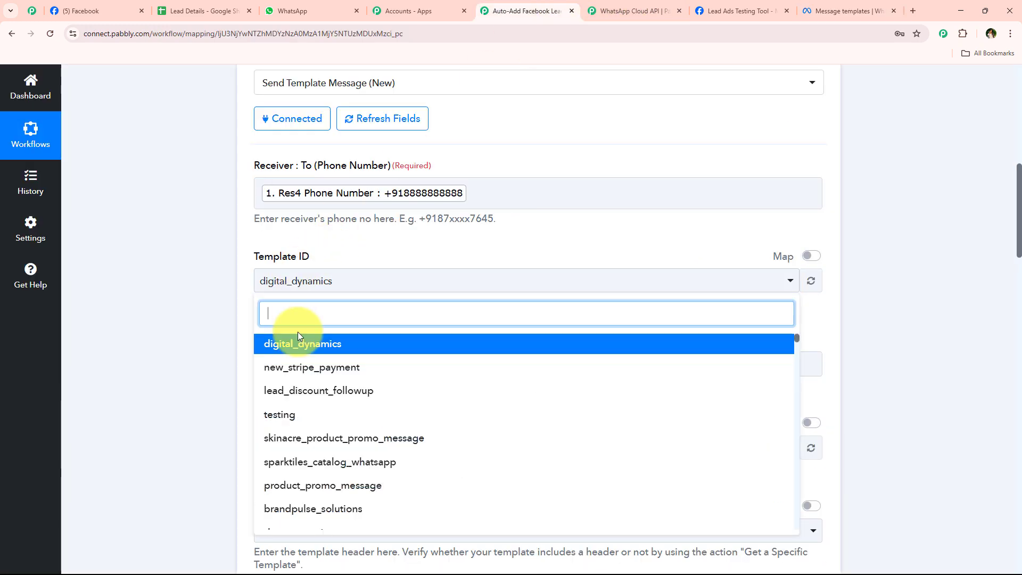
left_click(298, 343)
scroll(209, 306, "down", 3)
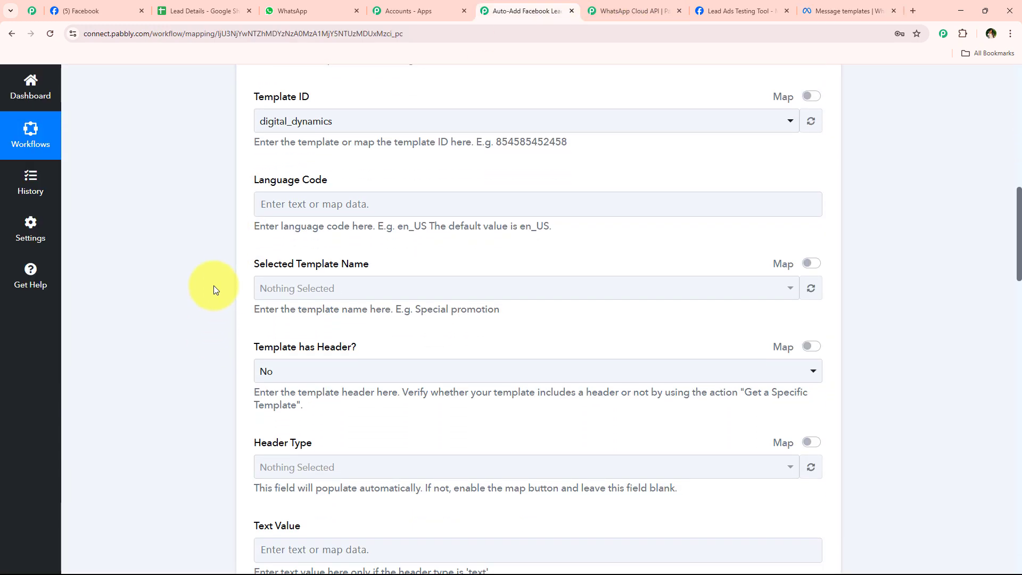
left_click(806, 8)
left_click(538, 10)
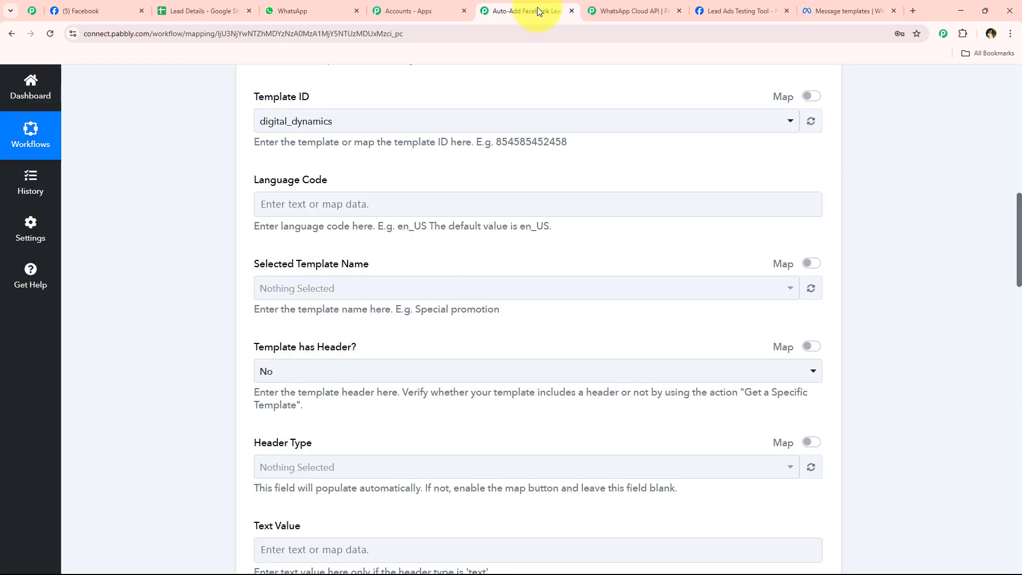
Set Language Code to en, template name digital_dynamics, and Template has Header? to No
left_click(303, 203)
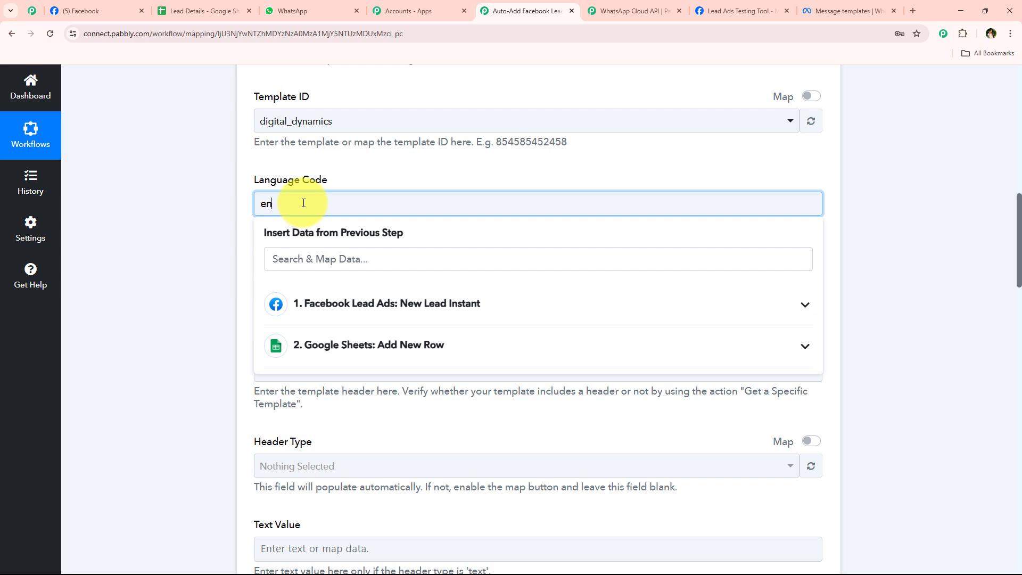
left_click(238, 254)
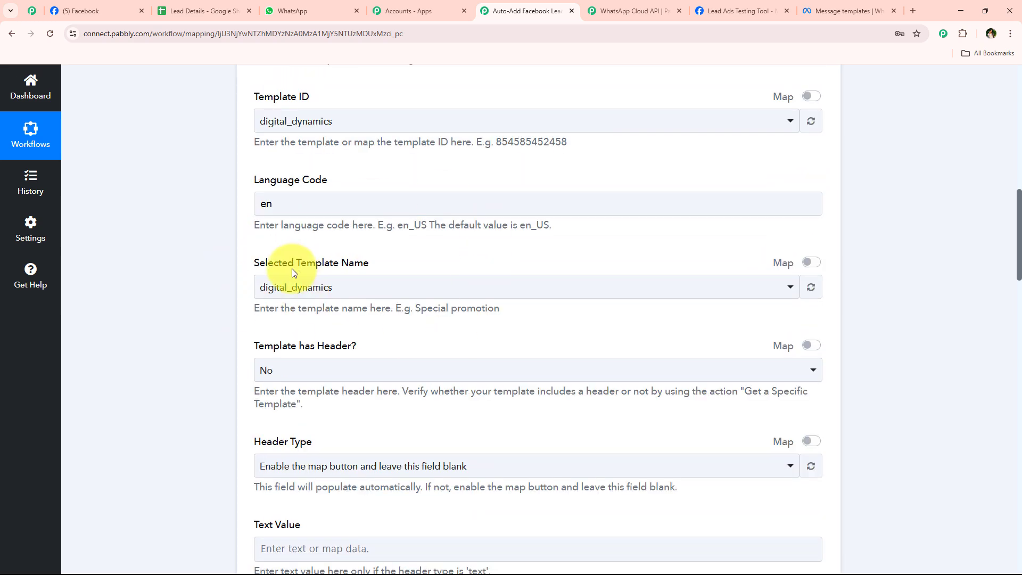
left_click(409, 282)
left_click(319, 349)
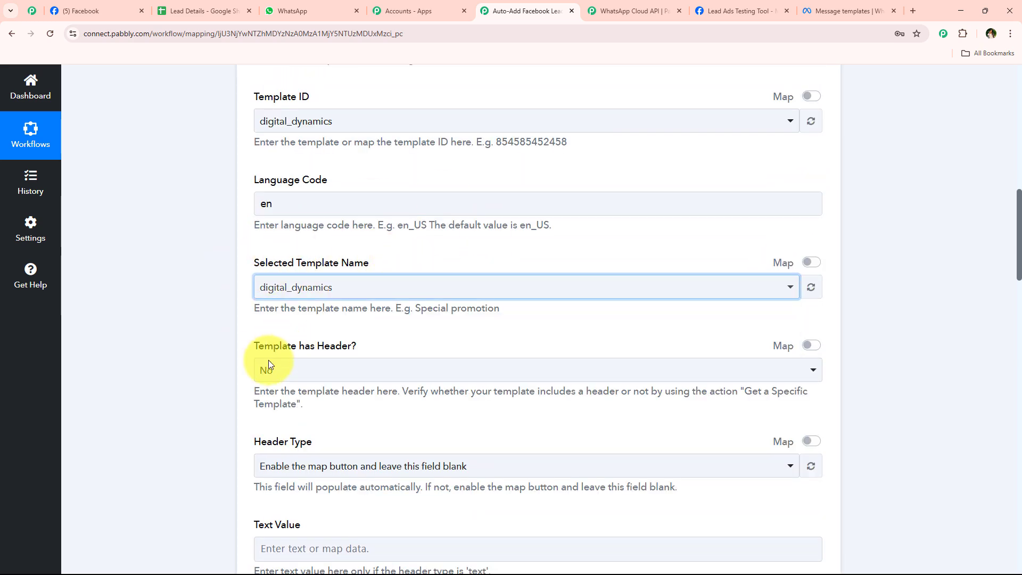
scroll(232, 357, "down", 3)
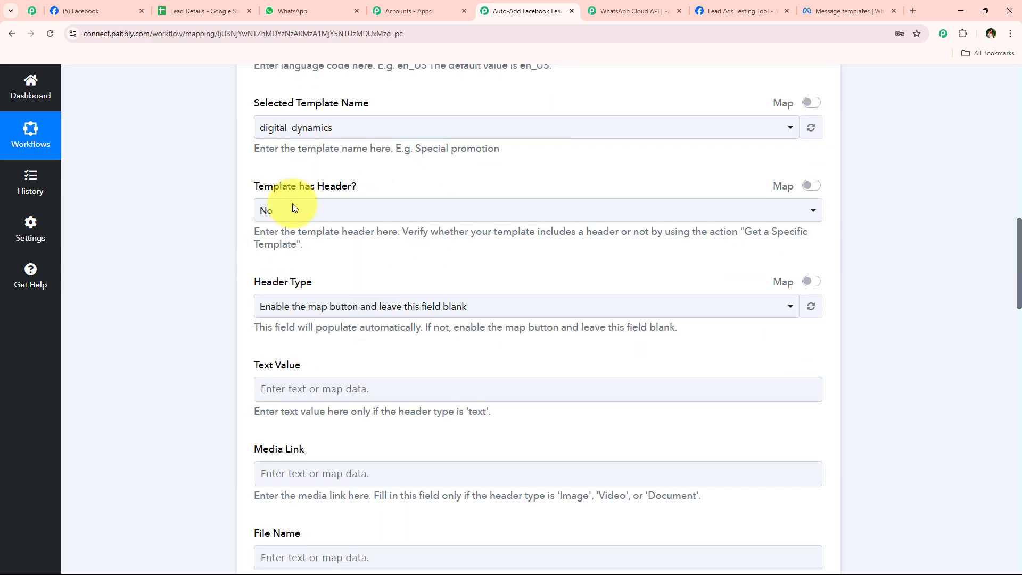
left_click(299, 211)
left_click(300, 272)
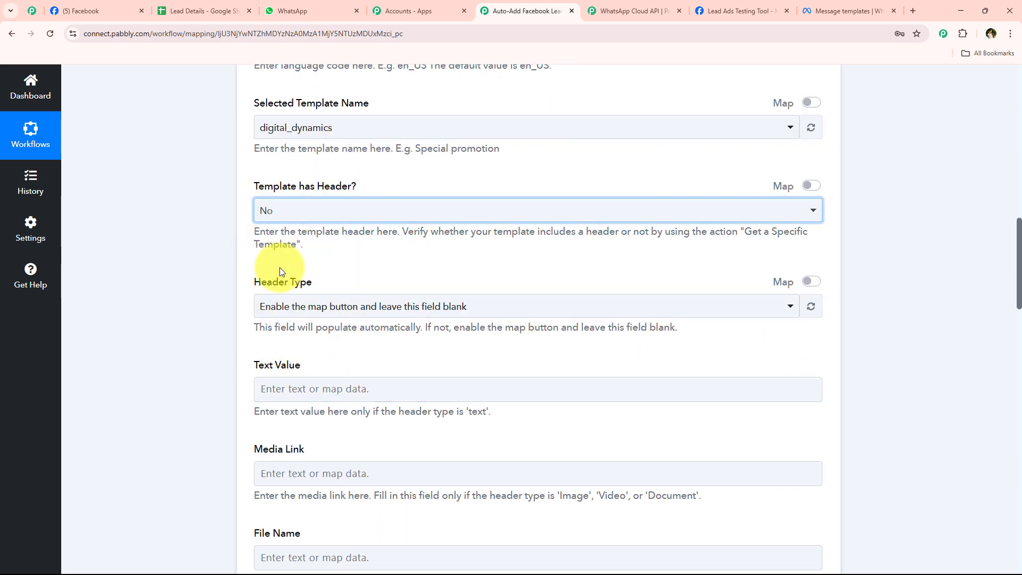
Switch Header Type to mapped entry and delete its placeholder text, leaving it blank
scroll(346, 235, "down", 2)
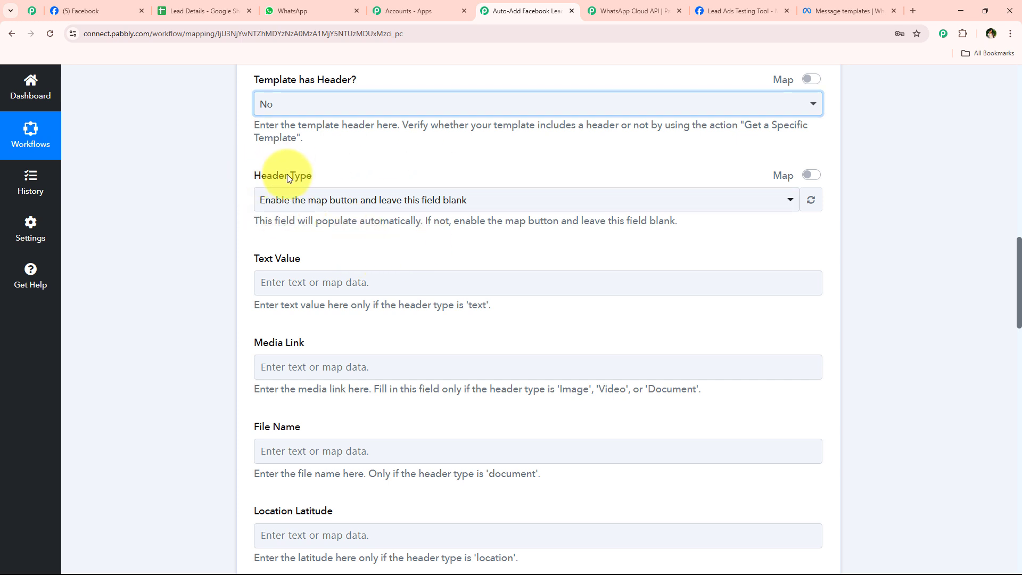
left_click_drag(254, 175, 326, 179)
left_click(326, 176)
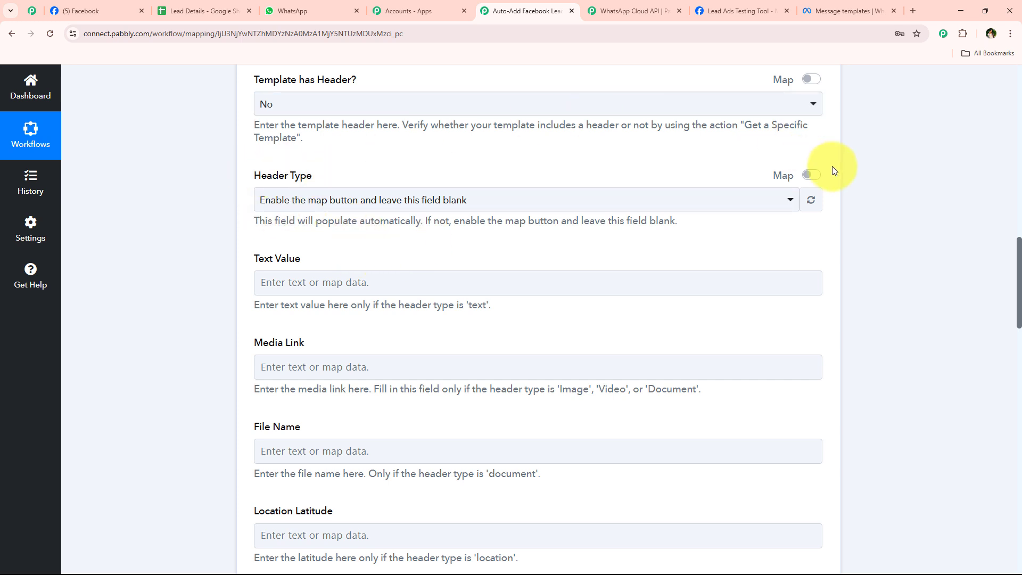
left_click(811, 175)
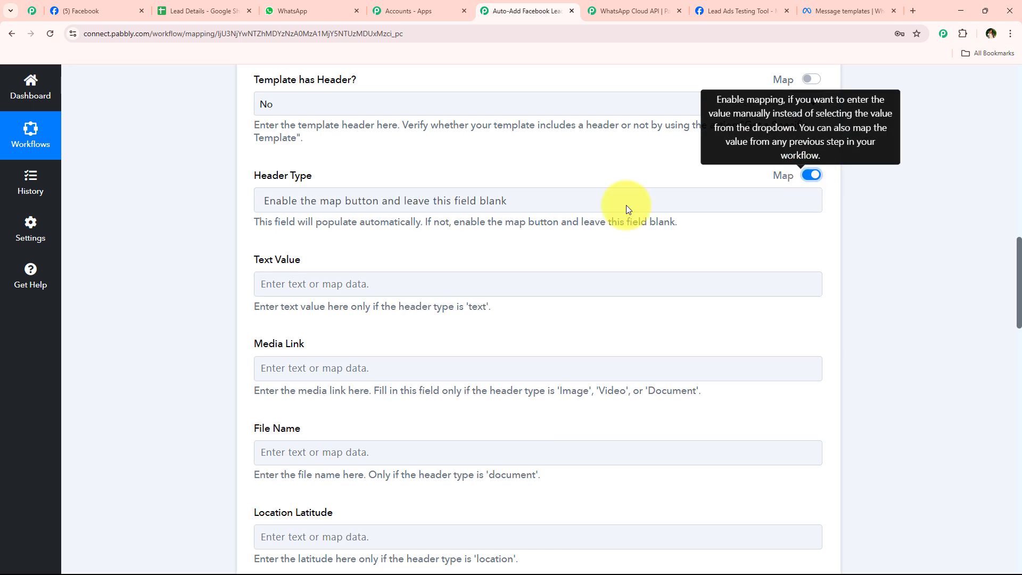
left_click(529, 203)
key("BackSpace")
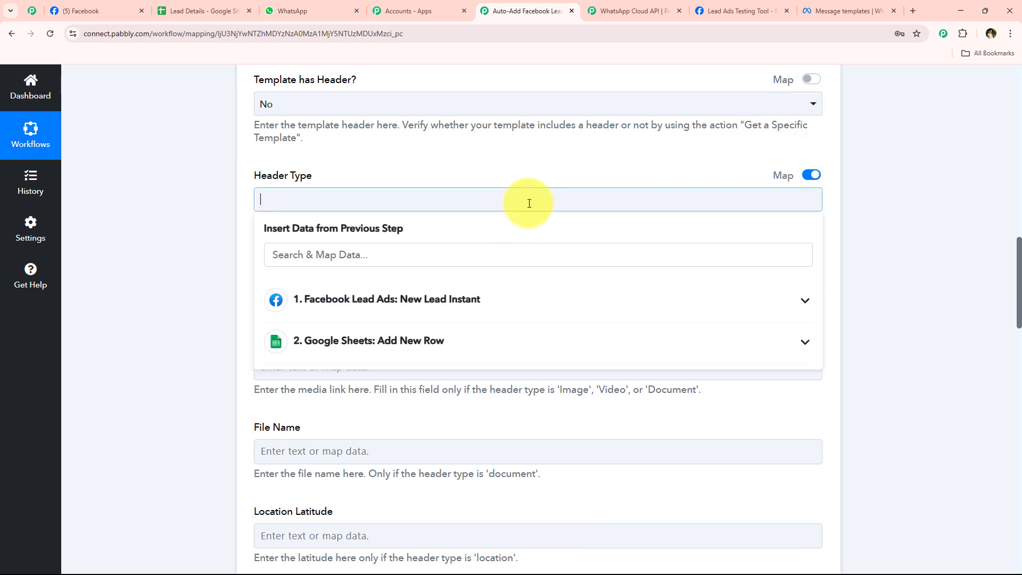
left_click(219, 270)
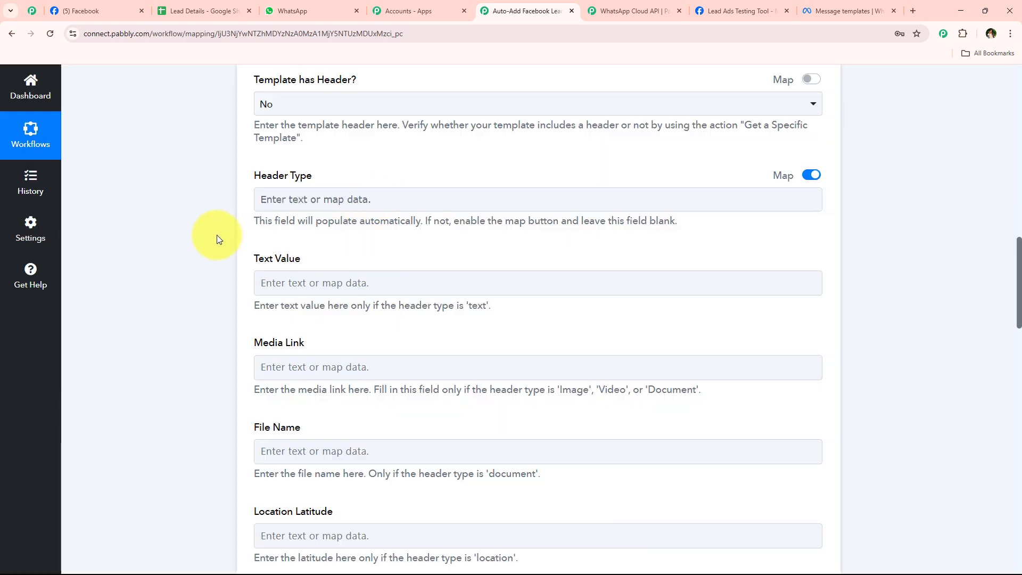
scroll(223, 242, "down", 5)
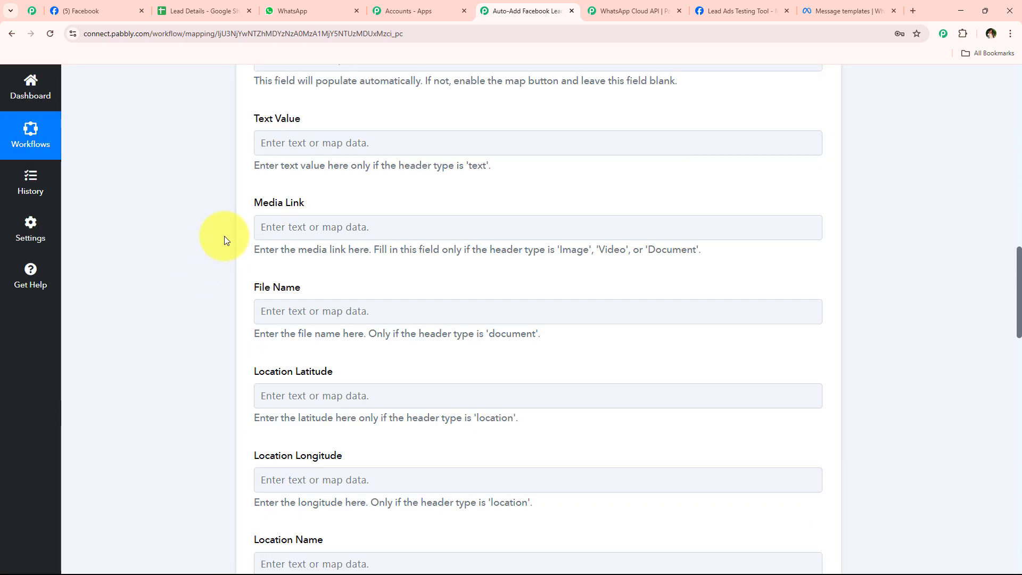
scroll(232, 238, "down", 10)
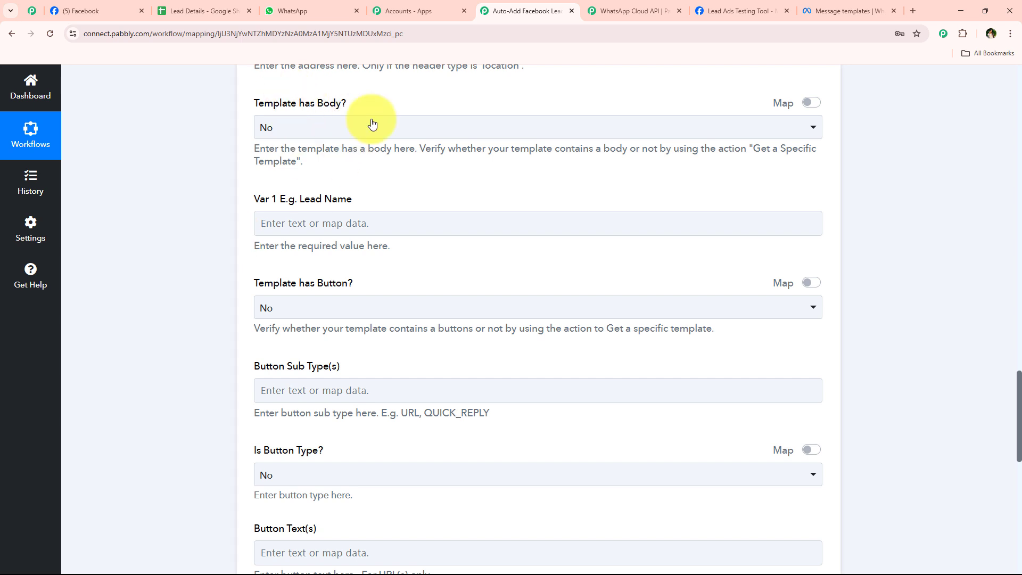
Set Template has Body? to Yes, exposing the Var 1 (Lead Name) field
left_click(409, 126)
left_click(359, 217)
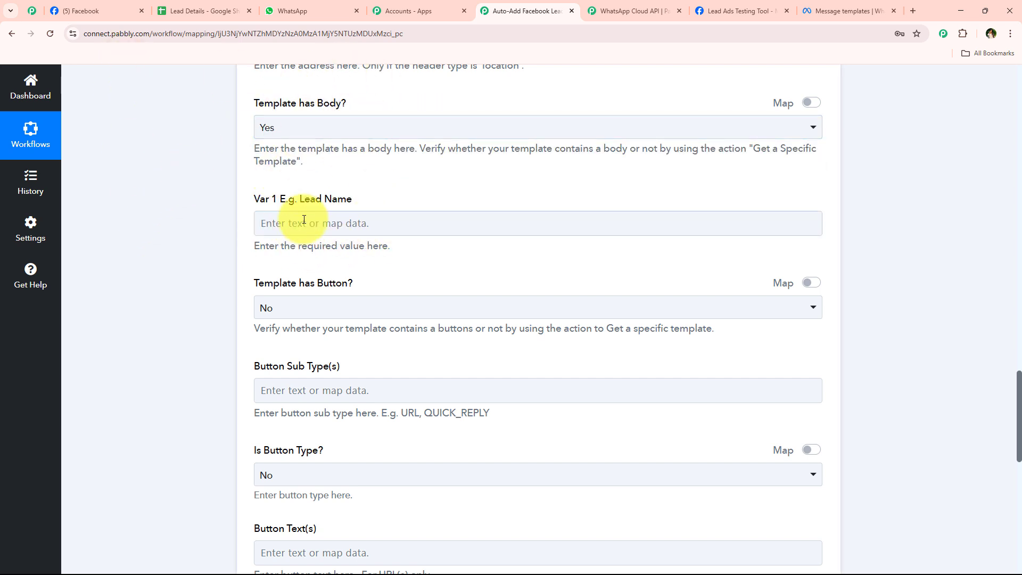
left_click(337, 232)
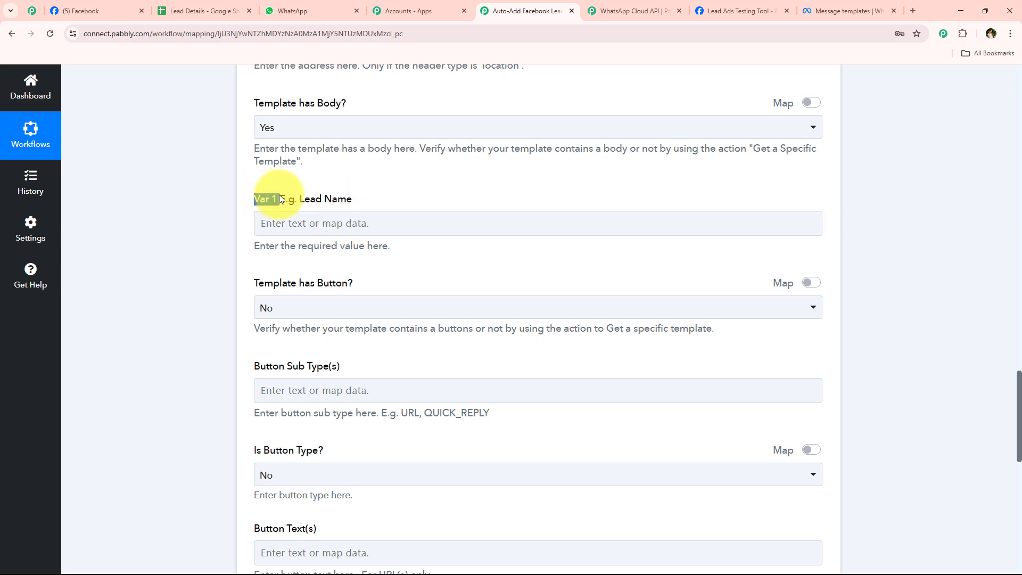
Compare the {{1}} lead-name variable in WhatsApp Manager and the received WhatsApp message before mapping Var 1
left_click(847, 10)
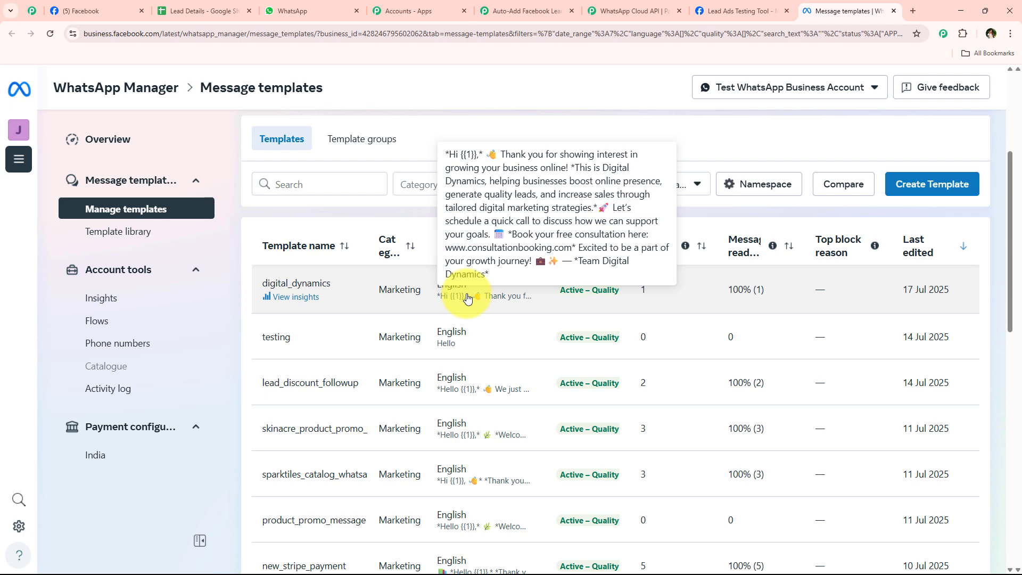
left_click(503, 11)
left_click(298, 10)
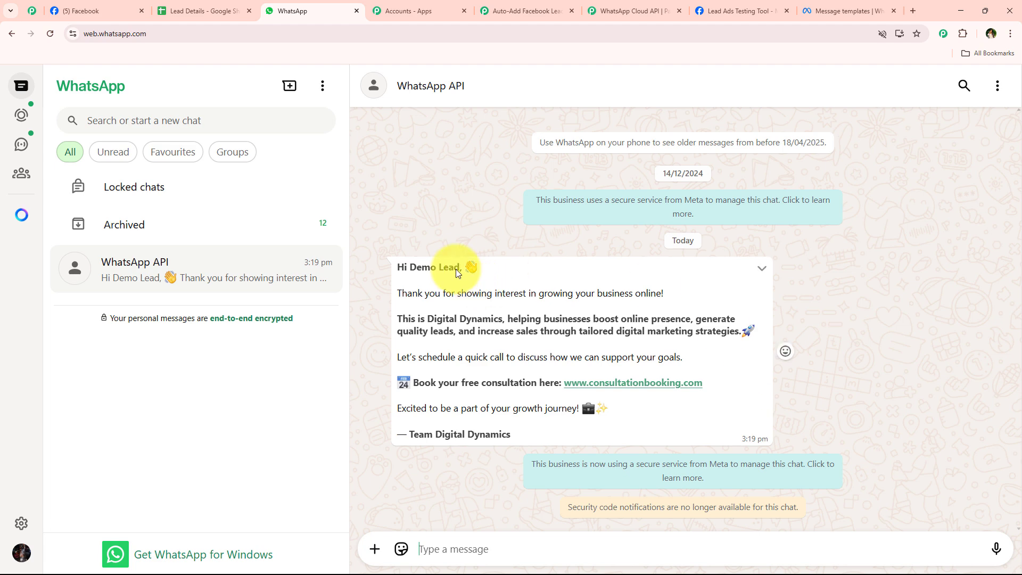
left_click_drag(461, 269, 410, 272)
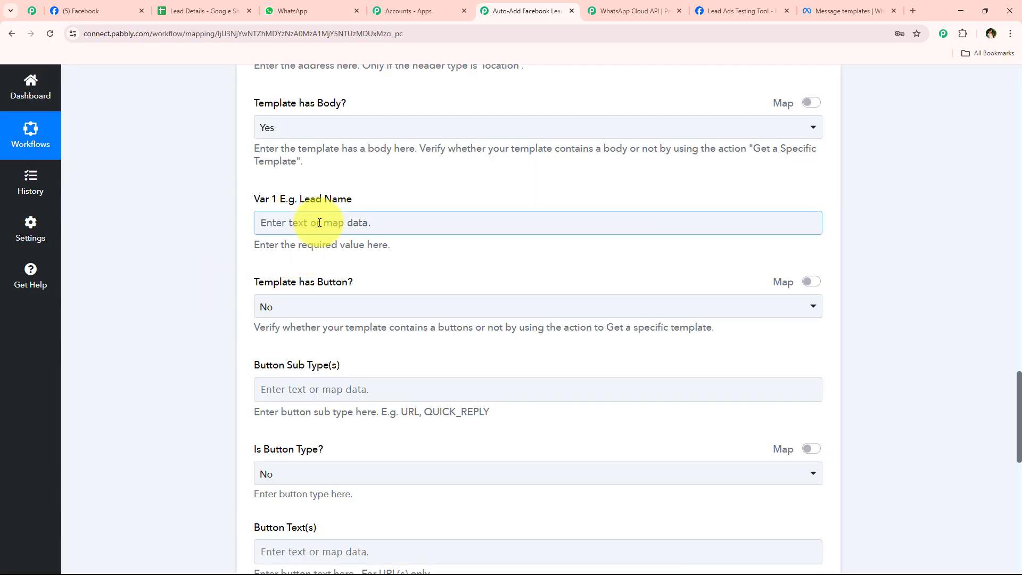
left_click(320, 223)
Search the Facebook Lead Ads data for 'n' and map Res4 First Name into Var 1
left_click(303, 280)
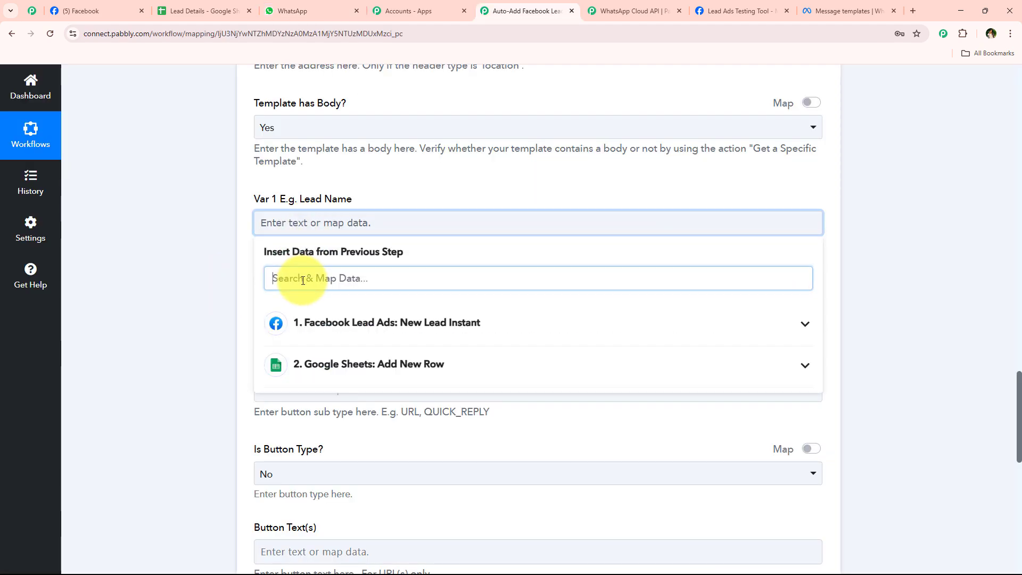
type("na")
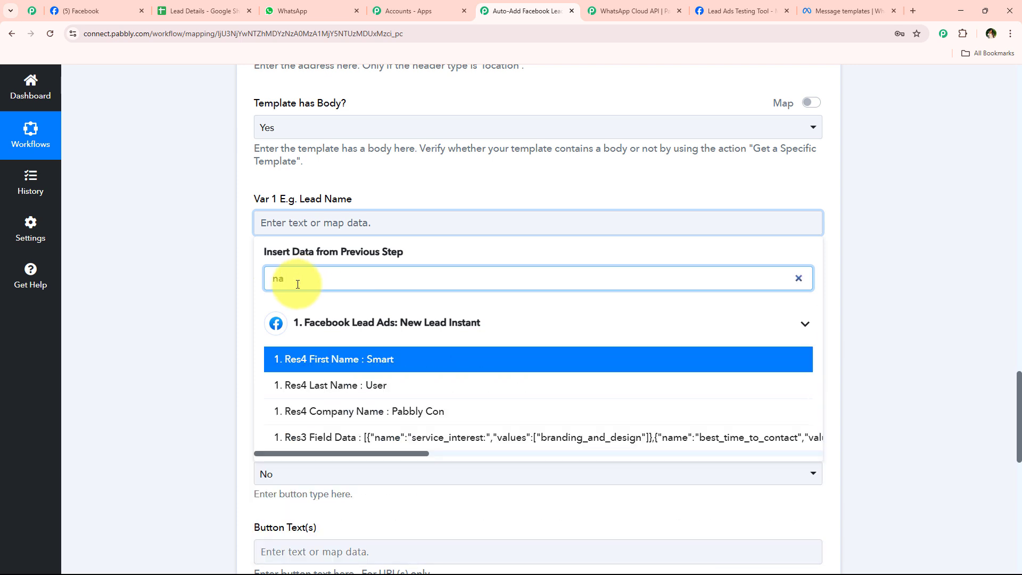
left_click(223, 273)
left_click(326, 222)
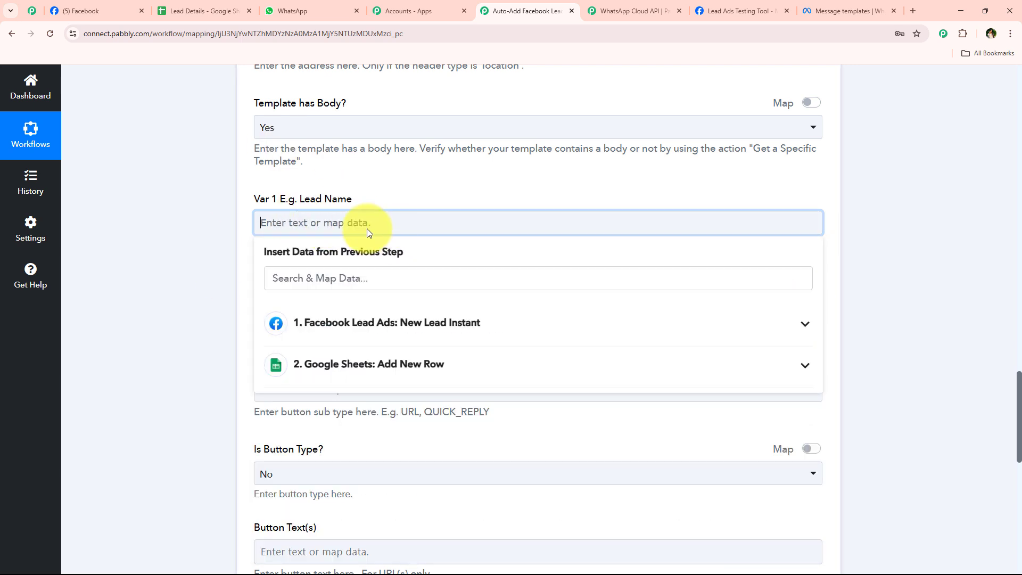
left_click(359, 286)
type("n")
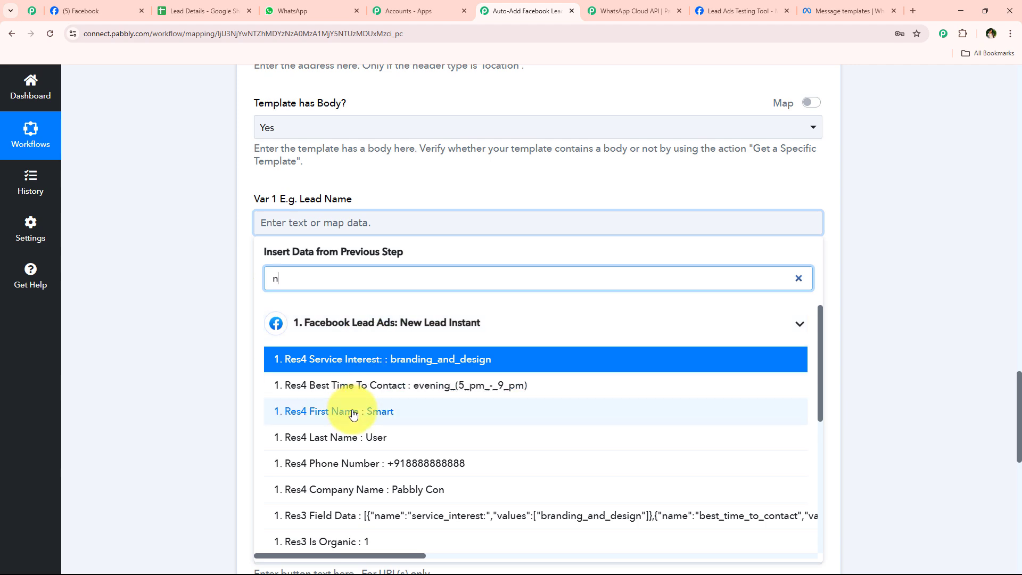
left_click(355, 411)
Append Res4 Last Name after the first name in Var 1
left_click(298, 445)
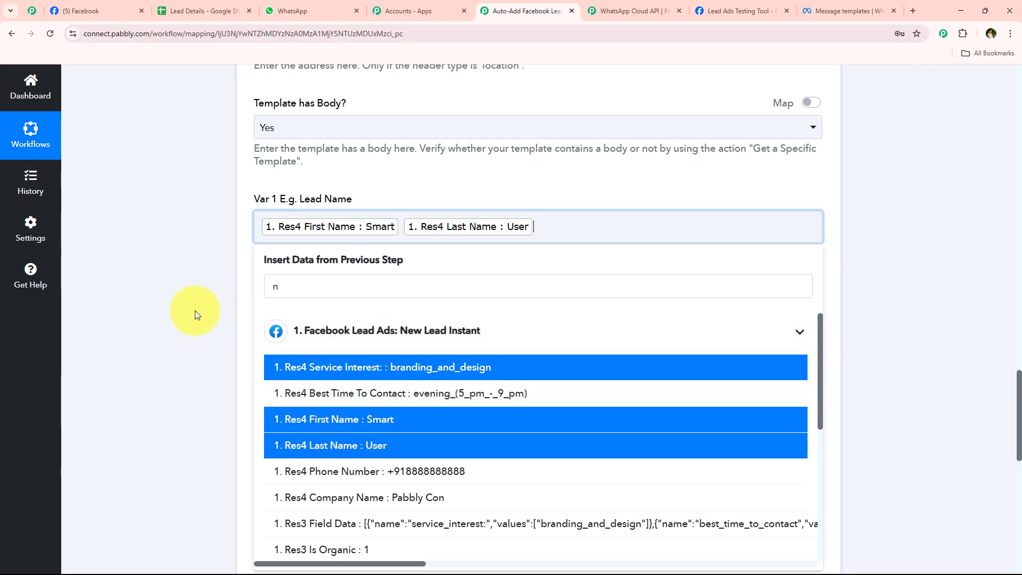
left_click(196, 306)
scroll(187, 312, "down", 1)
scroll(206, 171, "down", 10)
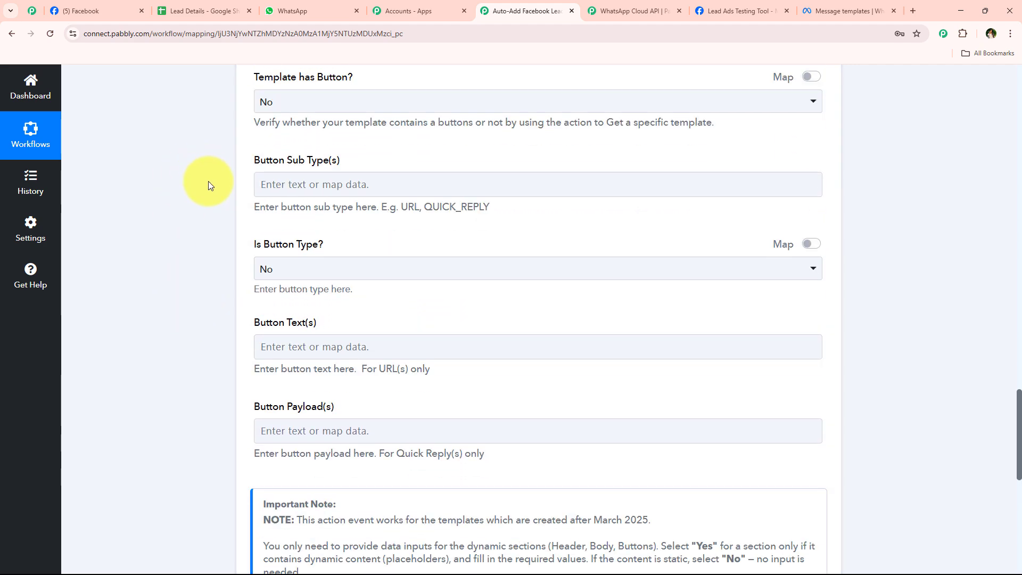
scroll(234, 229, "down", 1)
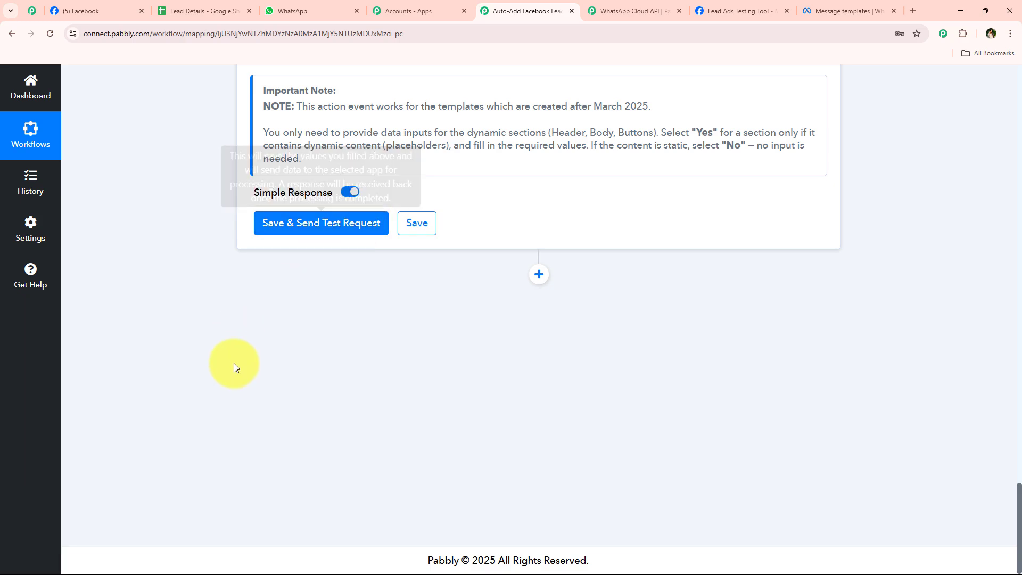
scroll(228, 375, "up", 6)
scroll(208, 293, "up", 20)
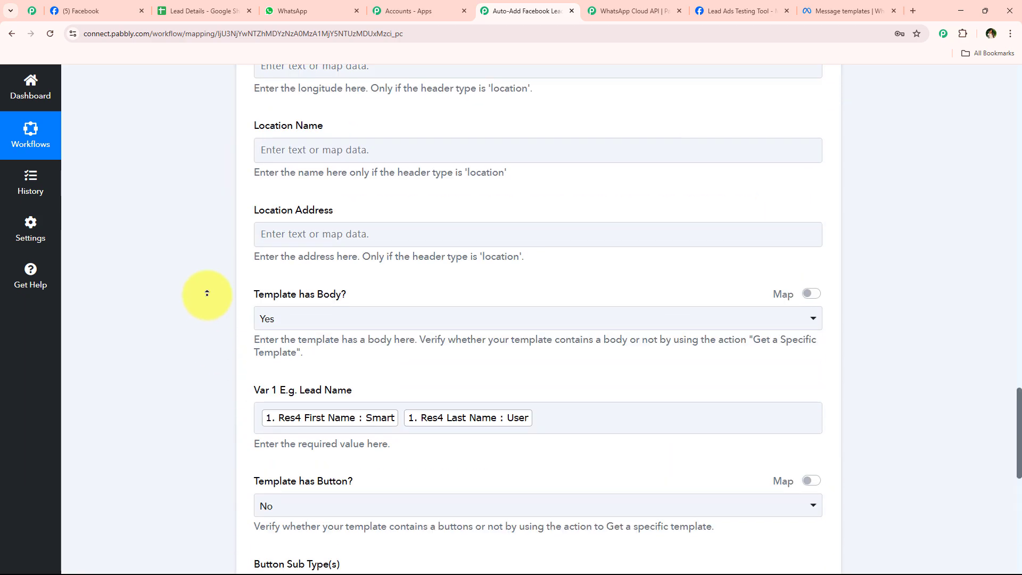
scroll(207, 293, "up", 7)
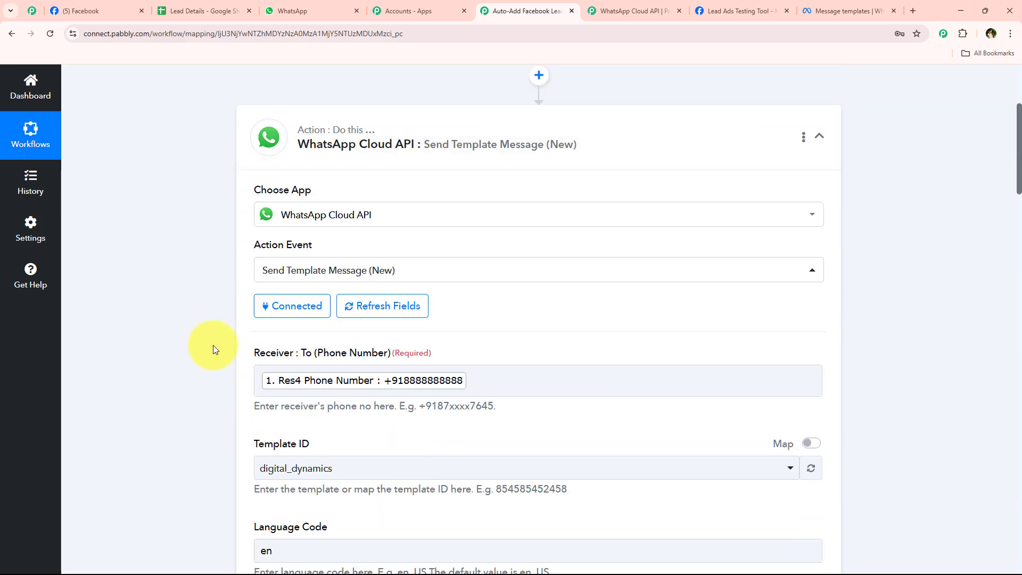
Replace the lead's mapped phone number in the Receiver field with a test number
scroll(212, 347, "down", 1)
left_click(534, 342)
key("BackSpace")
scroll(285, 376, "down", 8)
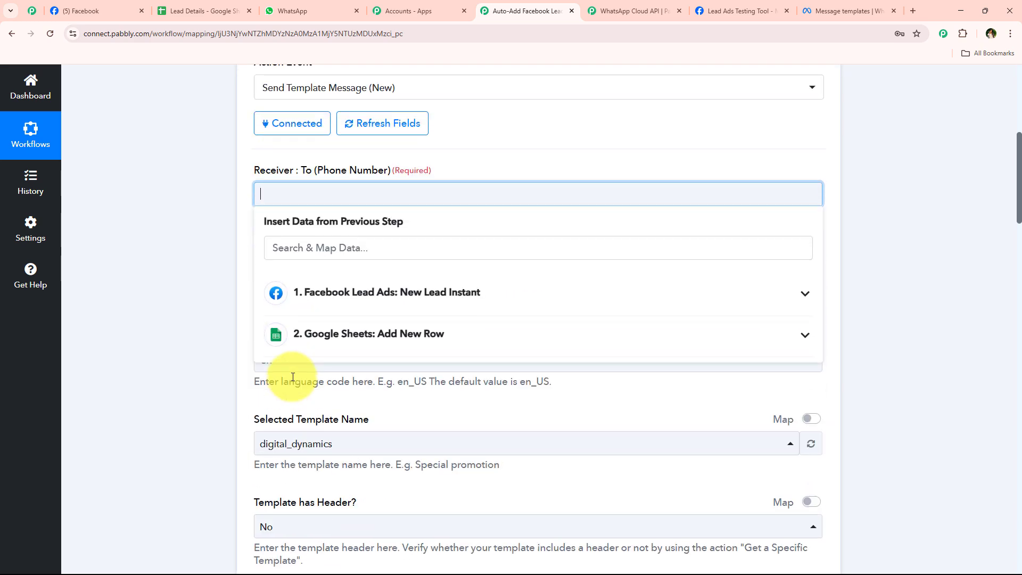
scroll(275, 408, "up", 3)
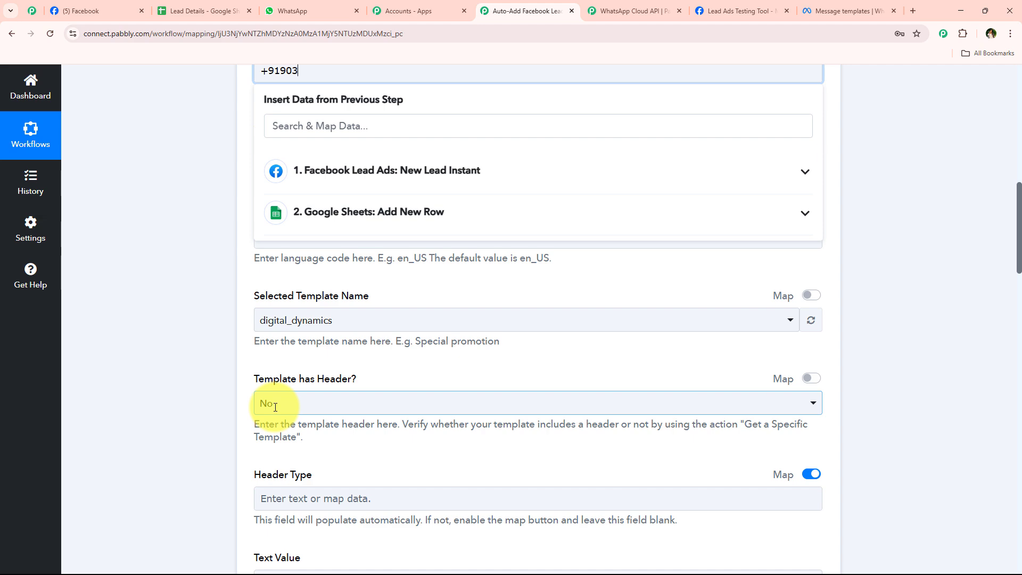
scroll(178, 171, "down", 15)
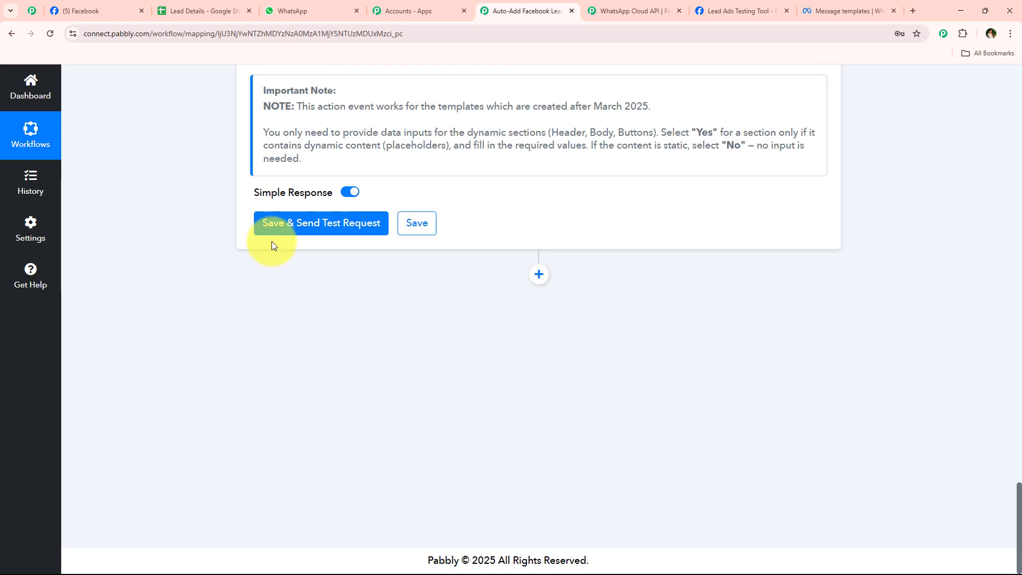
Save and send the test request, checking the response's recipient number, recipient type and 'whatsapp' product
left_click(276, 230)
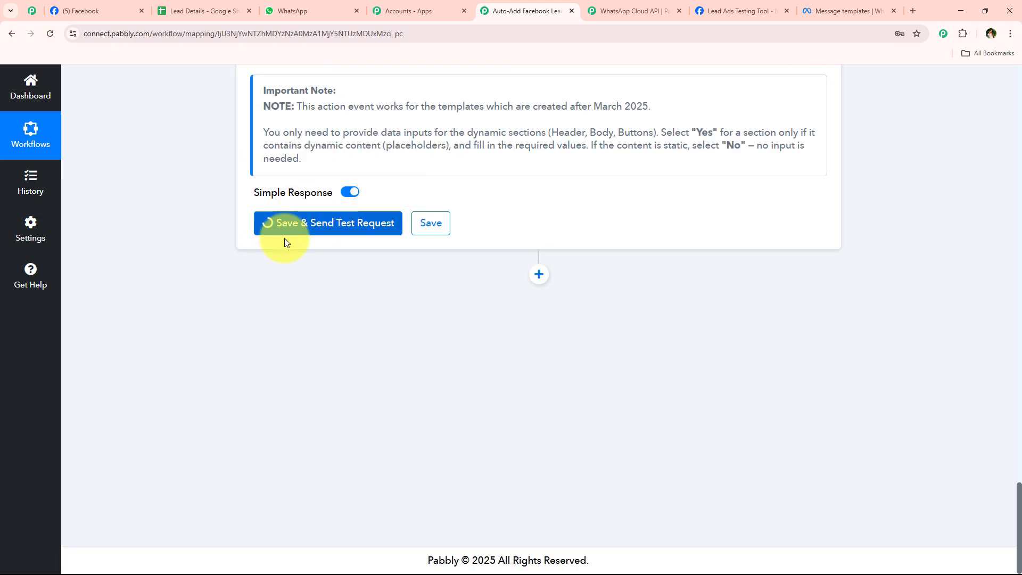
left_click_drag(684, 353, 425, 352)
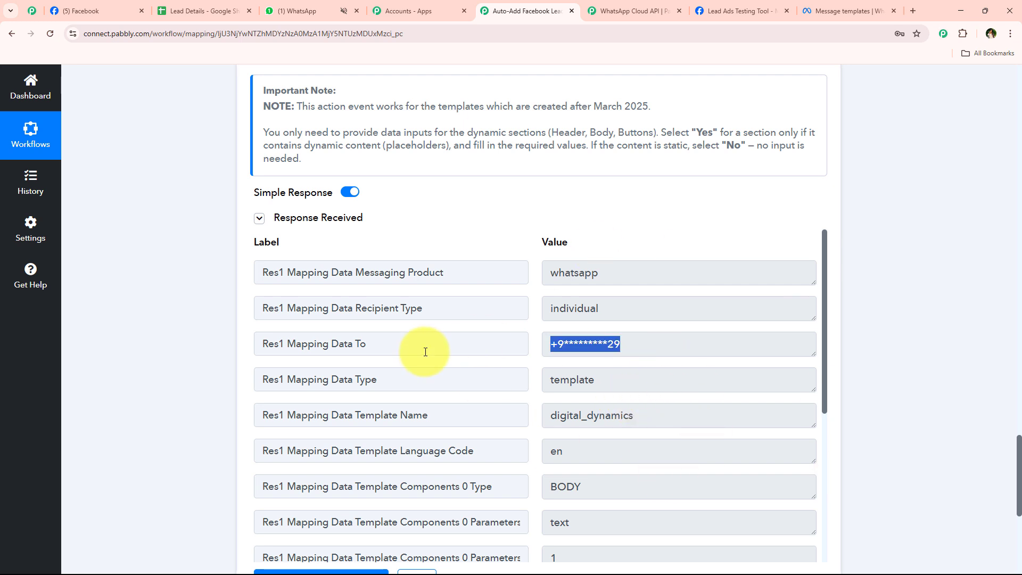
left_click_drag(623, 308, 486, 311)
left_click_drag(613, 274, 515, 272)
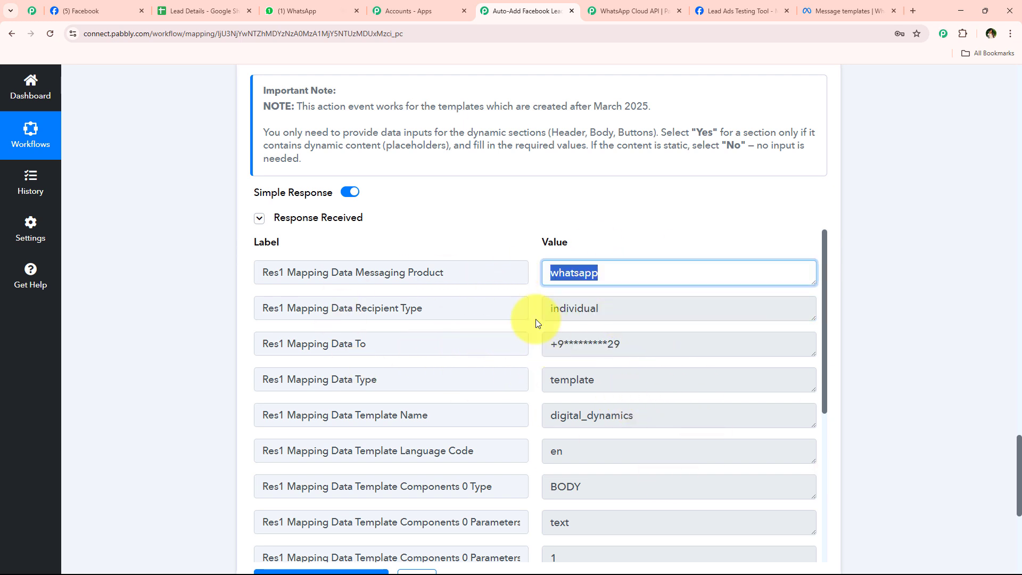
middle_click(222, 210)
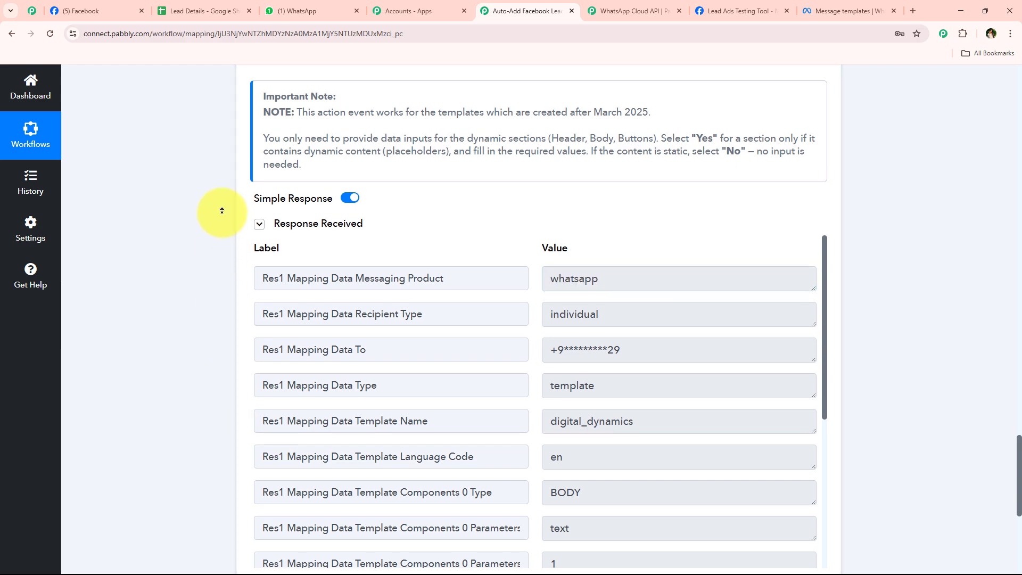
scroll(221, 210, "up", 15)
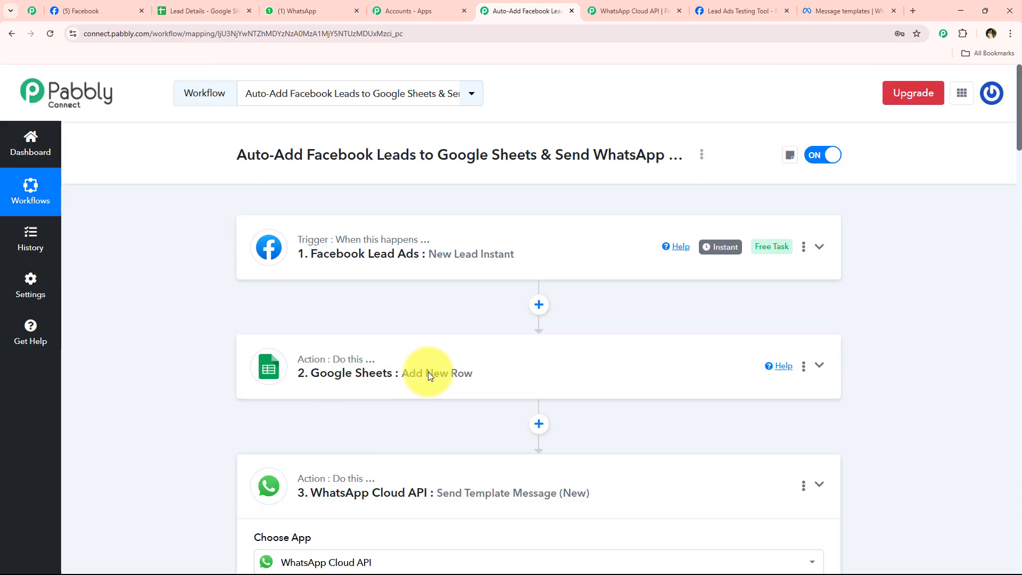
Review the 4:33 pm WhatsApp API message, checking its personalised greeting, thank-you line and sign-off
left_click(309, 11)
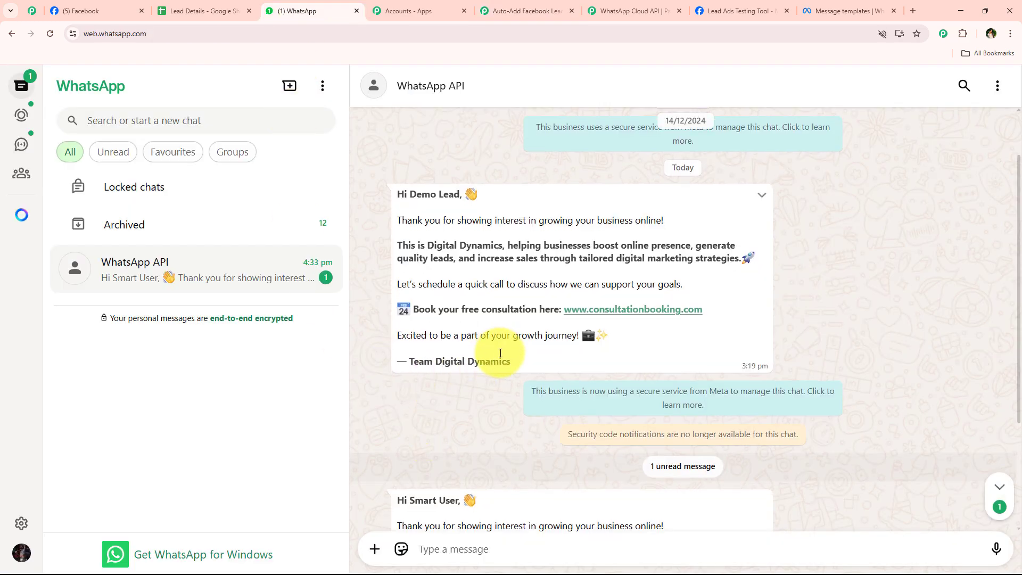
scroll(500, 353, "down", 3)
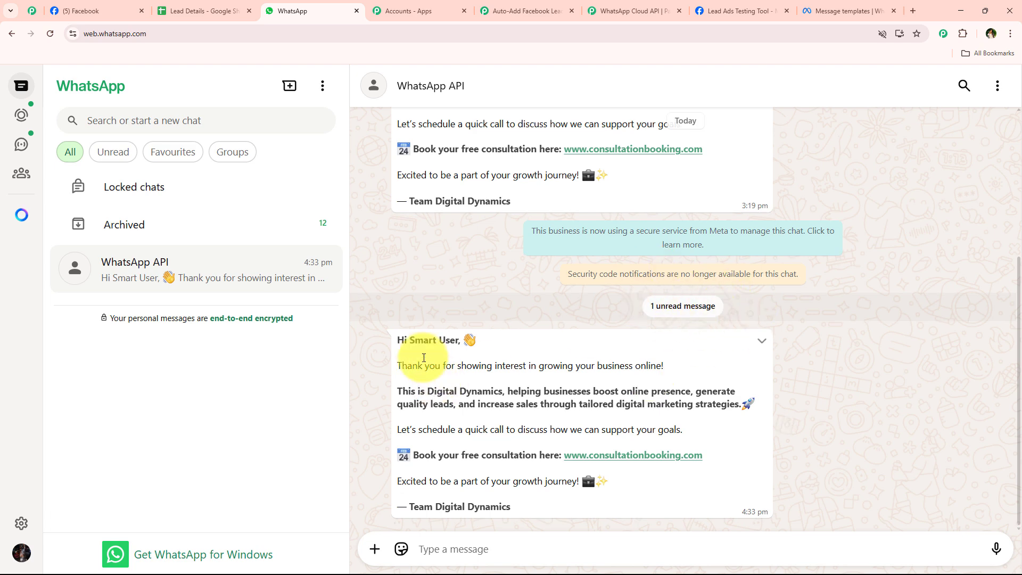
left_click_drag(398, 331, 500, 358)
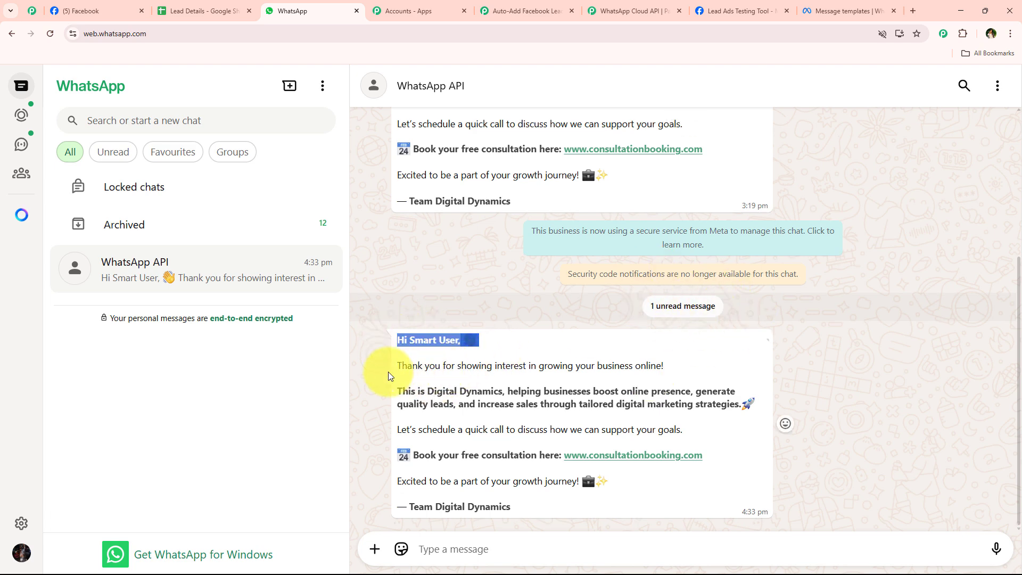
left_click_drag(394, 368, 697, 369)
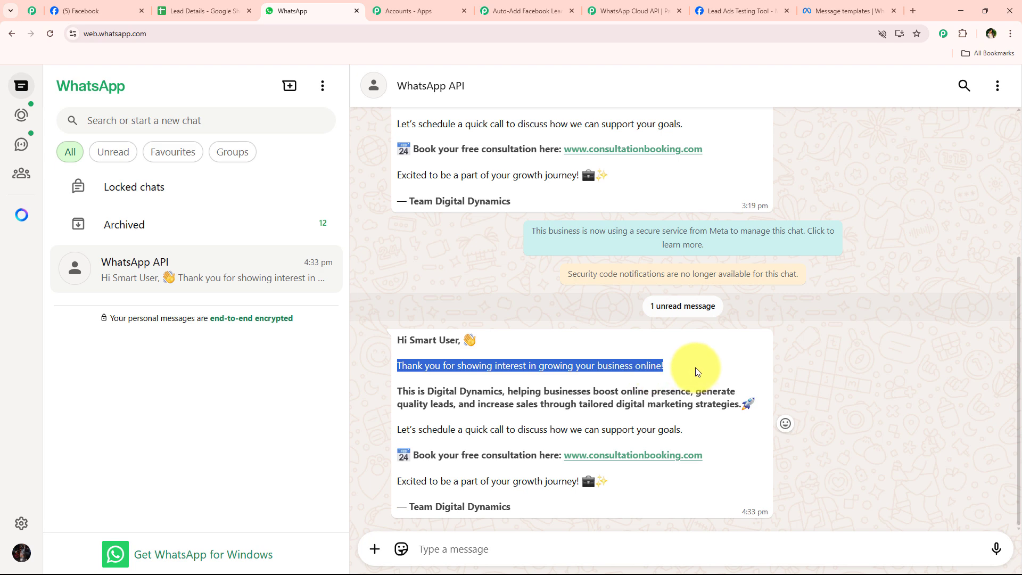
left_click(697, 369)
left_click_drag(384, 376, 525, 516)
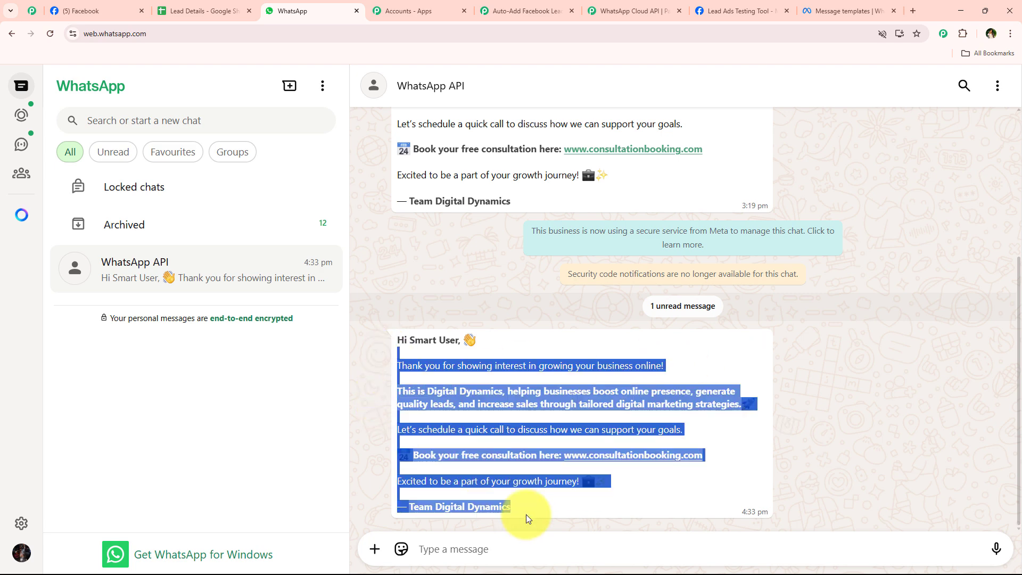
left_click(561, 429)
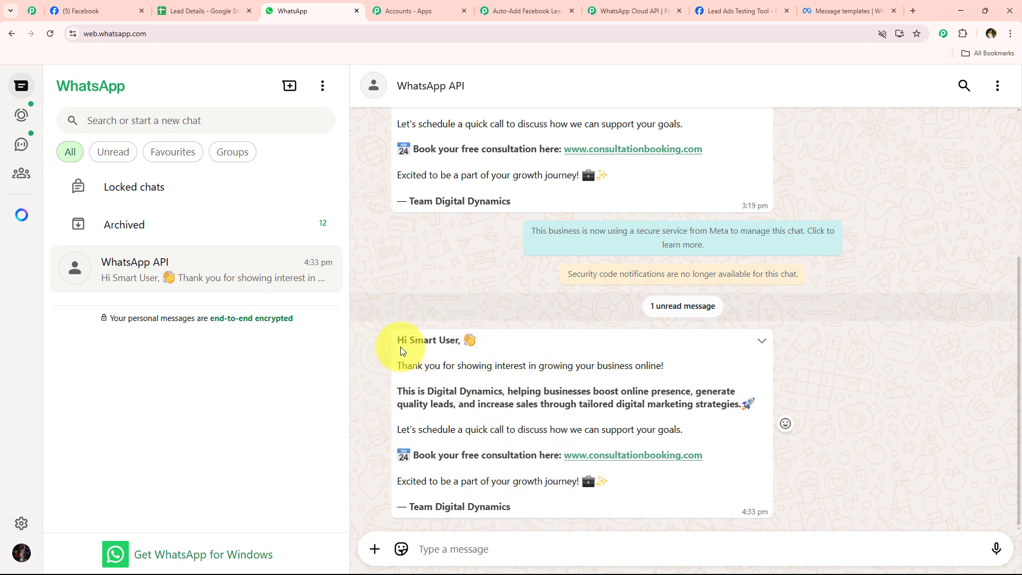
left_click_drag(407, 346, 468, 342)
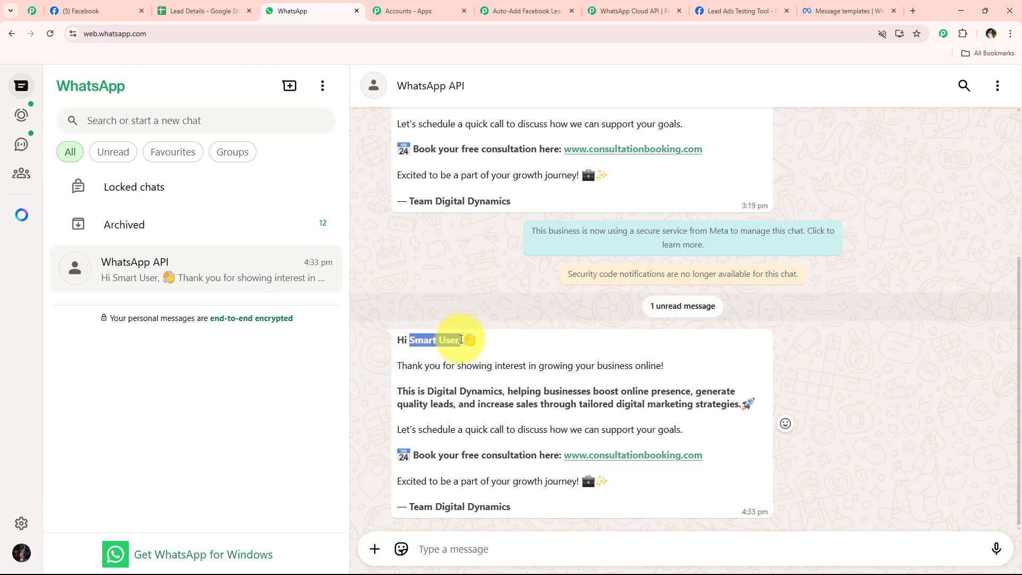
Compare the greeted name with the lead's row in the Lead Details spreadsheet
left_click(527, 10)
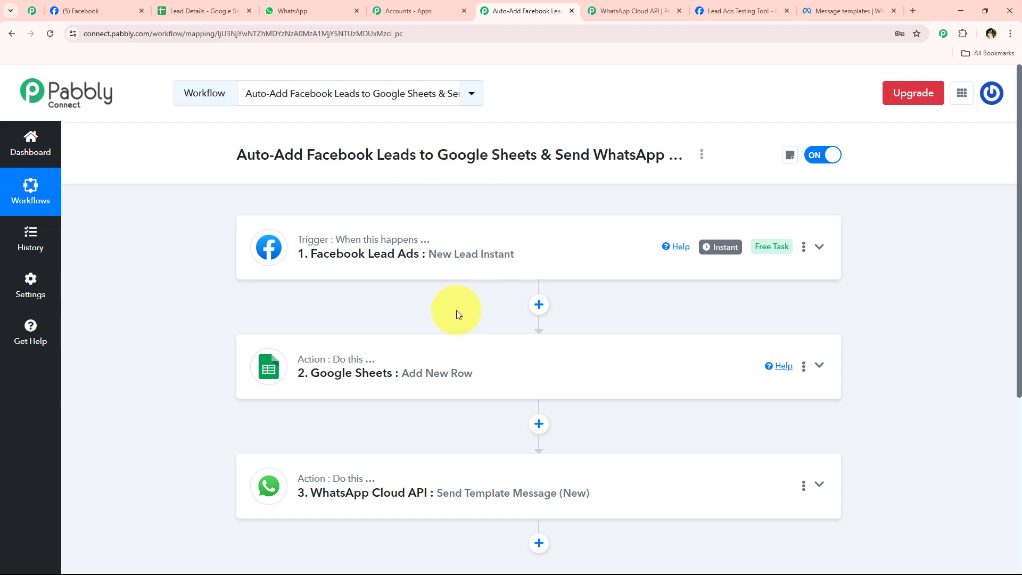
left_click(77, 11)
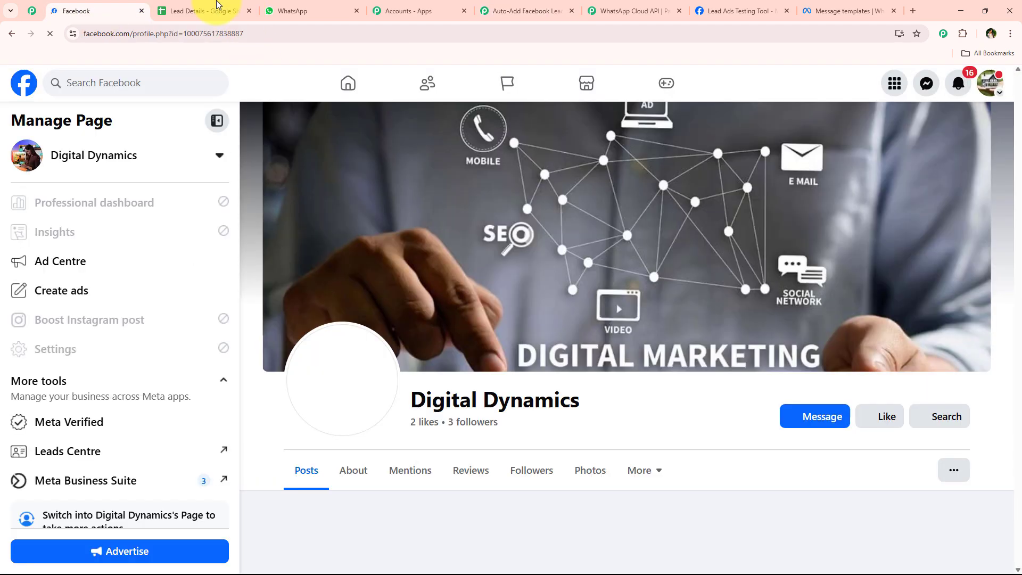
left_click(216, 8)
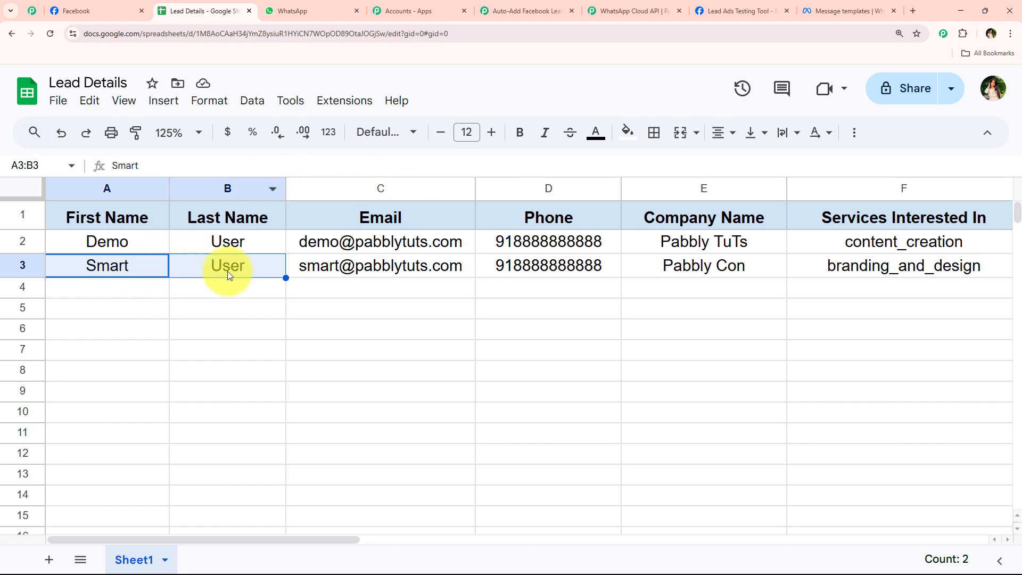
left_click_drag(228, 271, 833, 270)
left_click(353, 395)
left_click(275, 11)
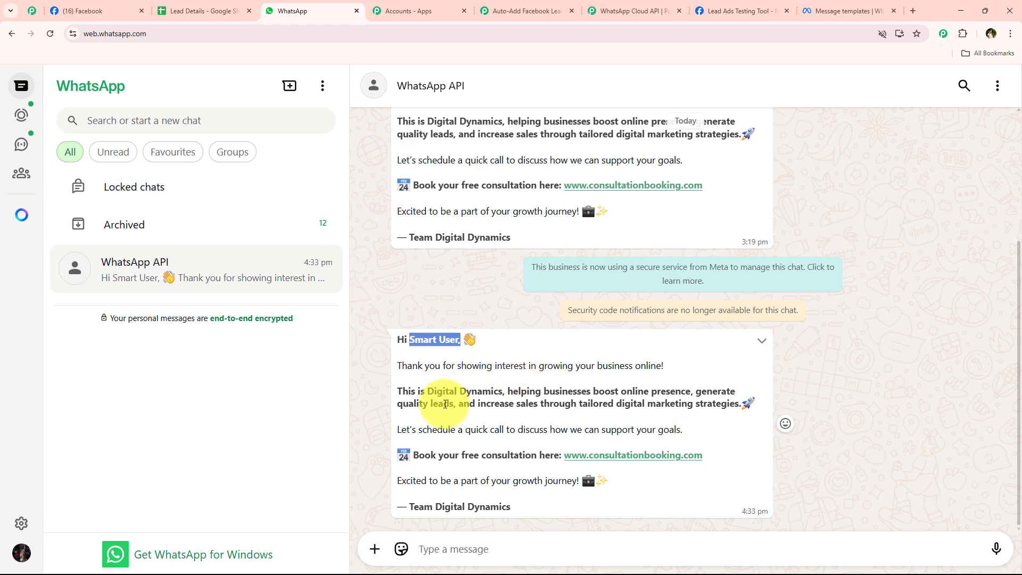
left_click(420, 407)
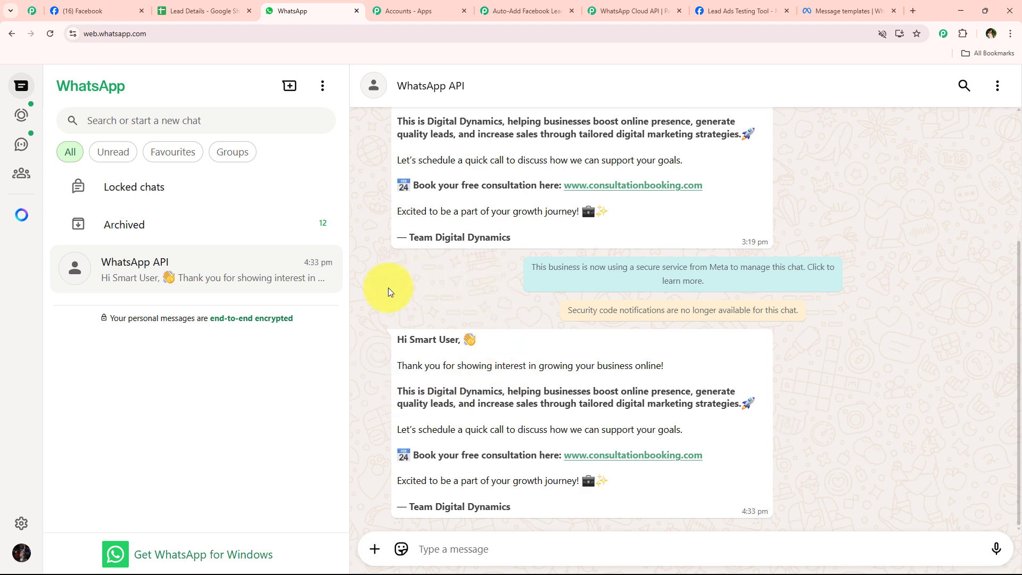